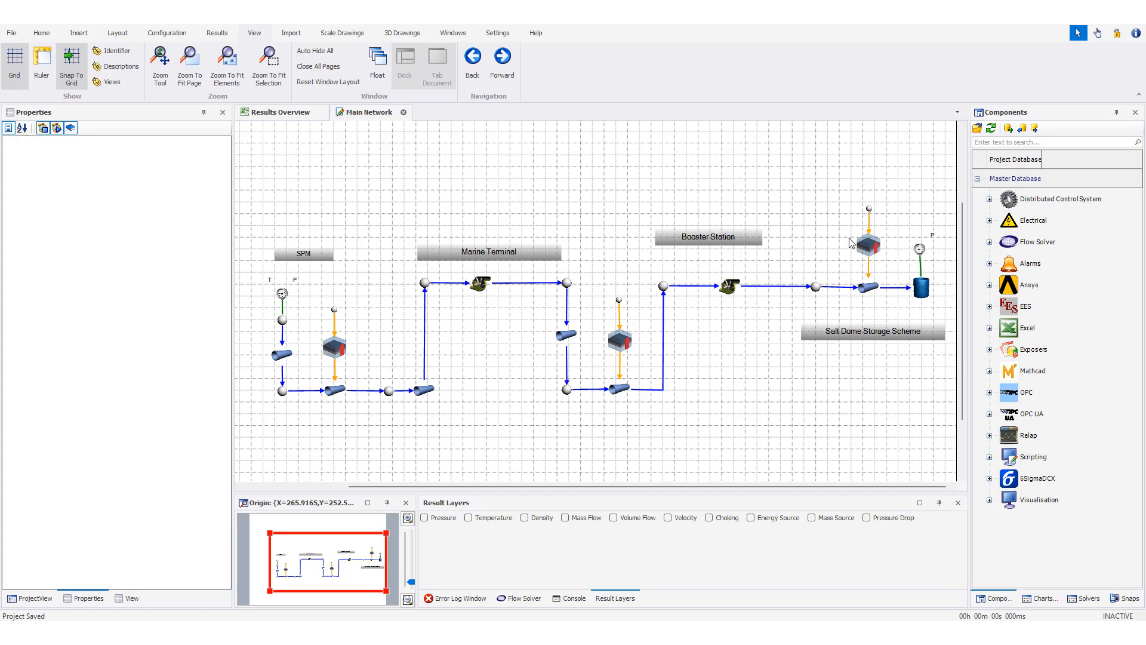
# Step: Review the boundary condition properties of the SPM inlet node
pyautogui.moveTo(343, 348)
pyautogui.click(283, 295)
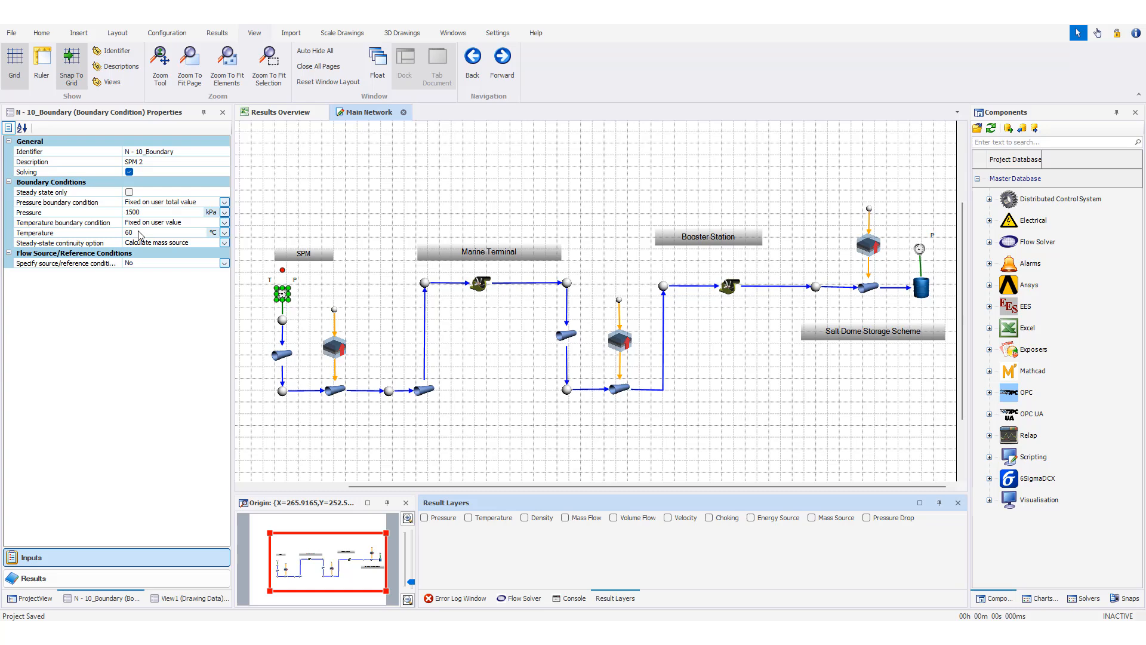
pyautogui.click(263, 392)
# Step: Display the Temperature result layer, check the storage supply pipe and storage tank, and hide the layer
pyautogui.click(468, 517)
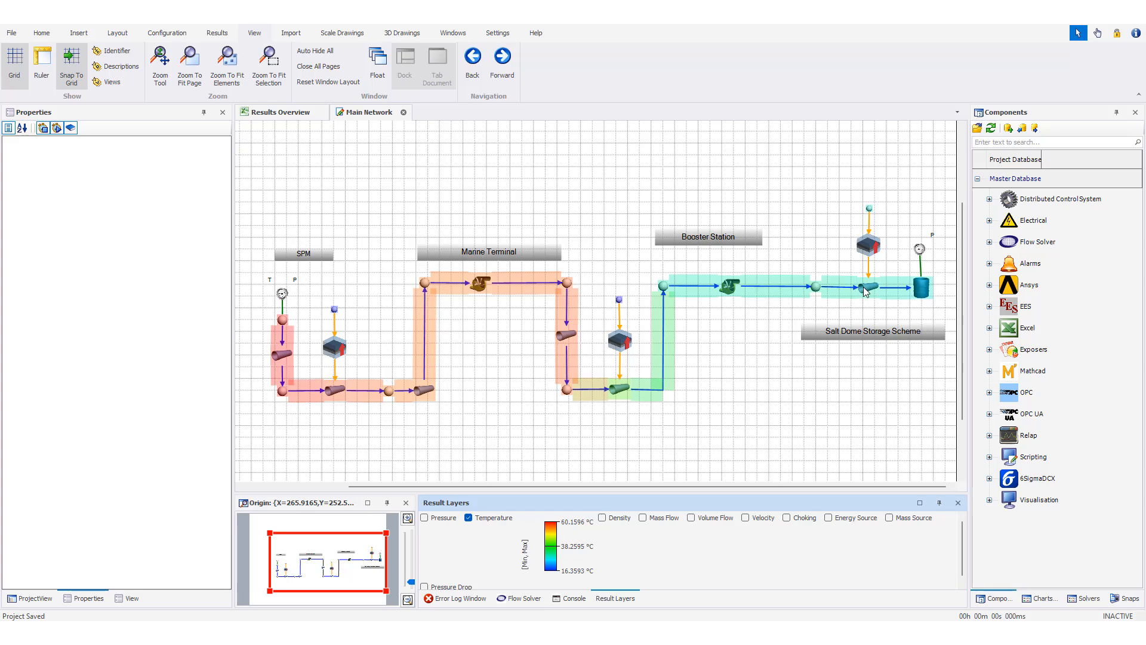
pyautogui.moveTo(867, 291)
pyautogui.moveTo(922, 291)
pyautogui.click(469, 518)
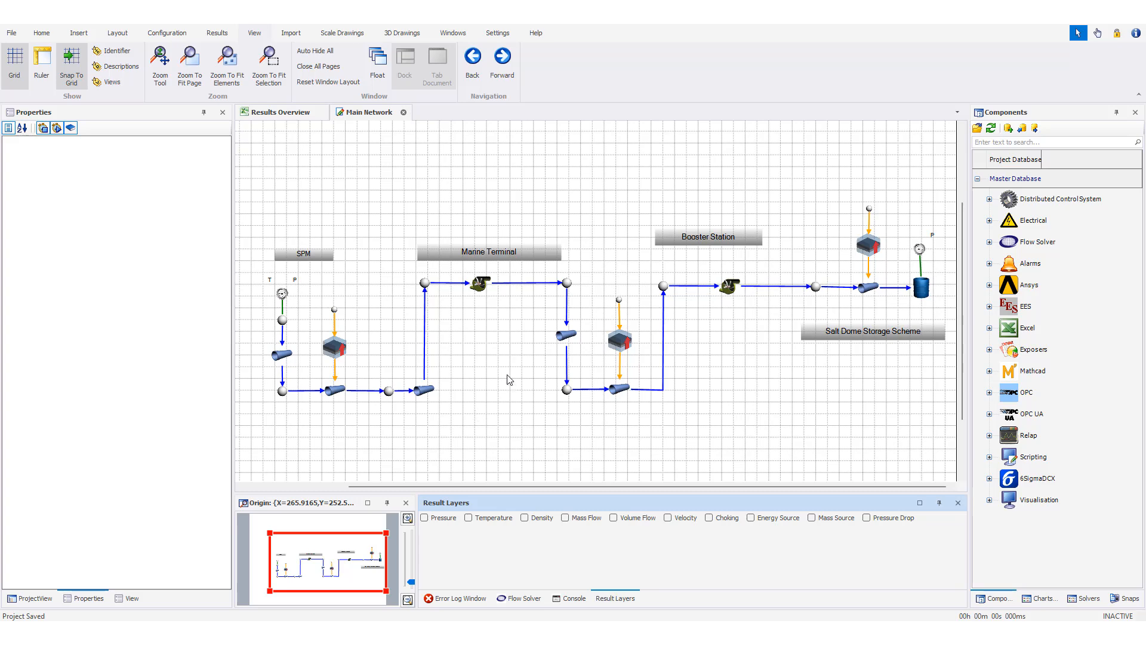
# Step: Set the temperature of the SPM inlet boundary condition to 20 °C
pyautogui.click(284, 295)
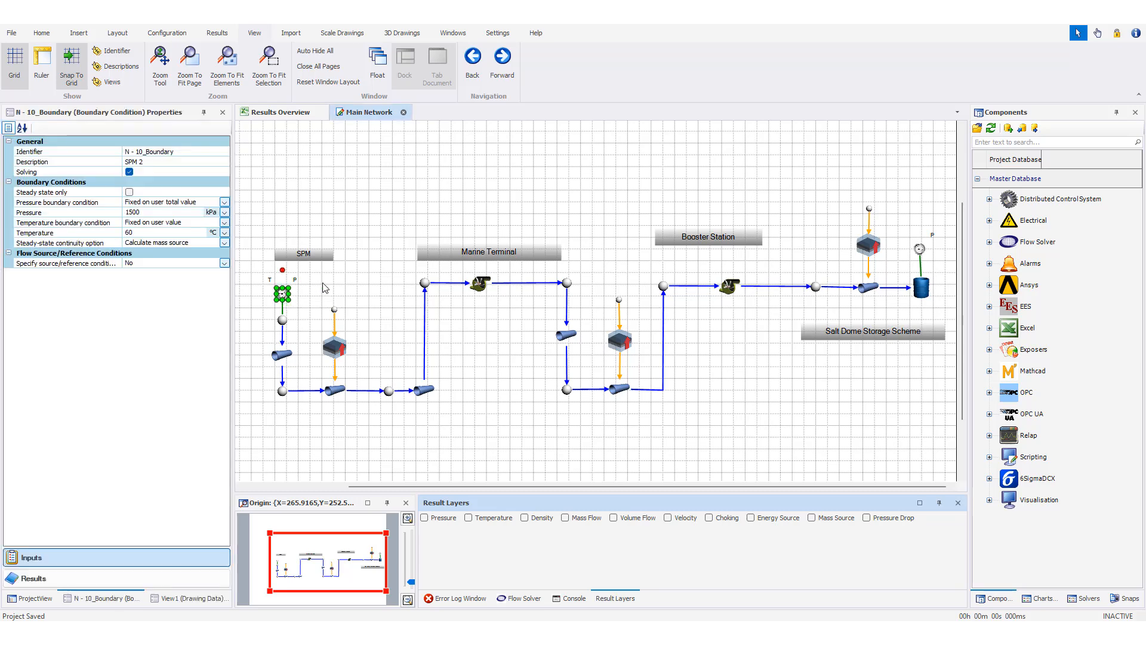
pyautogui.click(139, 232)
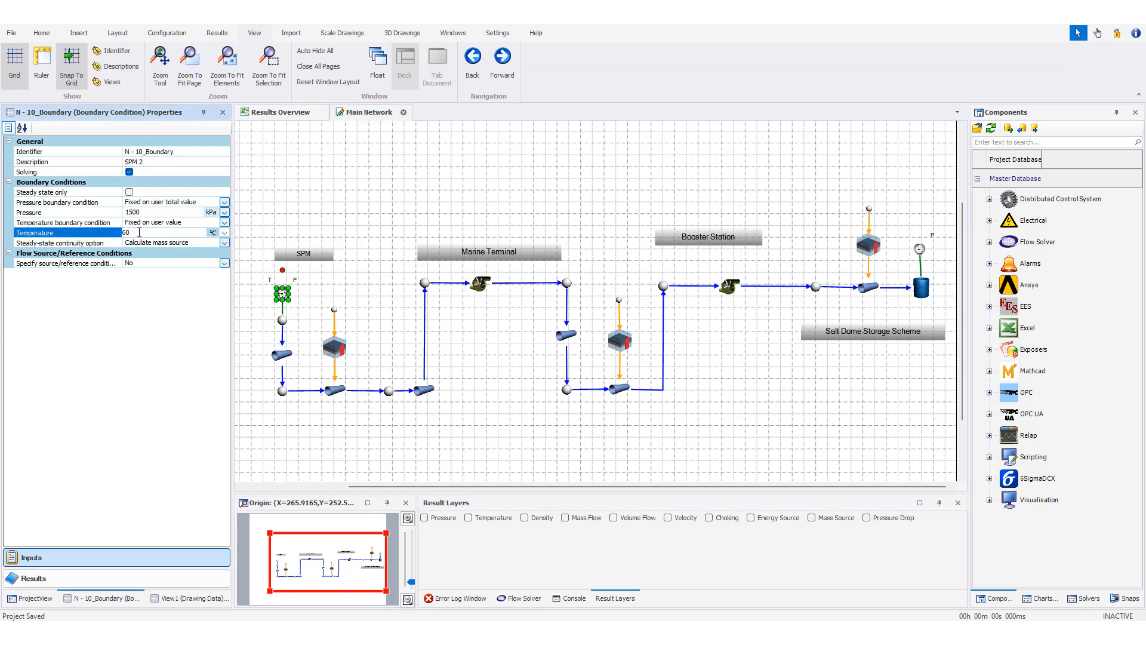
pyautogui.press('BackSpace')
pyautogui.write('20')
pyautogui.click(378, 448)
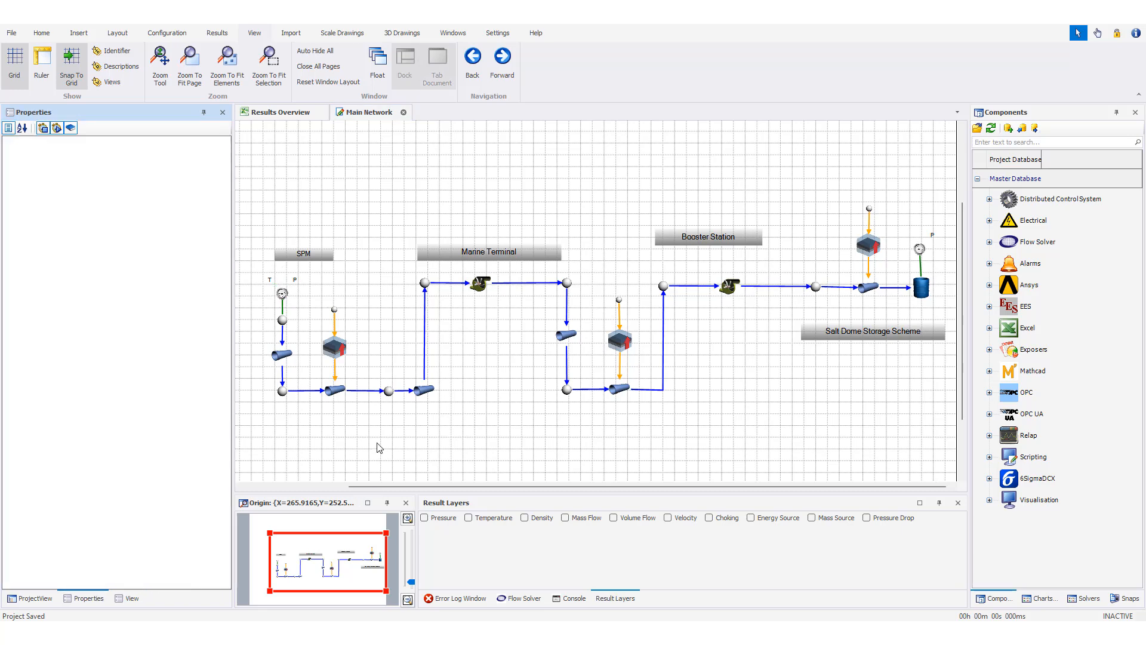
# Step: Solve the network in steady state and display the Temperature result layer
pyautogui.click(41, 34)
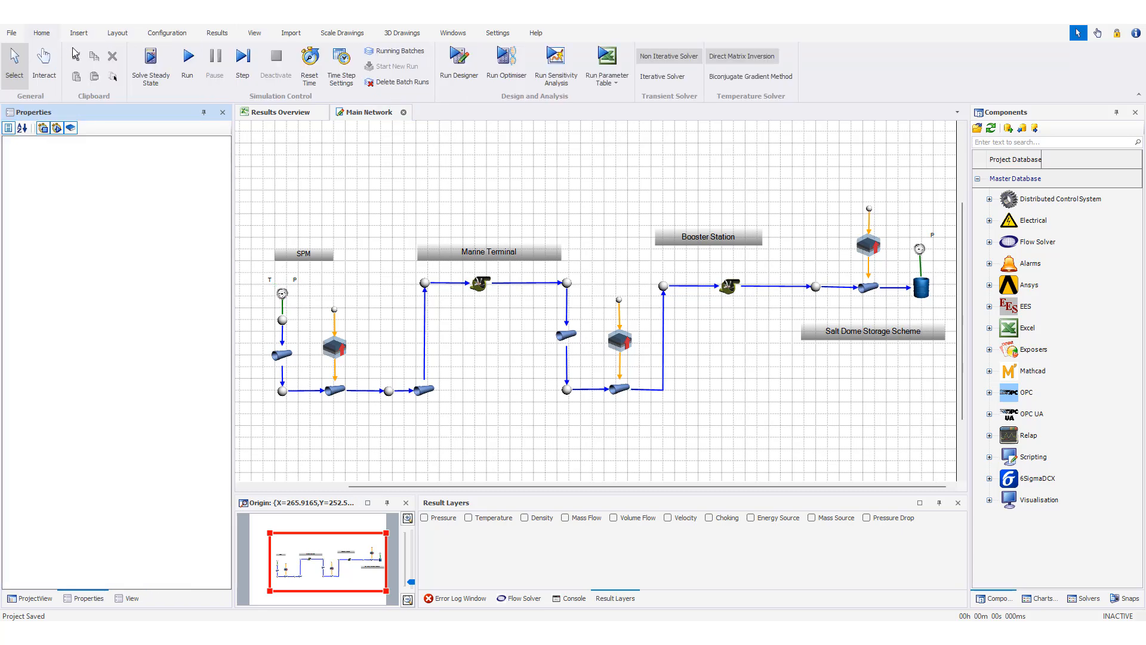
pyautogui.click(155, 77)
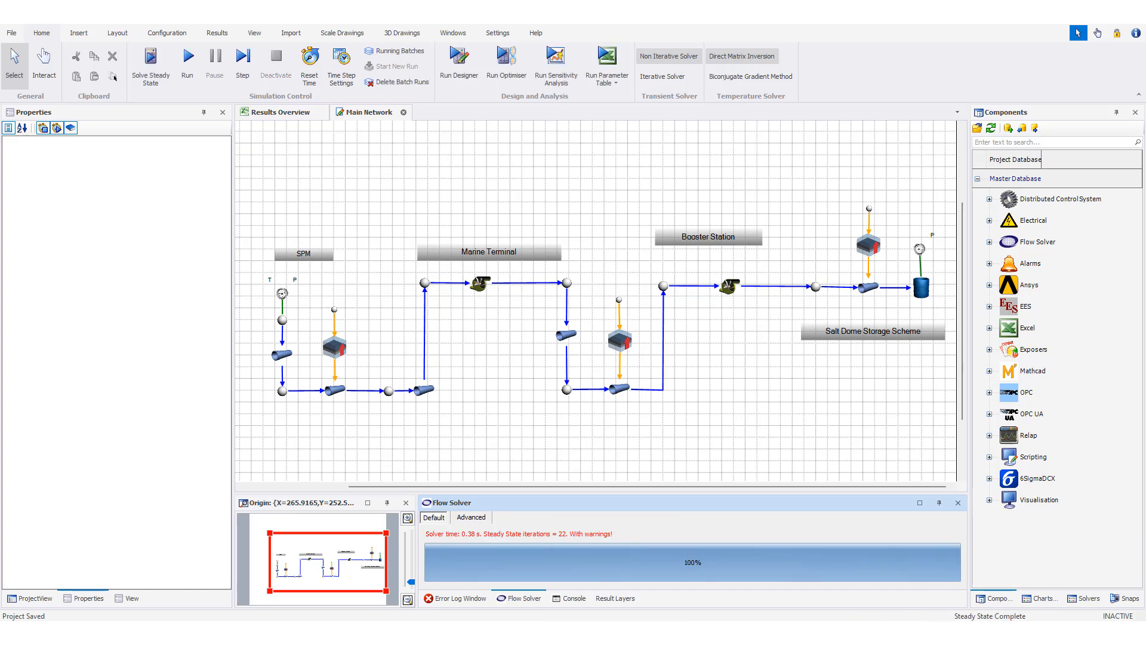
pyautogui.click(613, 599)
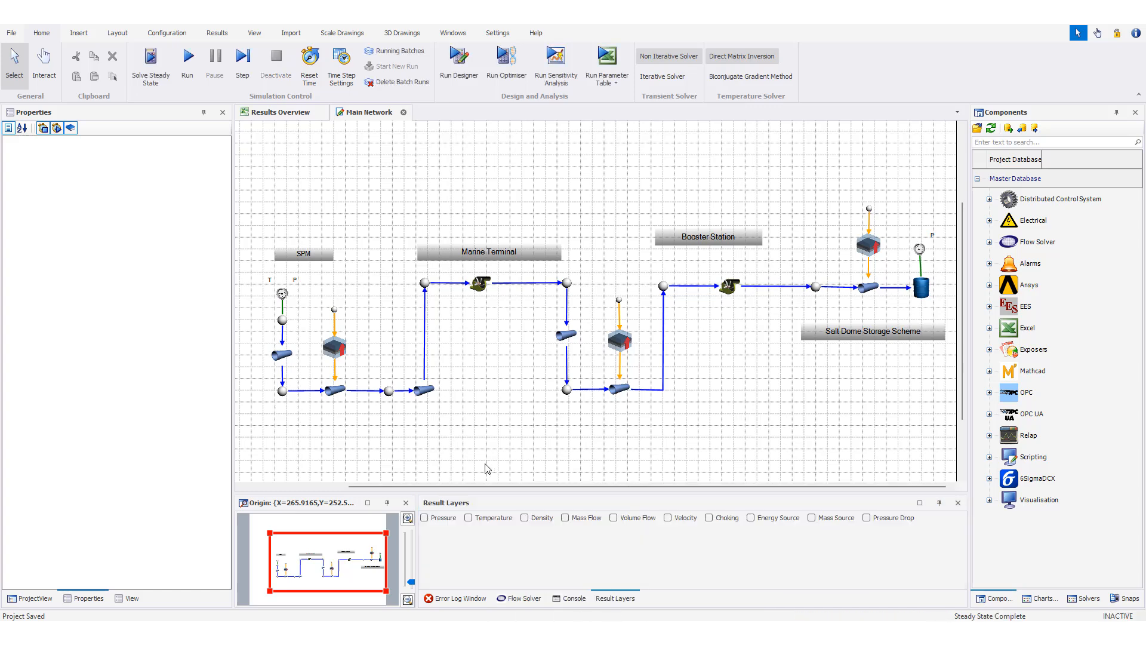
pyautogui.click(469, 518)
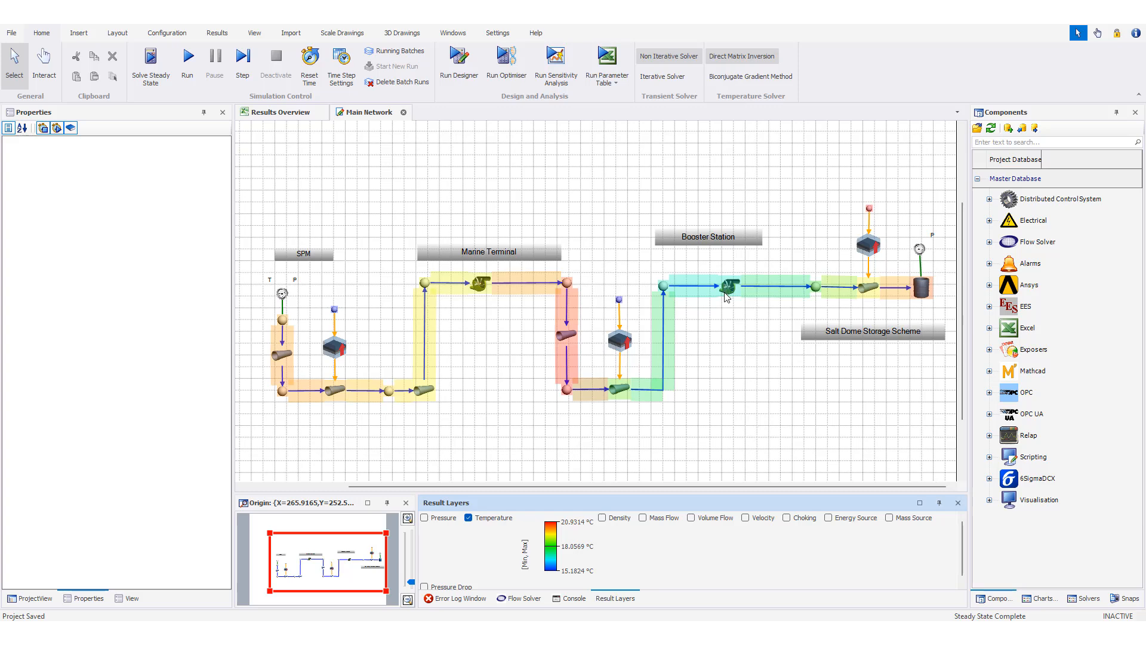
# Step: Inspect the results along the line from the booster pump to the storage supply pipe and tank
pyautogui.moveTo(665, 287)
pyautogui.moveTo(732, 287)
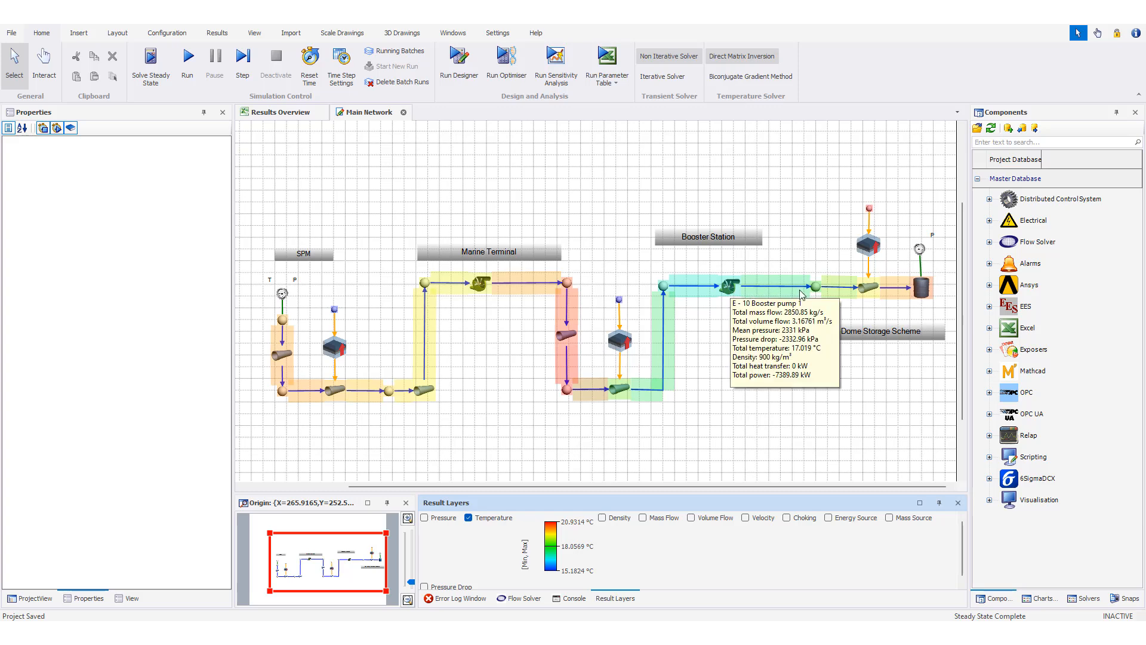
pyautogui.moveTo(817, 292)
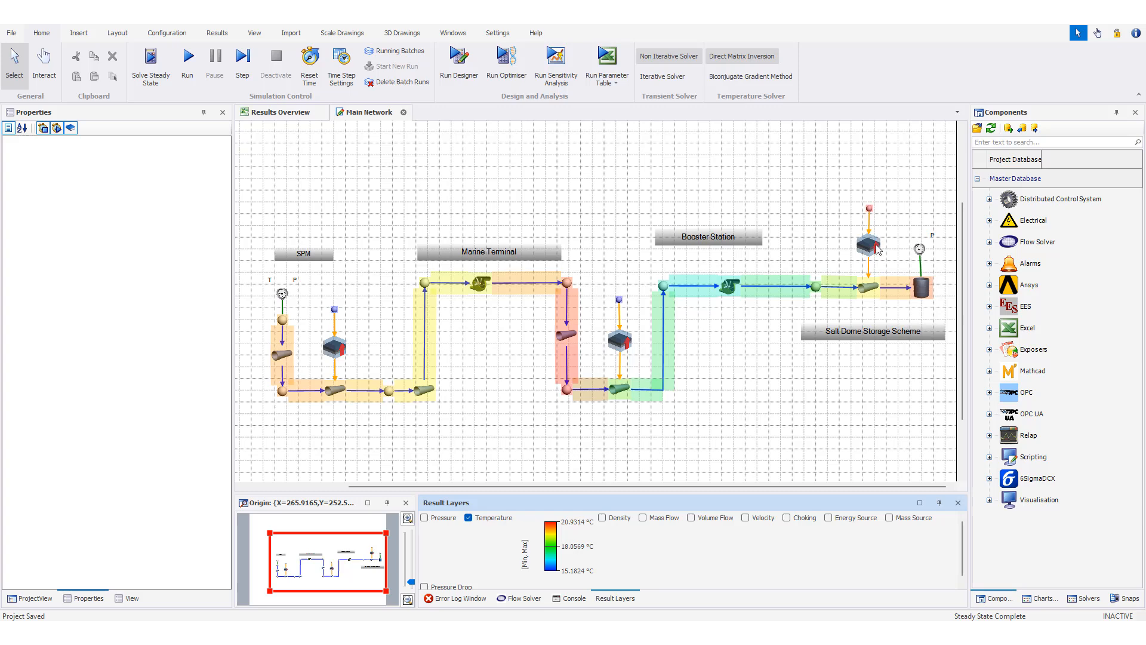
pyautogui.moveTo(869, 293)
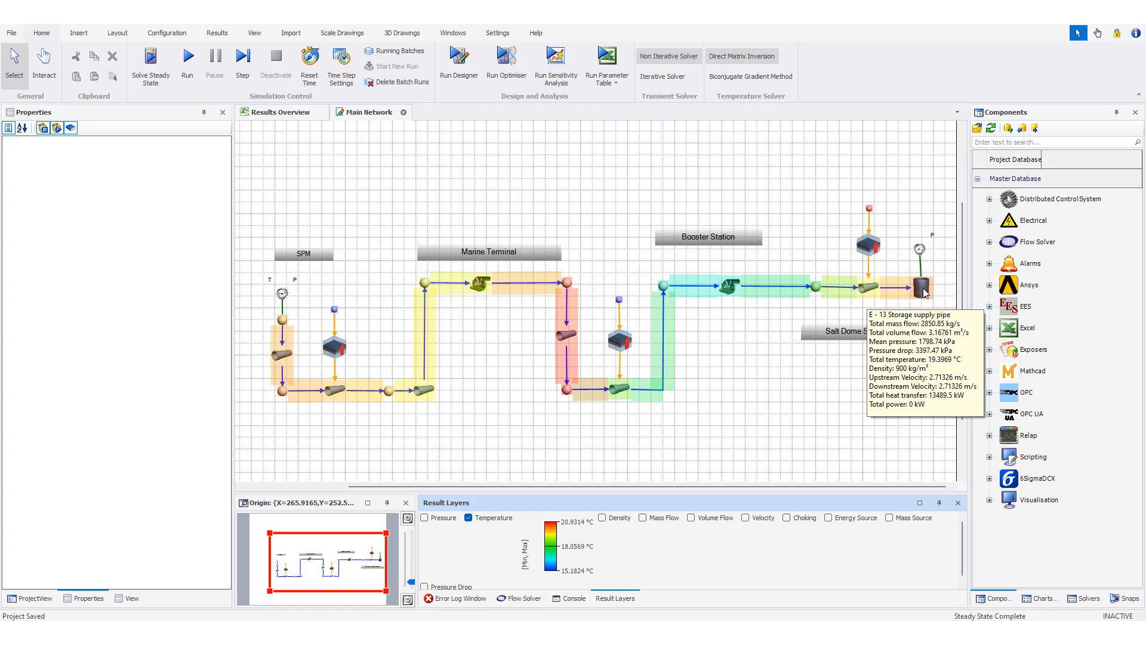
pyautogui.moveTo(925, 293)
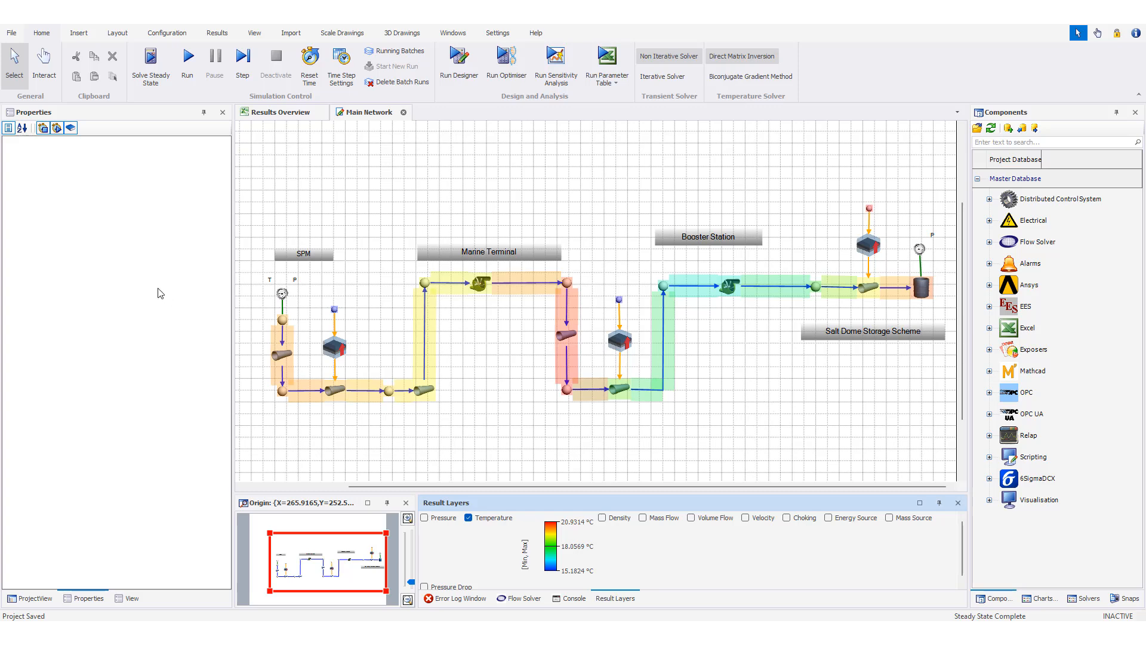
# Step: Check the SPM inlet boundary's temperature input and its solved results
pyautogui.click(283, 294)
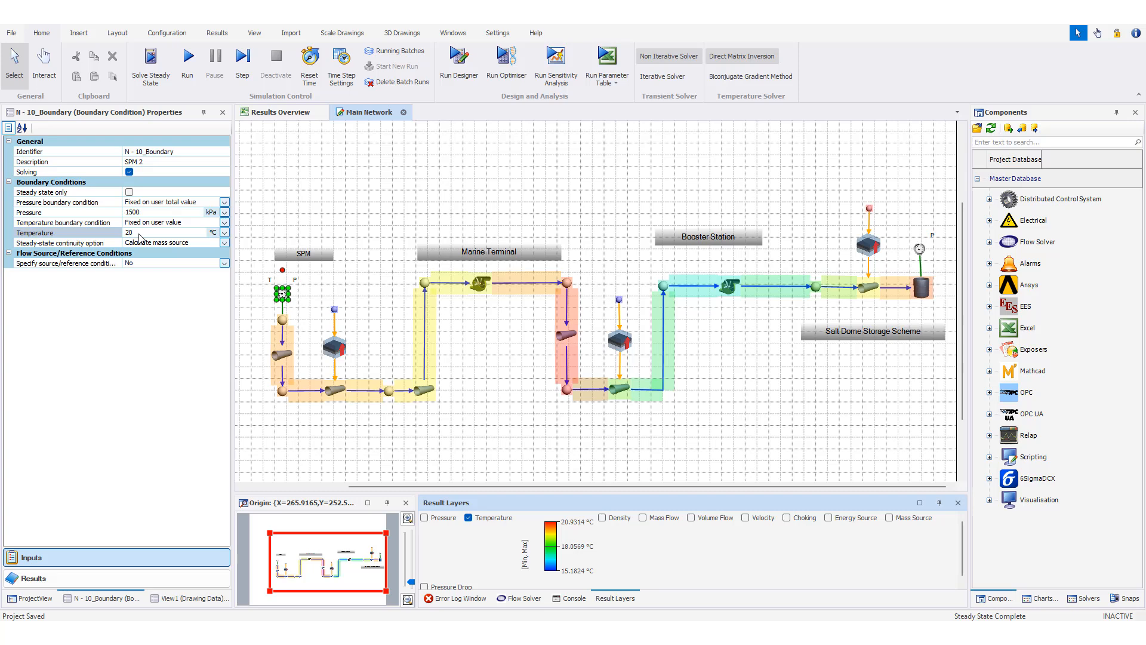
pyautogui.click(352, 285)
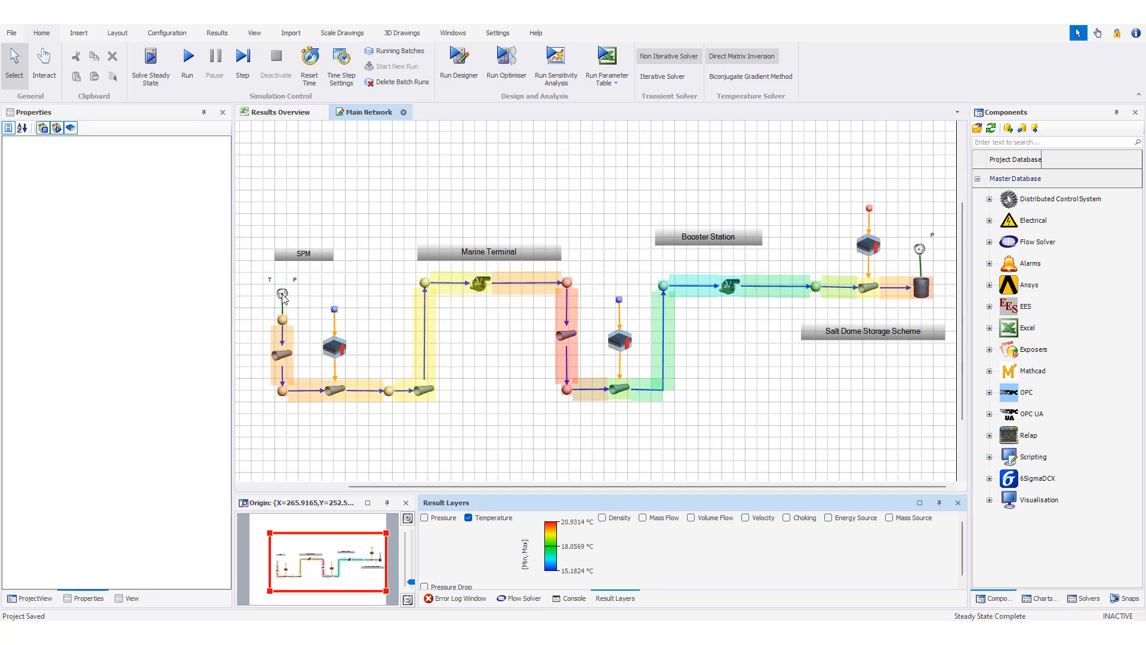
pyautogui.moveTo(283, 298)
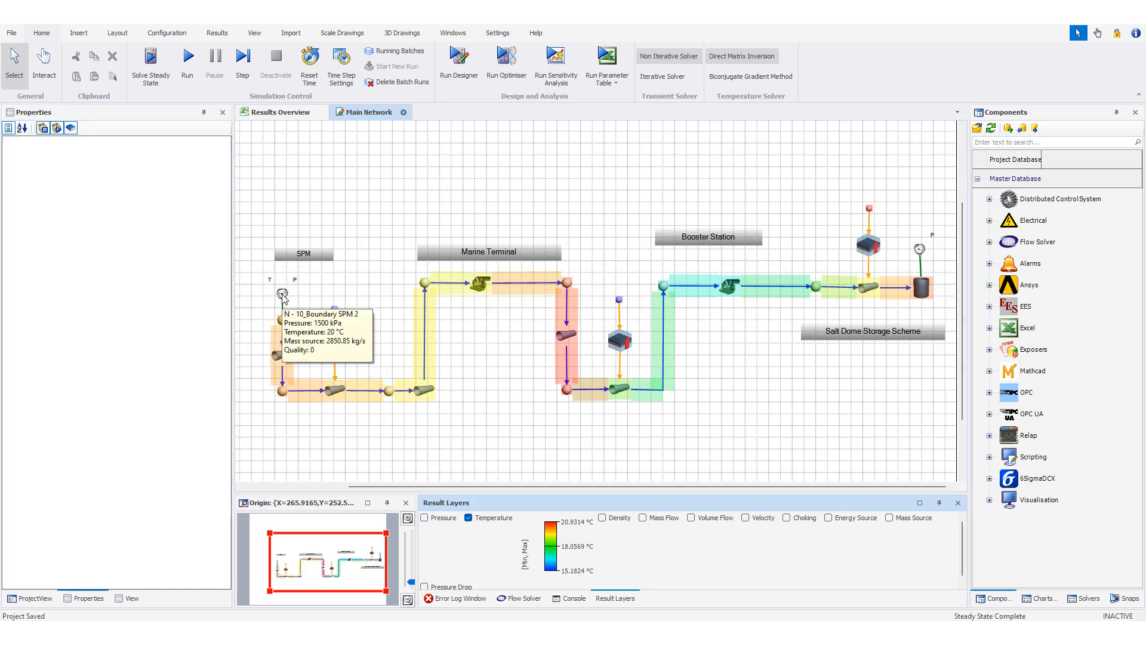
pyautogui.click(284, 295)
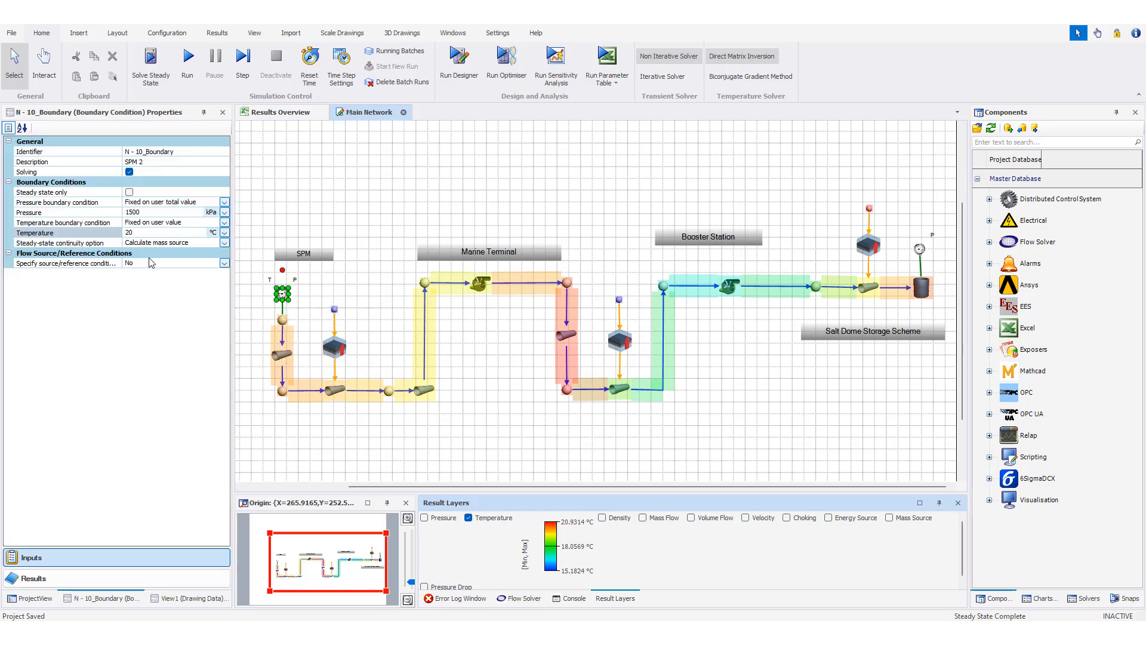
pyautogui.click(403, 436)
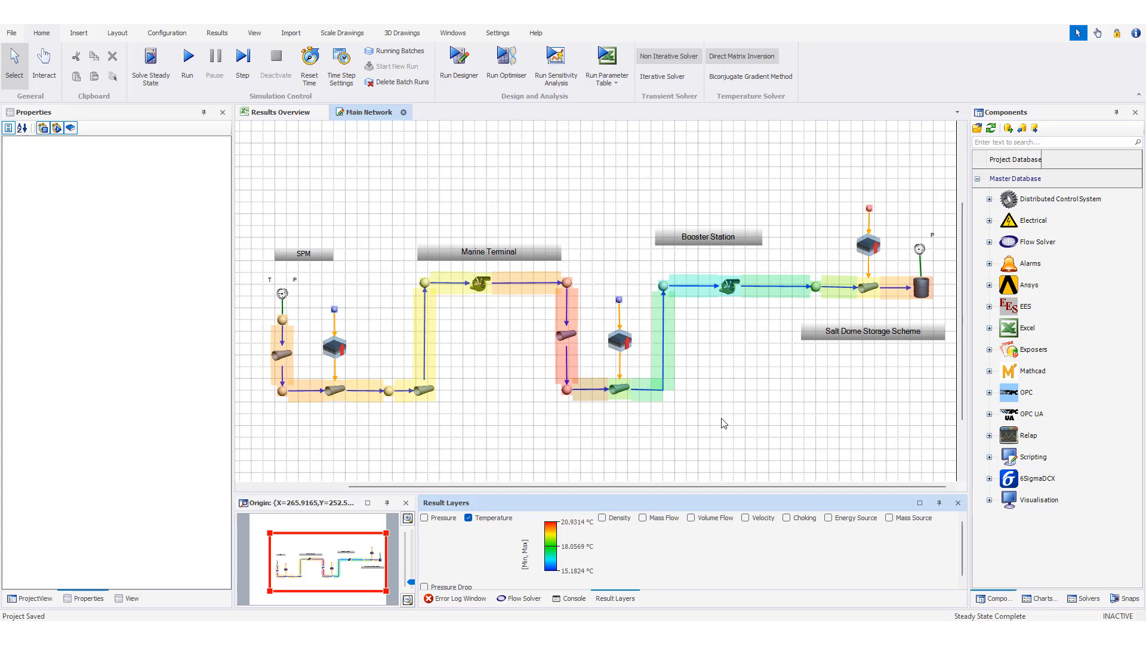
# Step: Compare the SPM inlet temperature with the storage supply pipe's results, and switch the result layer to Mass Flow
pyautogui.click(282, 293)
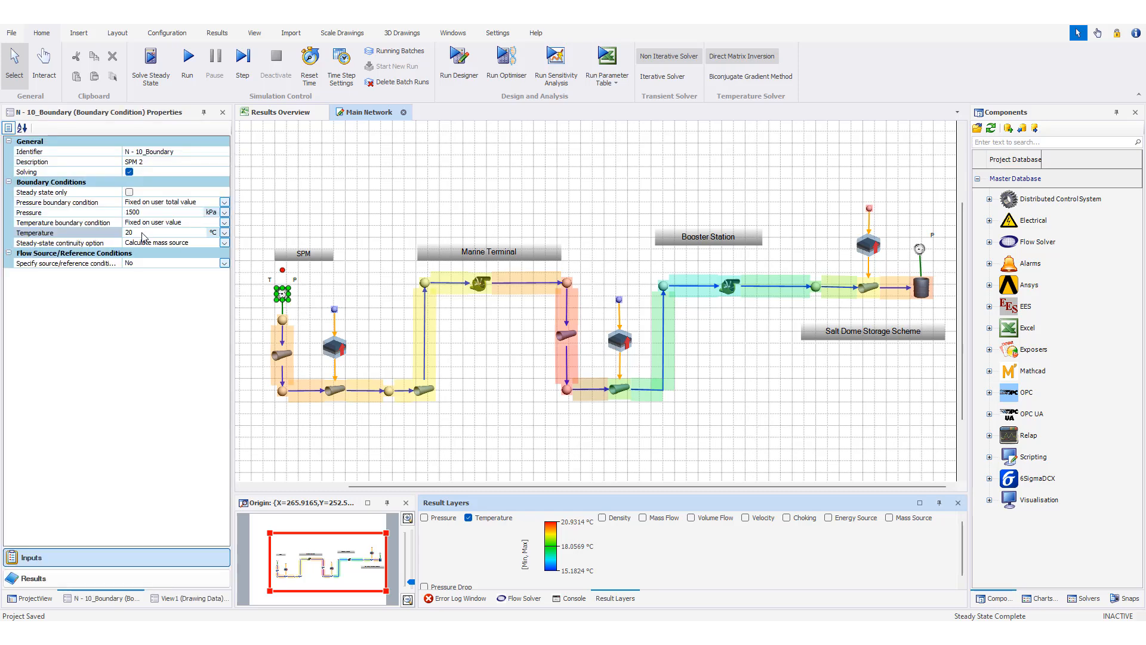
pyautogui.click(362, 286)
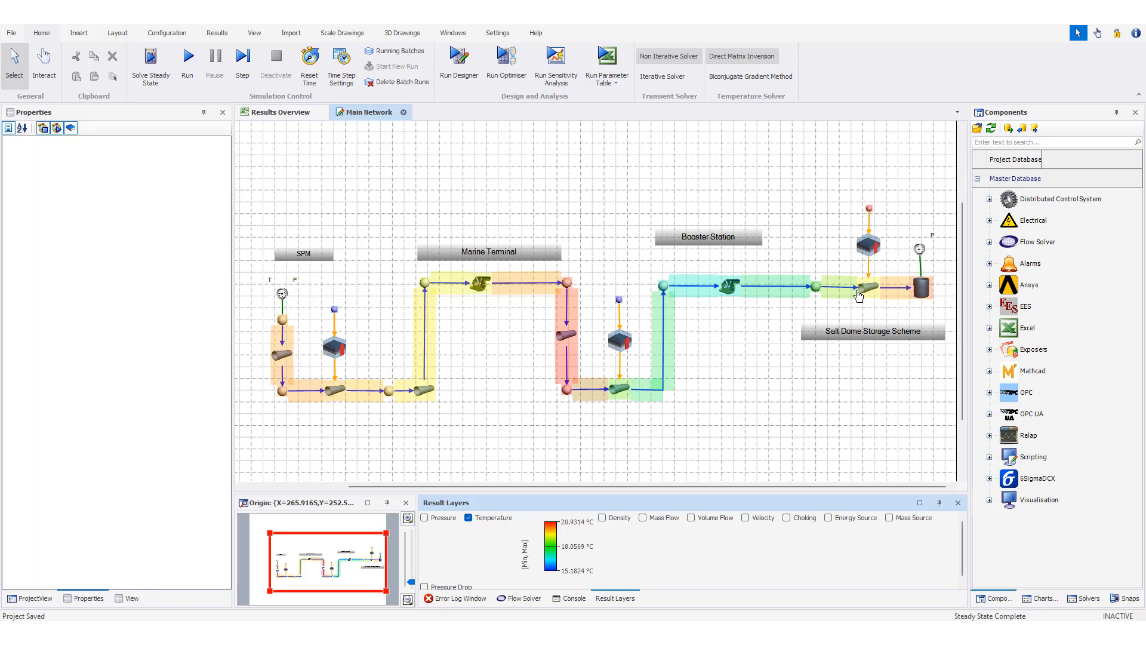
pyautogui.moveTo(870, 287)
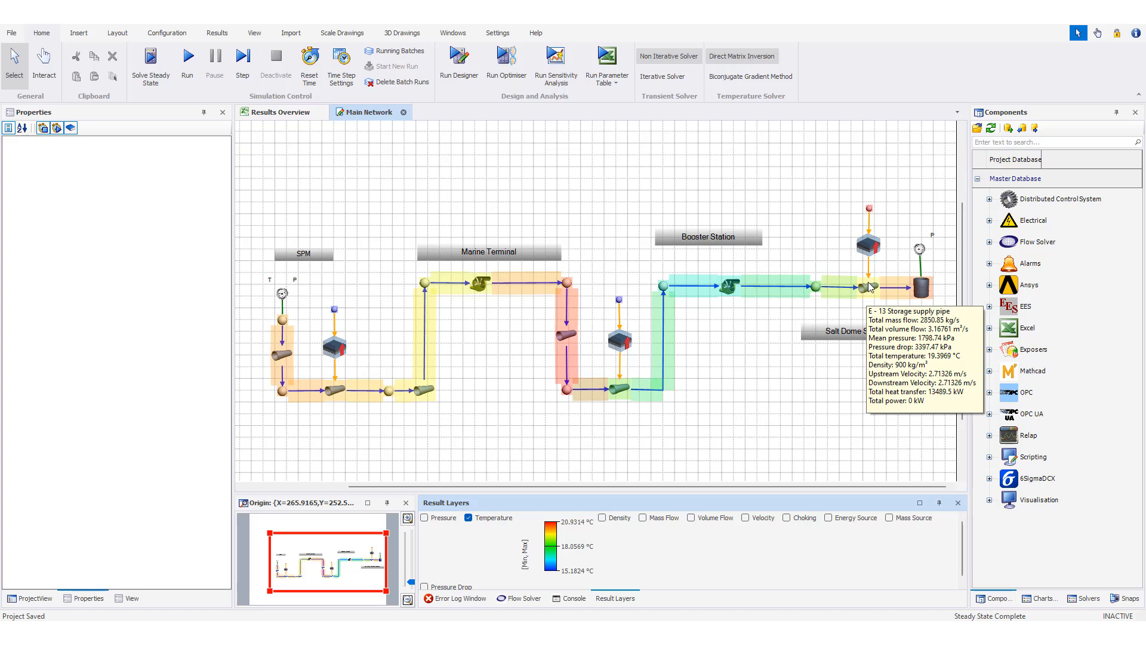
pyautogui.click(642, 517)
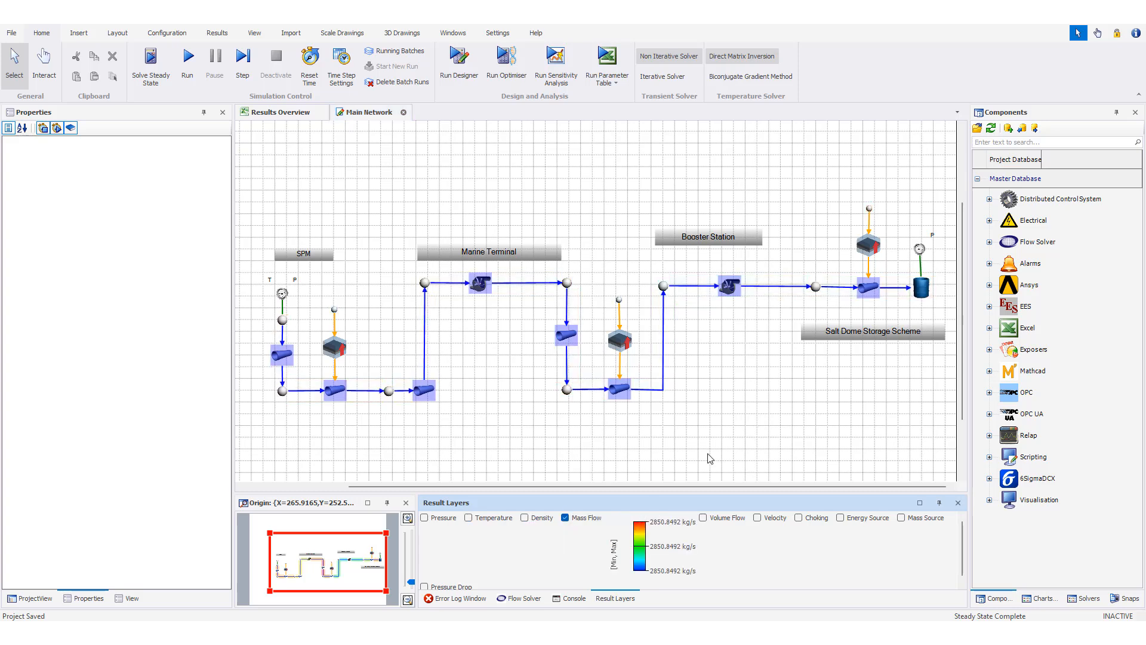
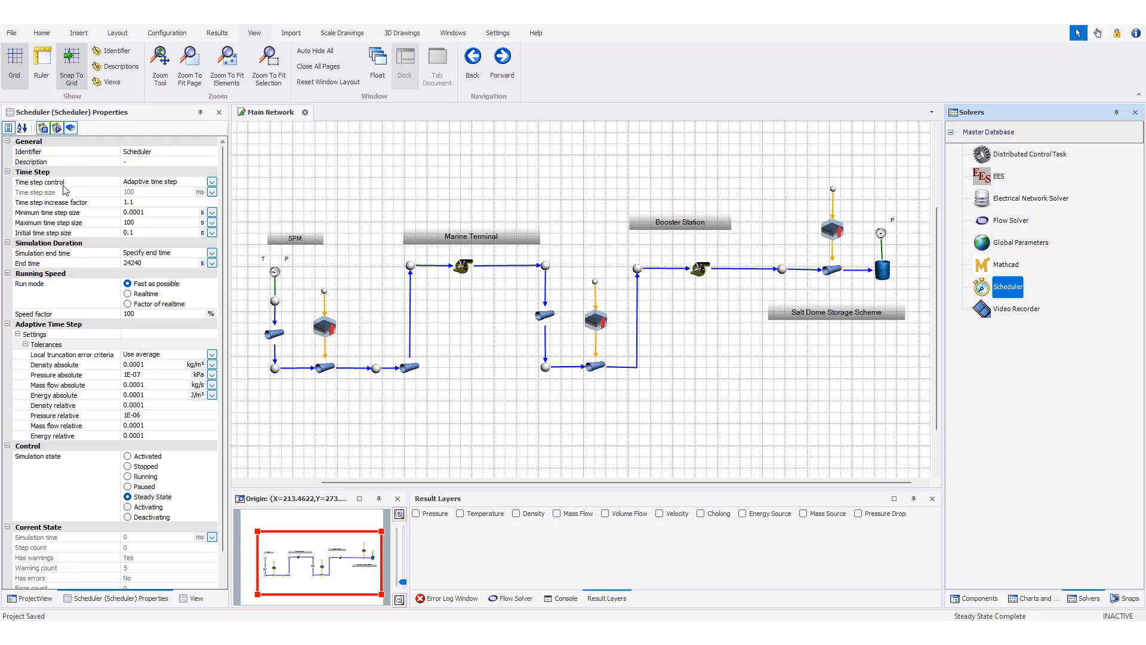
# Step: Review the Scheduler's available options for time step control and simulation end time
pyautogui.click(211, 184)
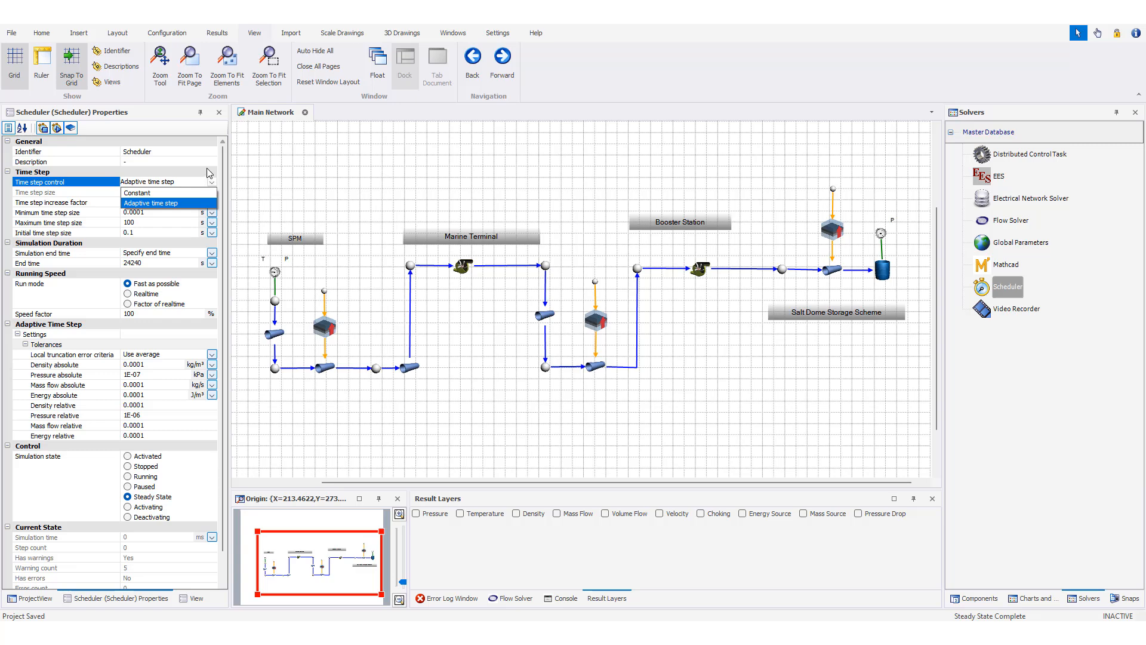
pyautogui.click(209, 173)
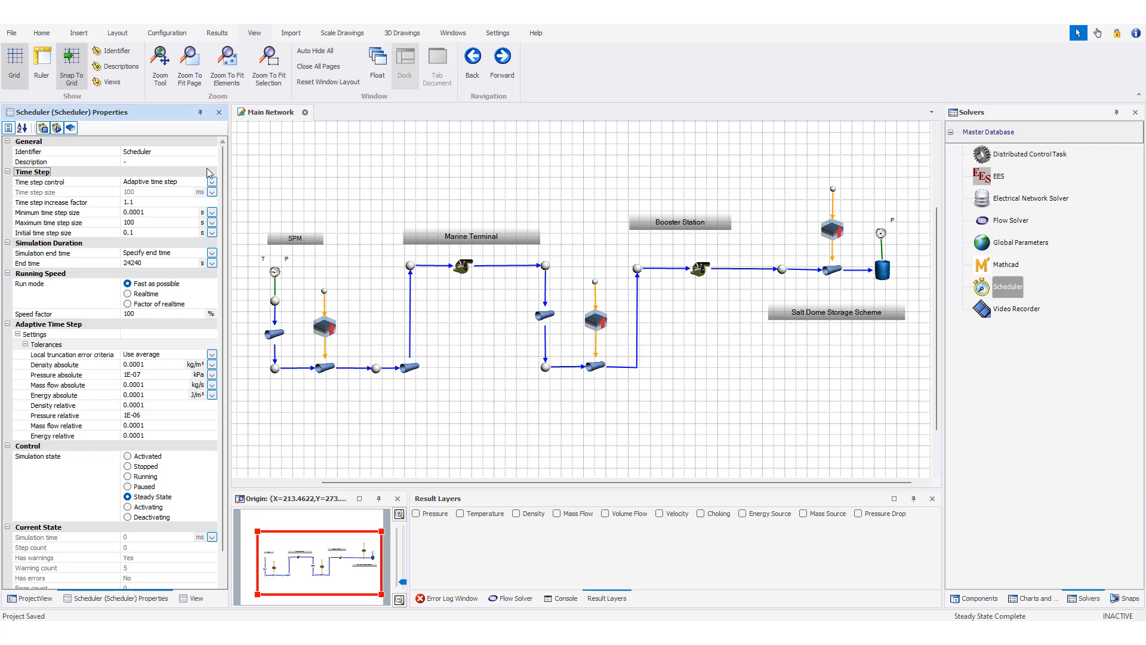
pyautogui.click(161, 195)
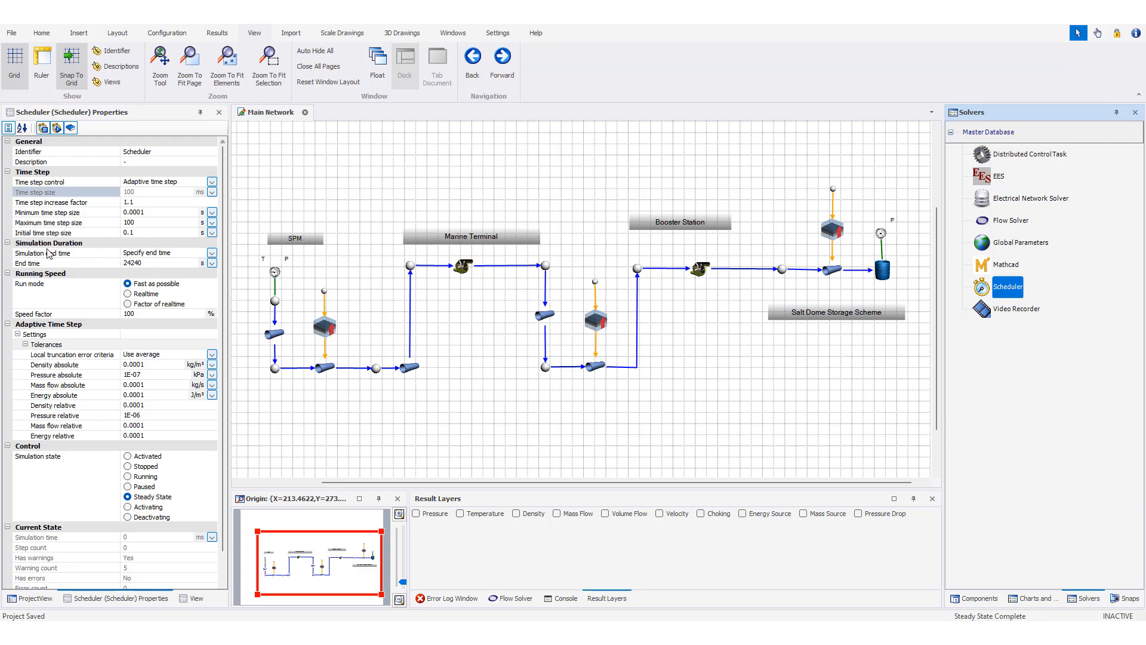
pyautogui.click(212, 252)
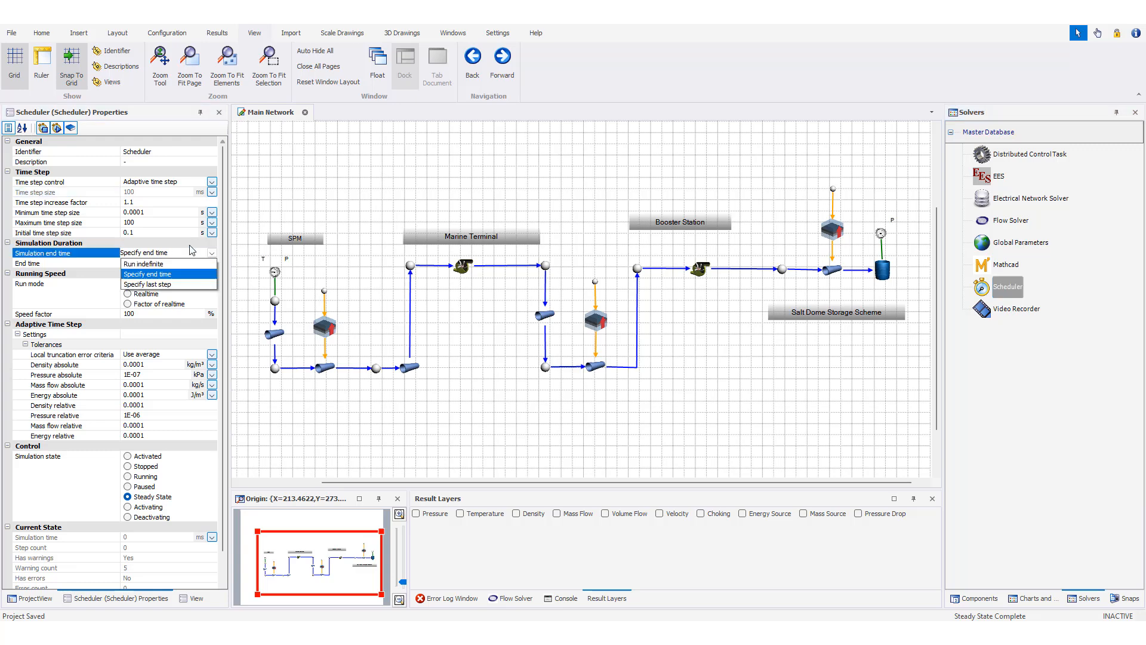
pyautogui.click(190, 245)
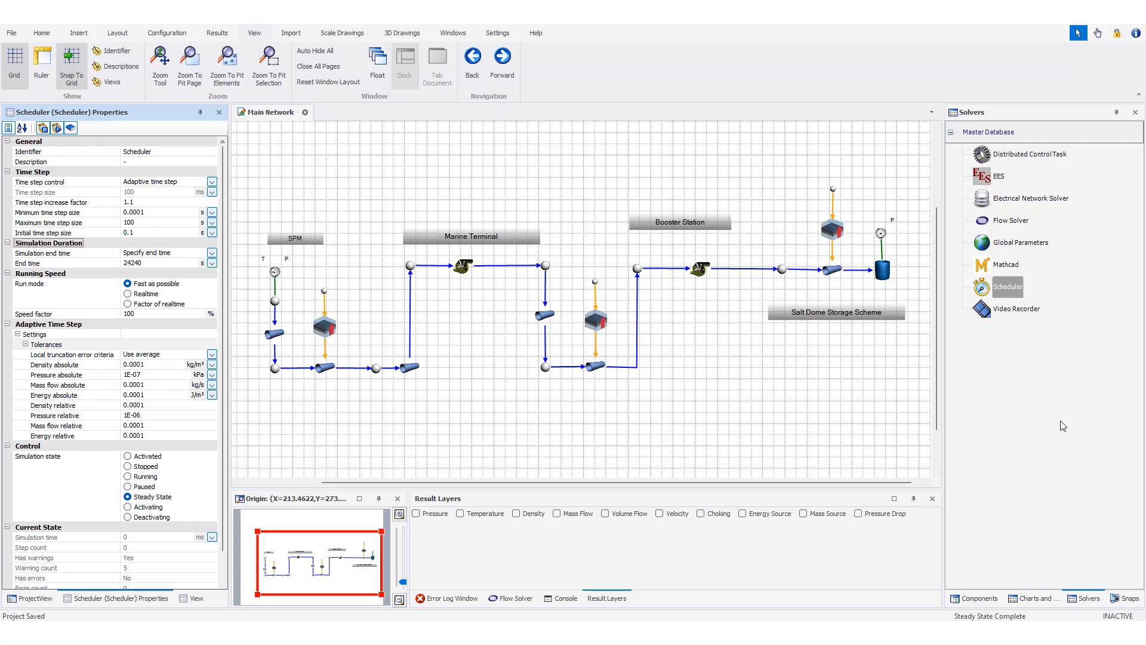
pyautogui.click(949, 411)
pyautogui.click(827, 393)
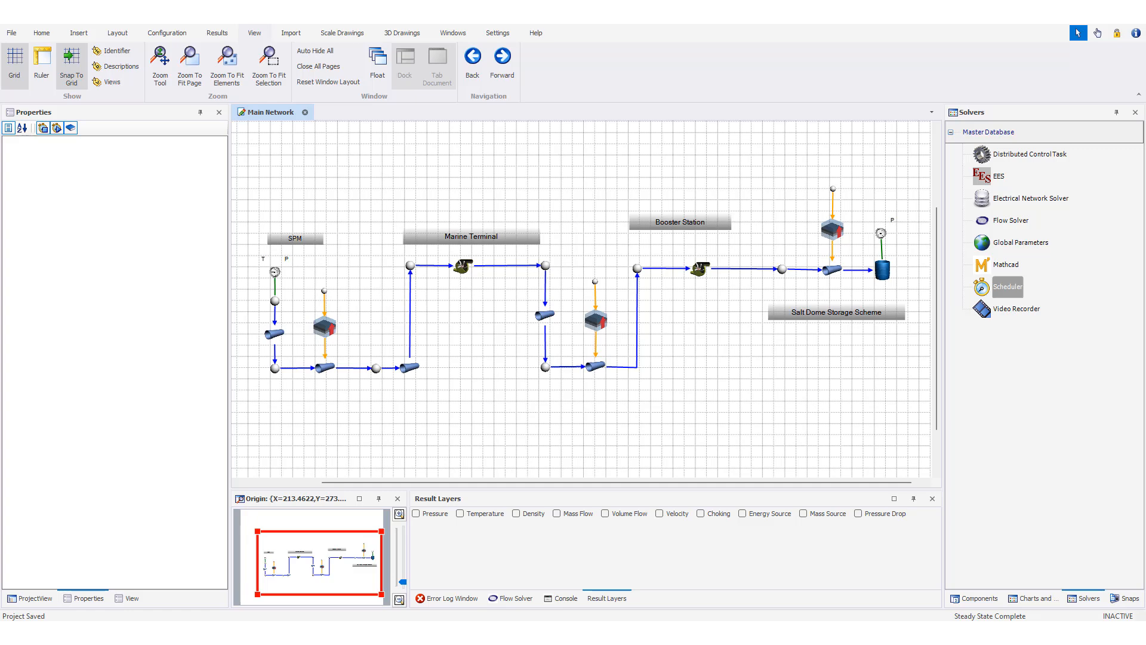
# Step: Add a new scenario in the Actions Setup for the transient run
pyautogui.click(182, 35)
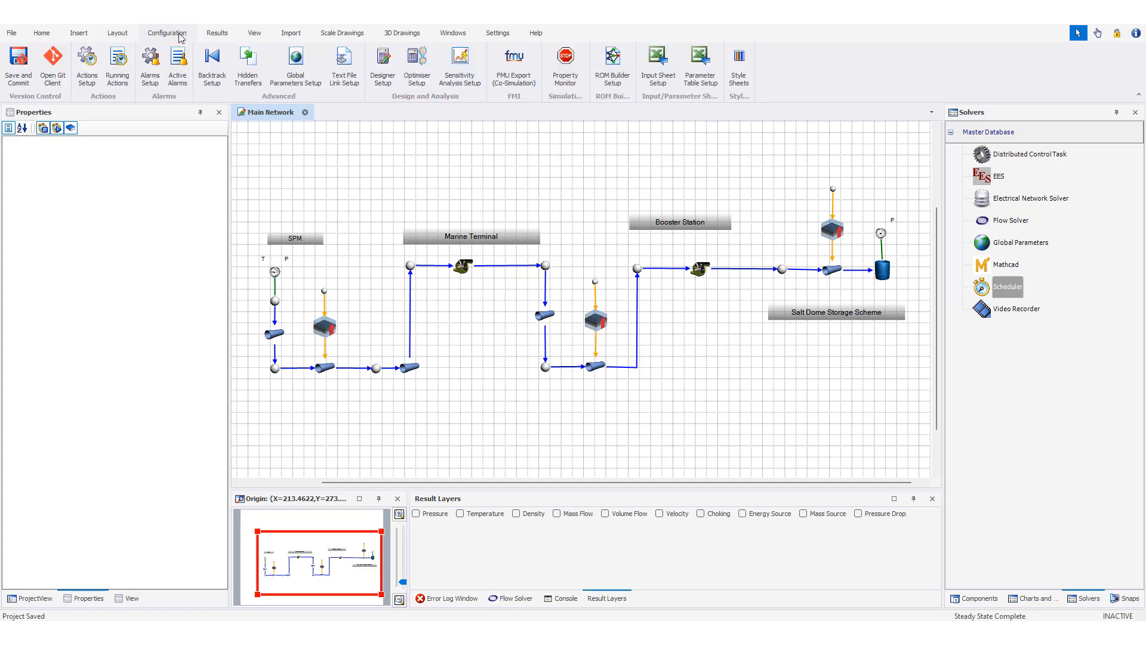
pyautogui.click(87, 79)
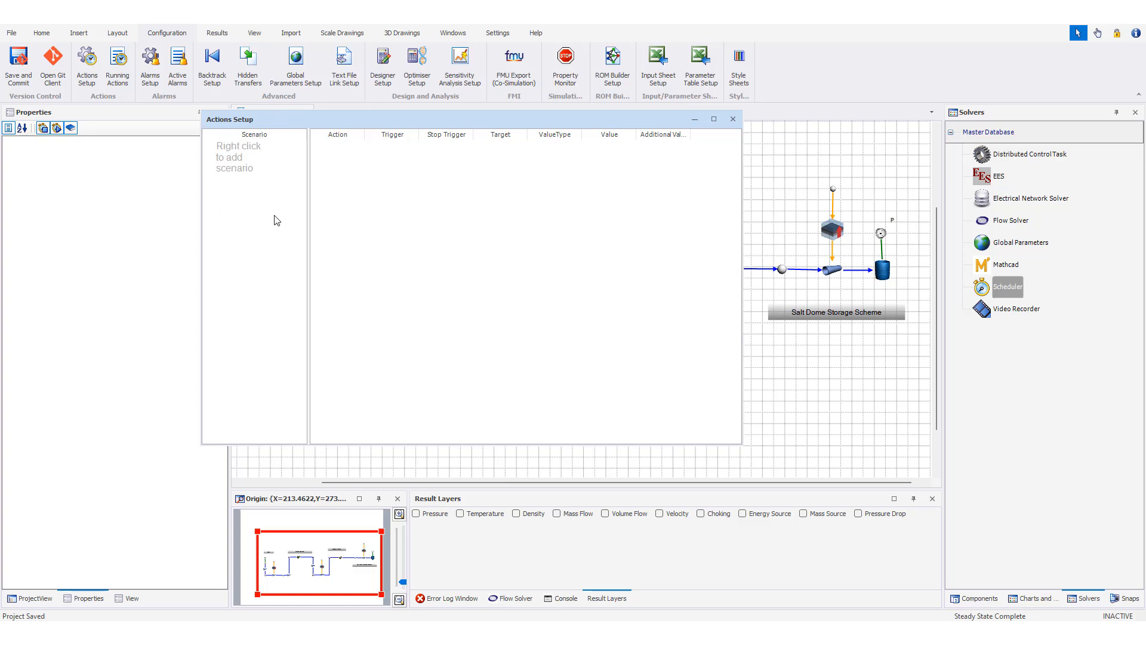
pyautogui.rightClick(242, 173)
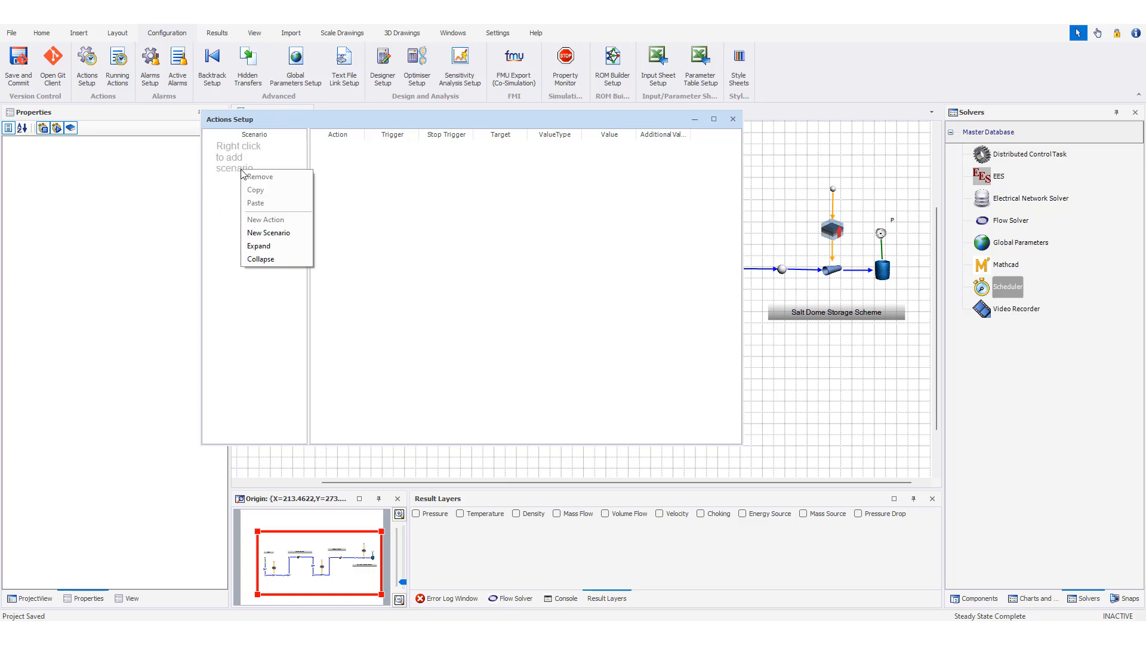
pyautogui.click(272, 232)
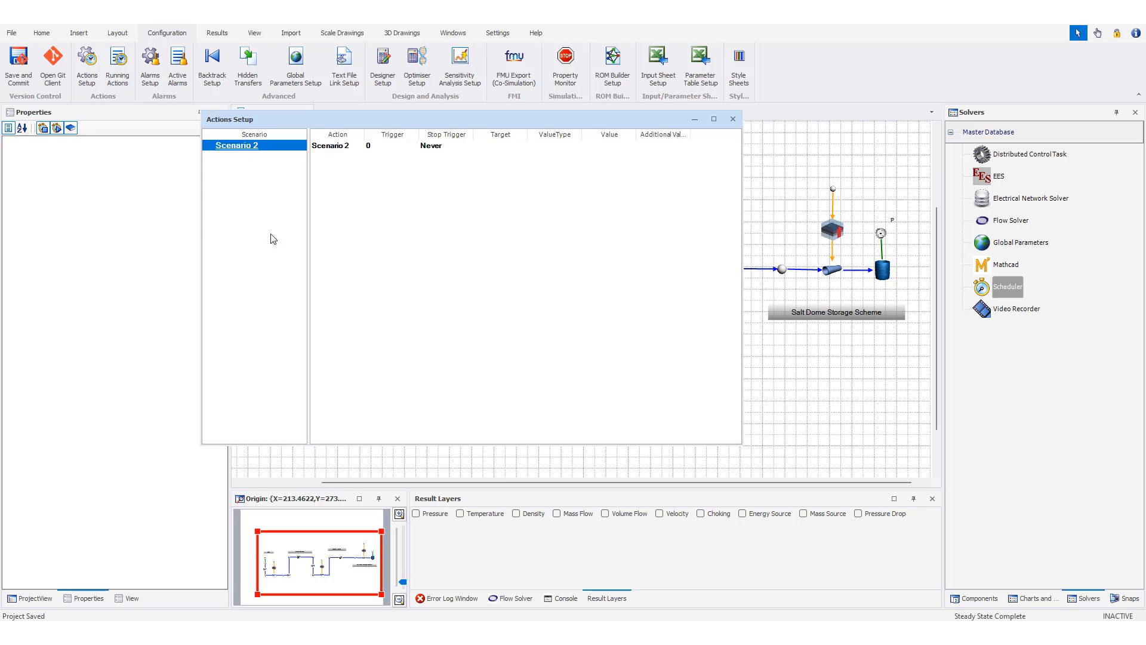
# Step: Rename the new scenario as "Warm Oil Offloaded"
pyautogui.click(248, 148)
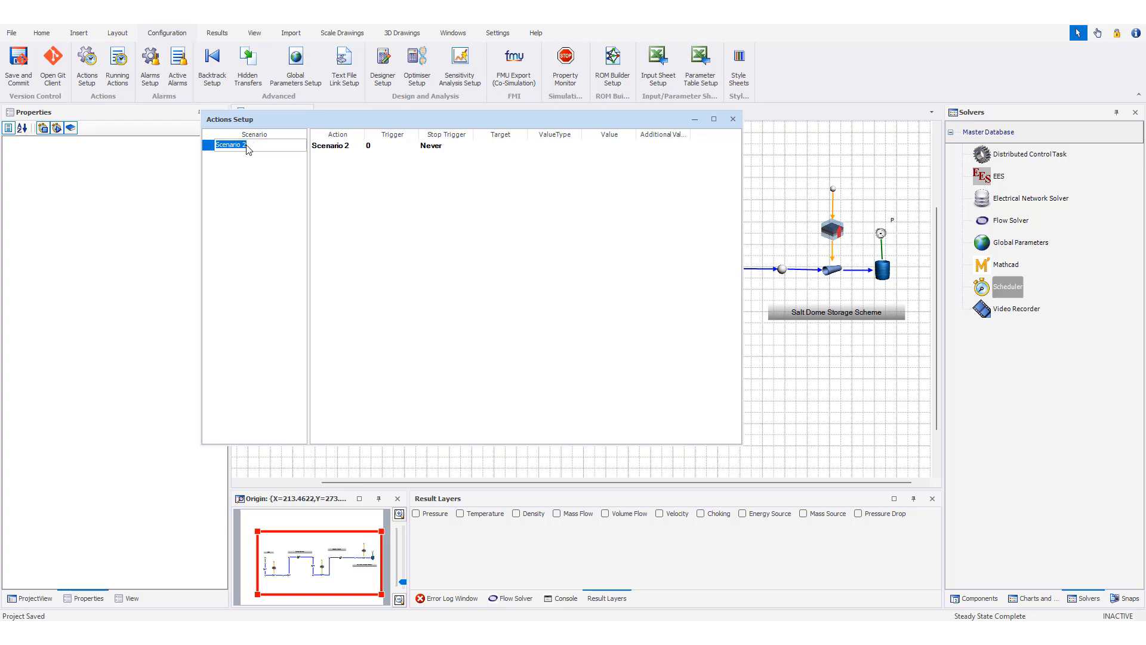
pyautogui.write('Warm Idl Offloaded')
pyautogui.press('Return')
pyautogui.click(243, 145)
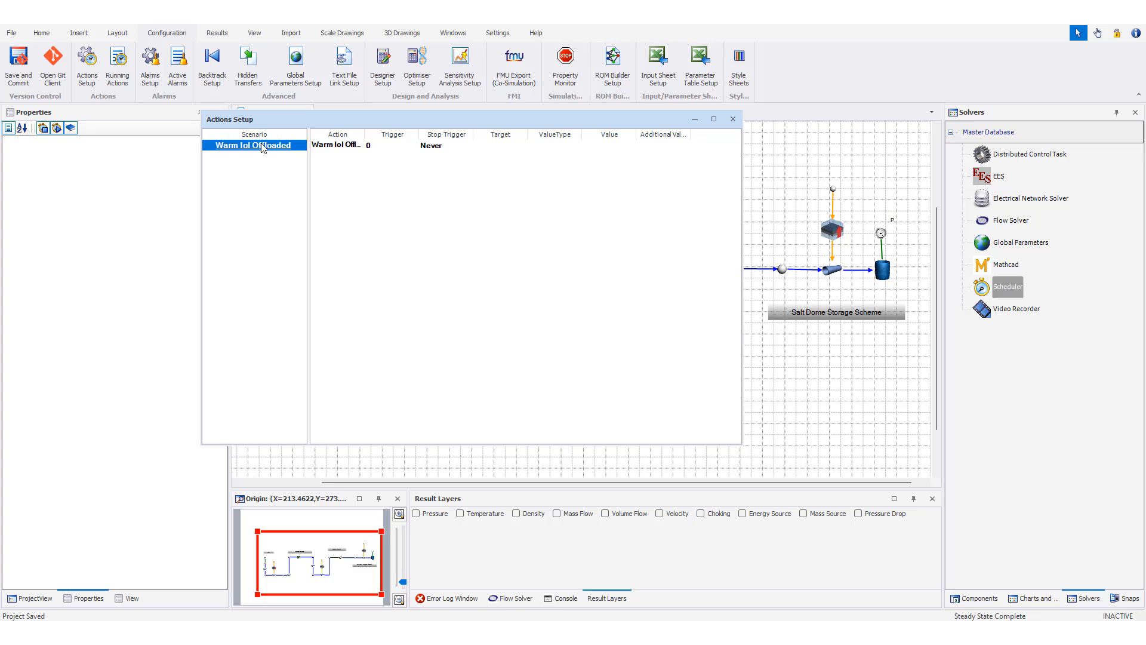
pyautogui.click(237, 144)
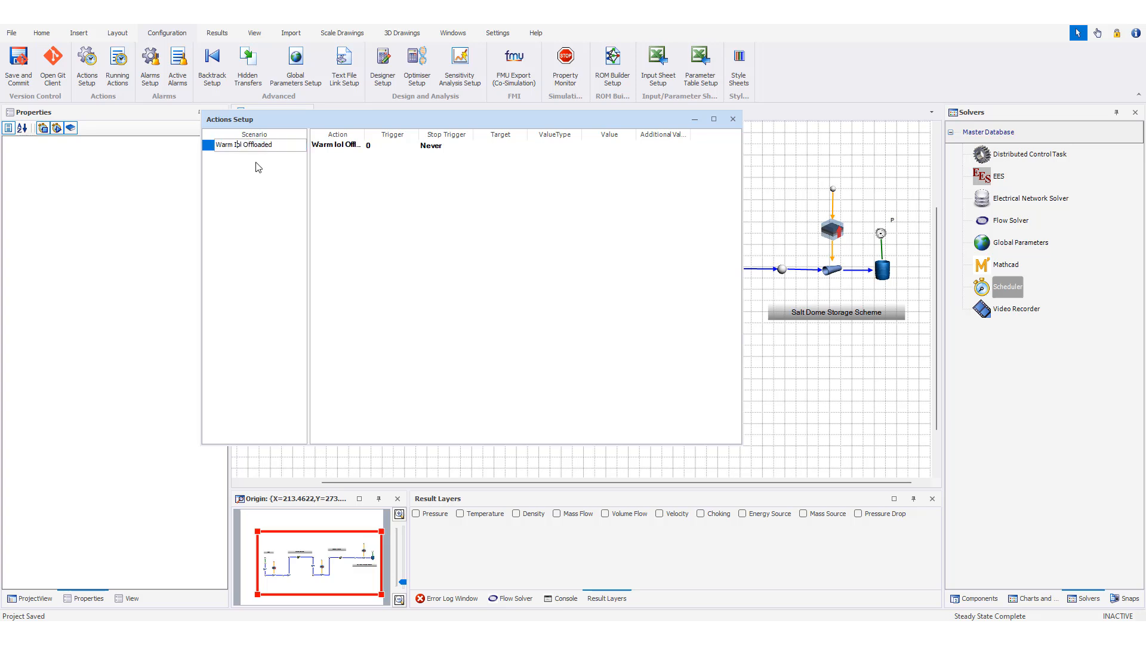
pyautogui.press('Delete')
pyautogui.press('Delete')
pyautogui.press('Delete')
pyautogui.press('Delete')
pyautogui.write('Oil')
pyautogui.press('Return')
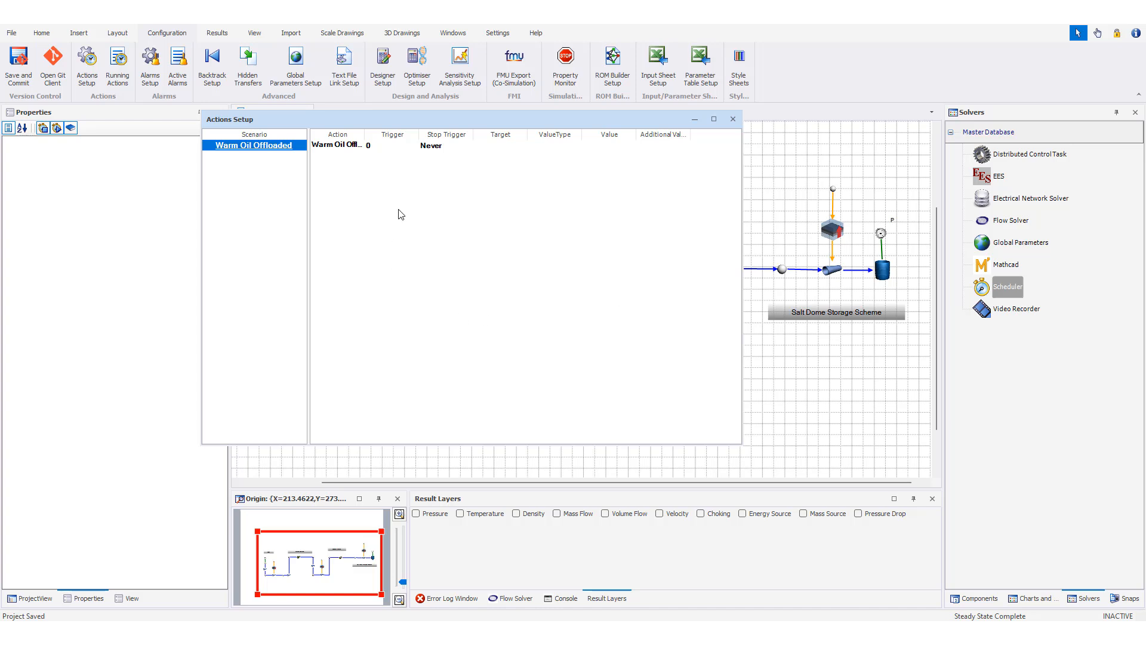
pyautogui.click(437, 210)
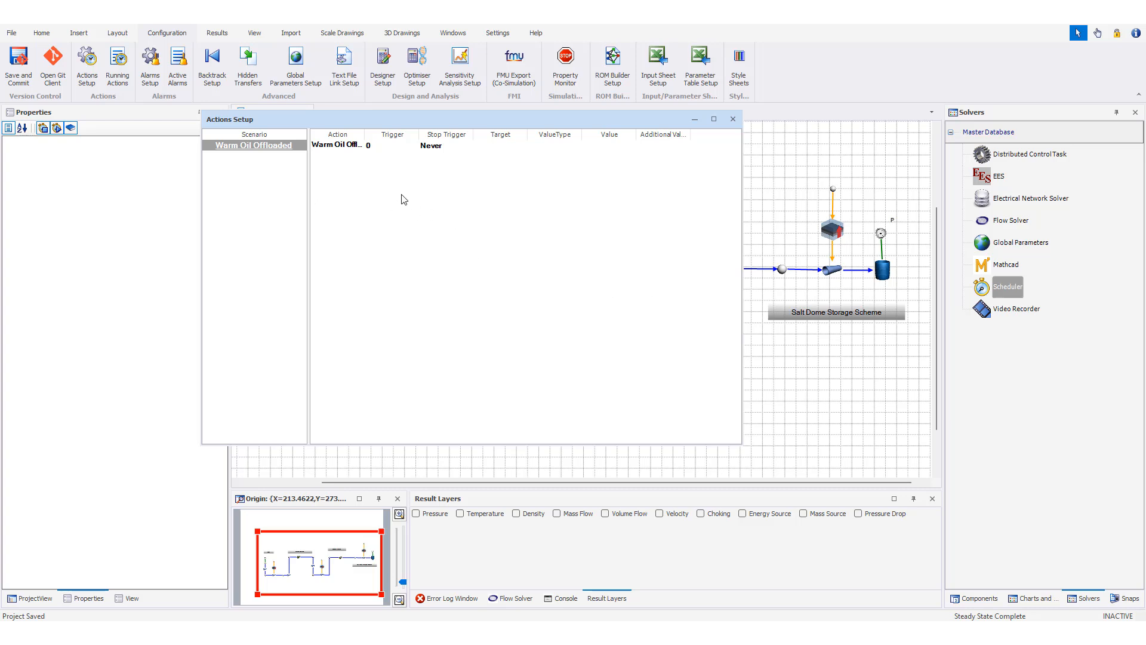
# Step: Add an action to the Warm Oil Offloaded scenario that targets the temperature input of the SPM 2 inlet boundary
pyautogui.moveTo(381, 124); pyautogui.dragTo(492, 128)
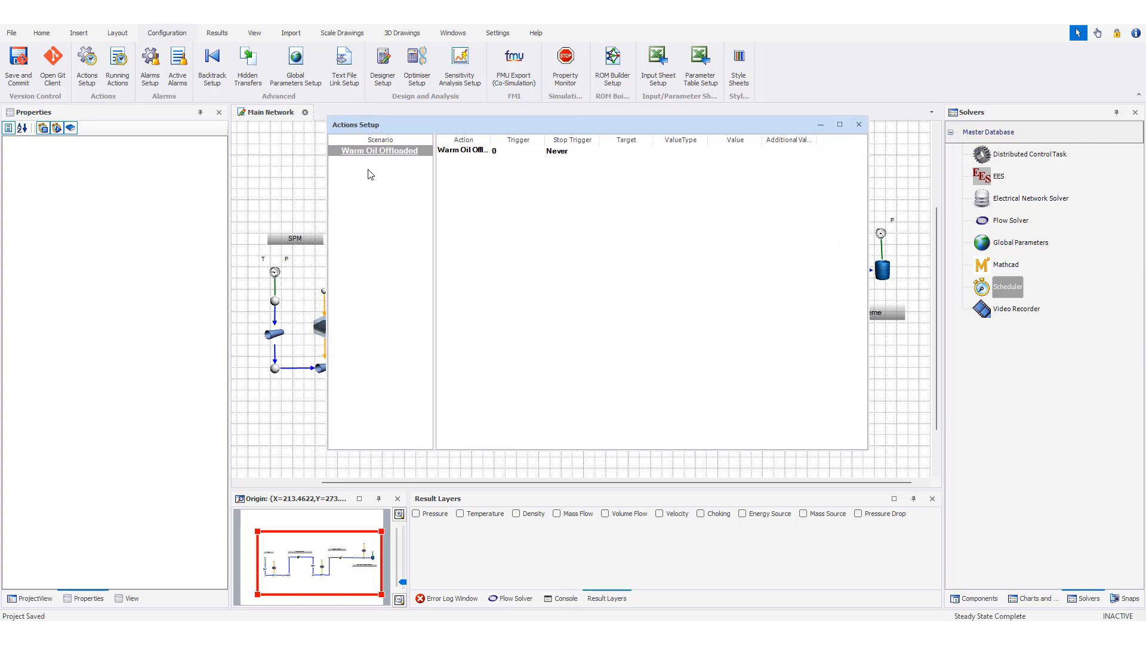
pyautogui.click(275, 272)
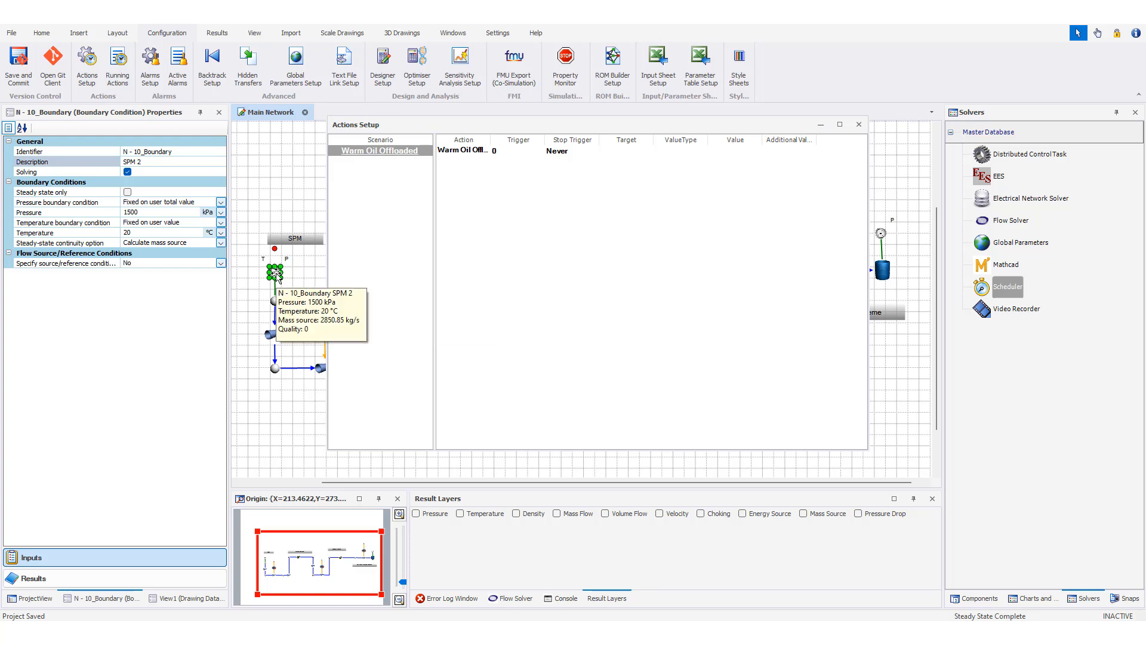
pyautogui.click(50, 236)
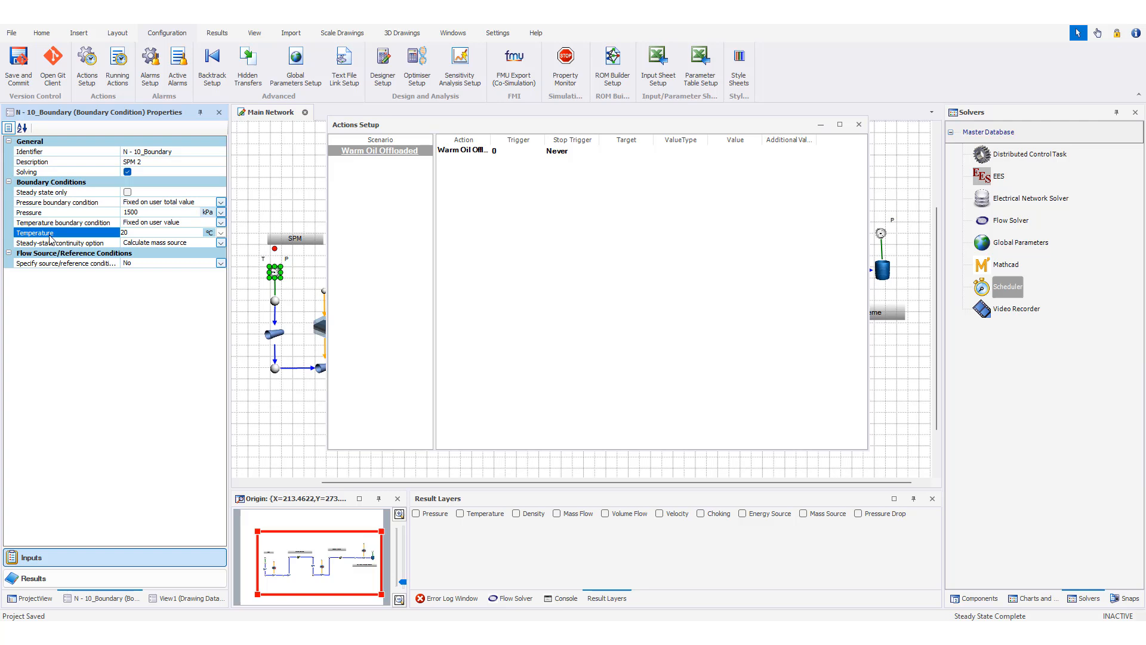
pyautogui.moveTo(50, 236); pyautogui.dragTo(477, 182)
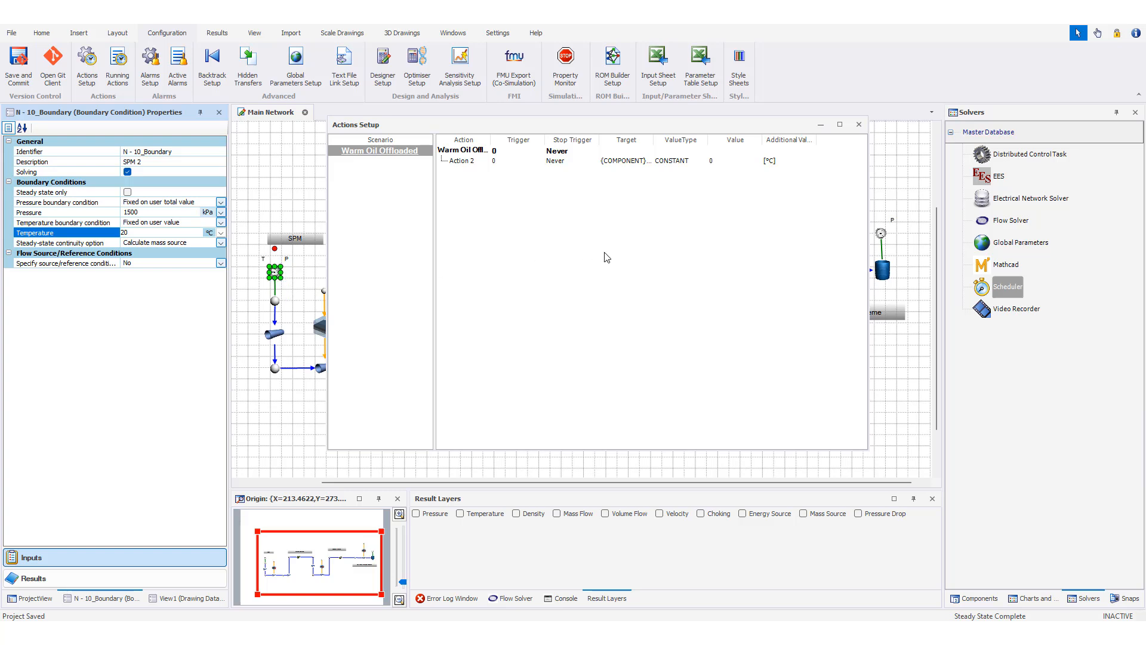
# Step: Set the temperature action's constant value to 60 °C and close the Actions Setup
pyautogui.click(501, 163)
pyautogui.click(559, 211)
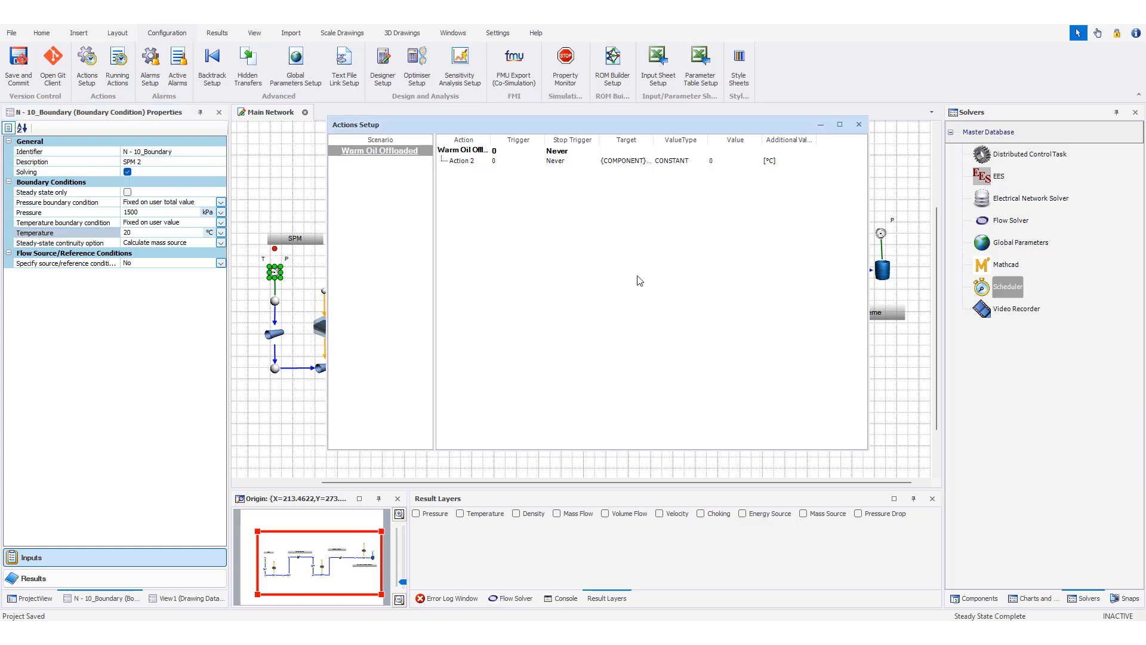
pyautogui.click(719, 162)
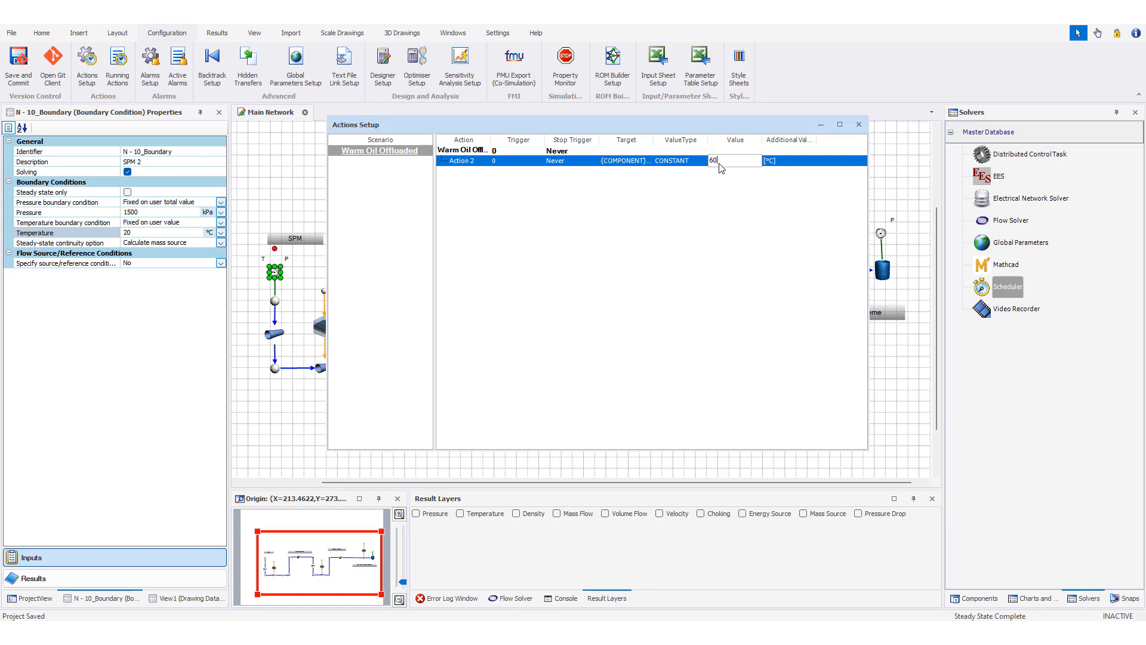
pyautogui.click(718, 200)
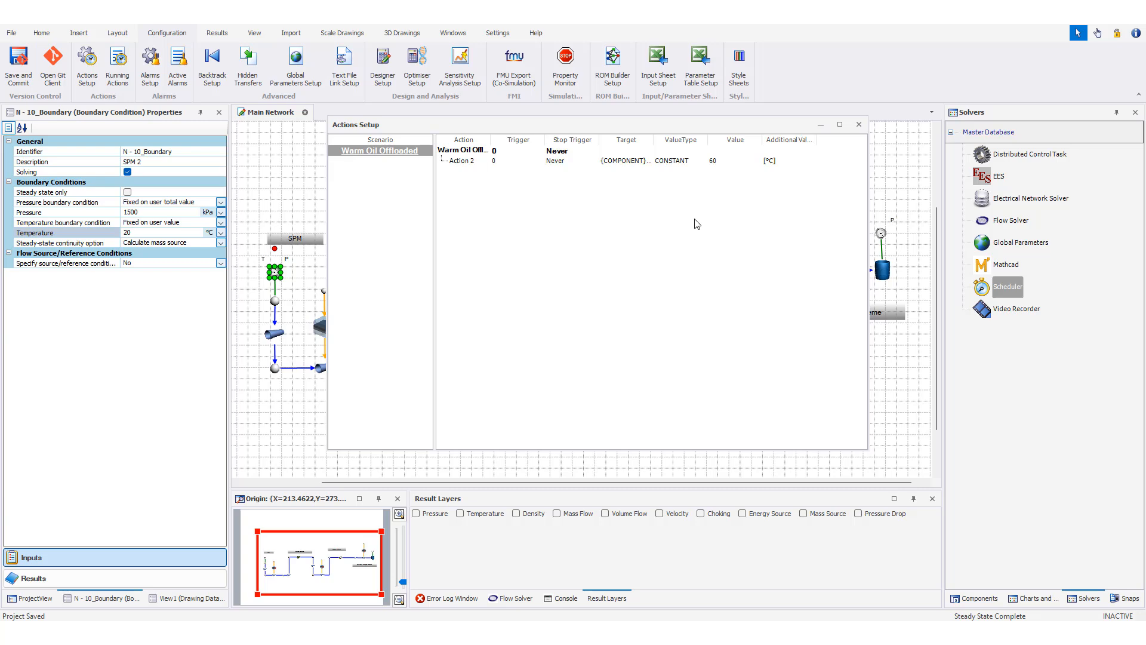
pyautogui.click(859, 125)
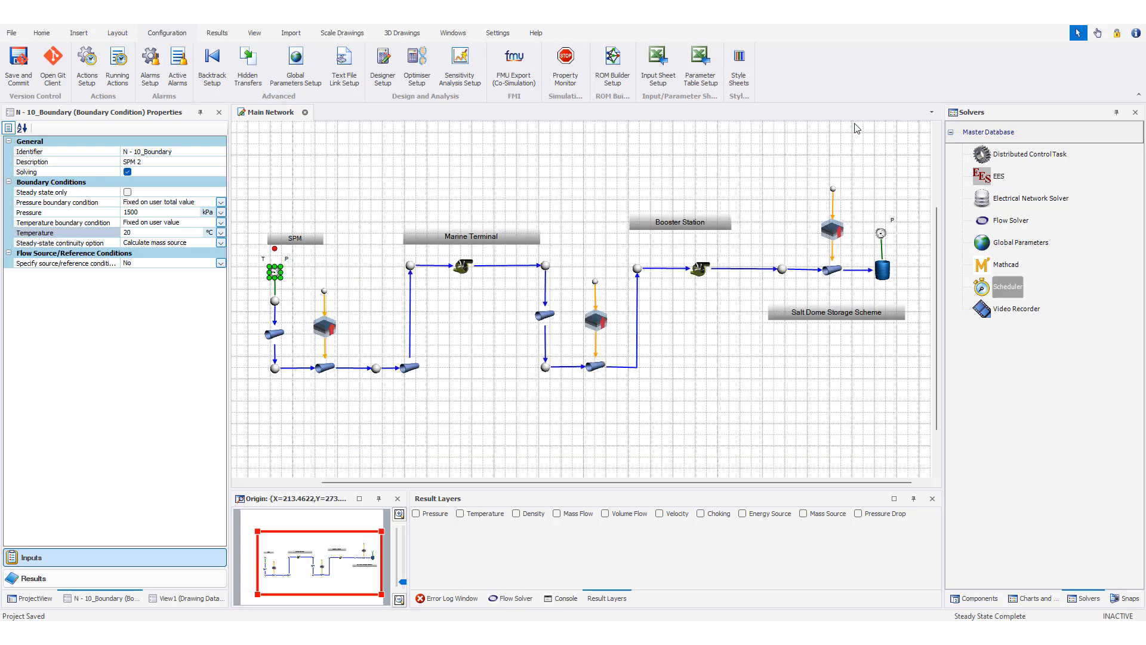
# Step: Create a folder named "Temperature" under the project's Graphs
pyautogui.click(897, 412)
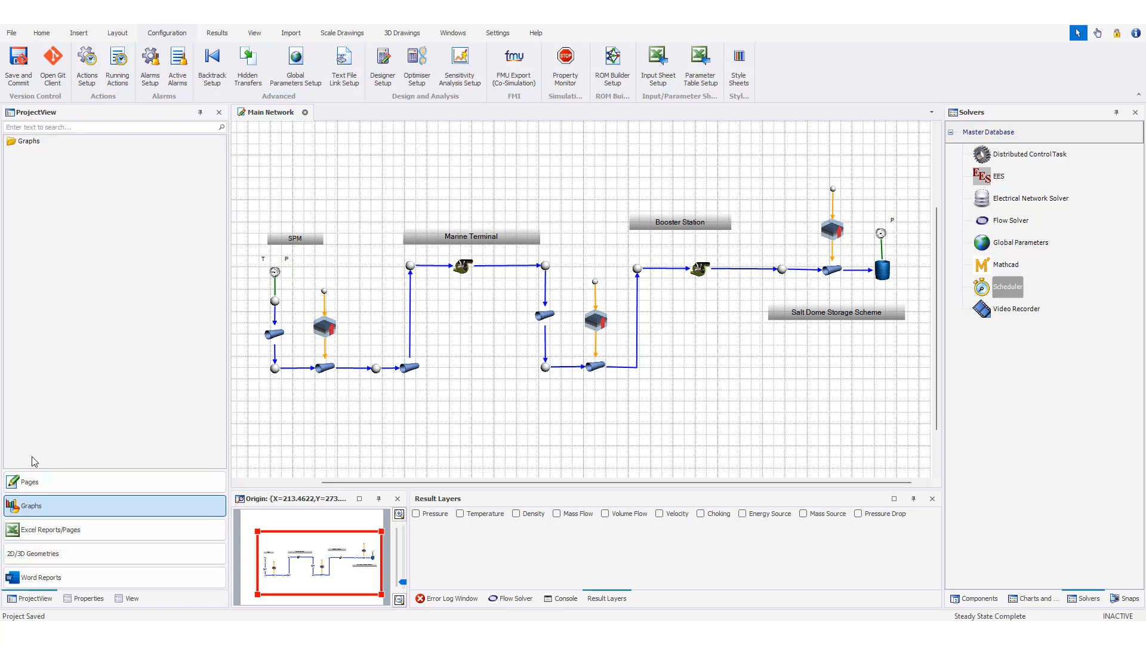
pyautogui.click(43, 507)
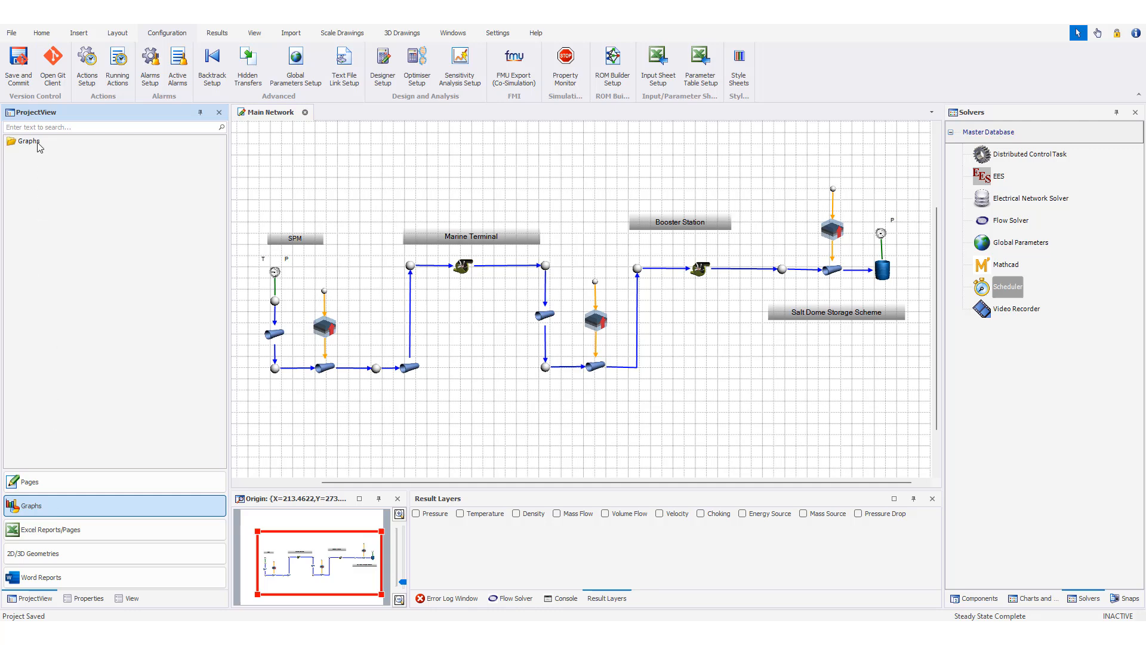
pyautogui.click(35, 142)
pyautogui.rightClick(37, 142)
pyautogui.click(56, 153)
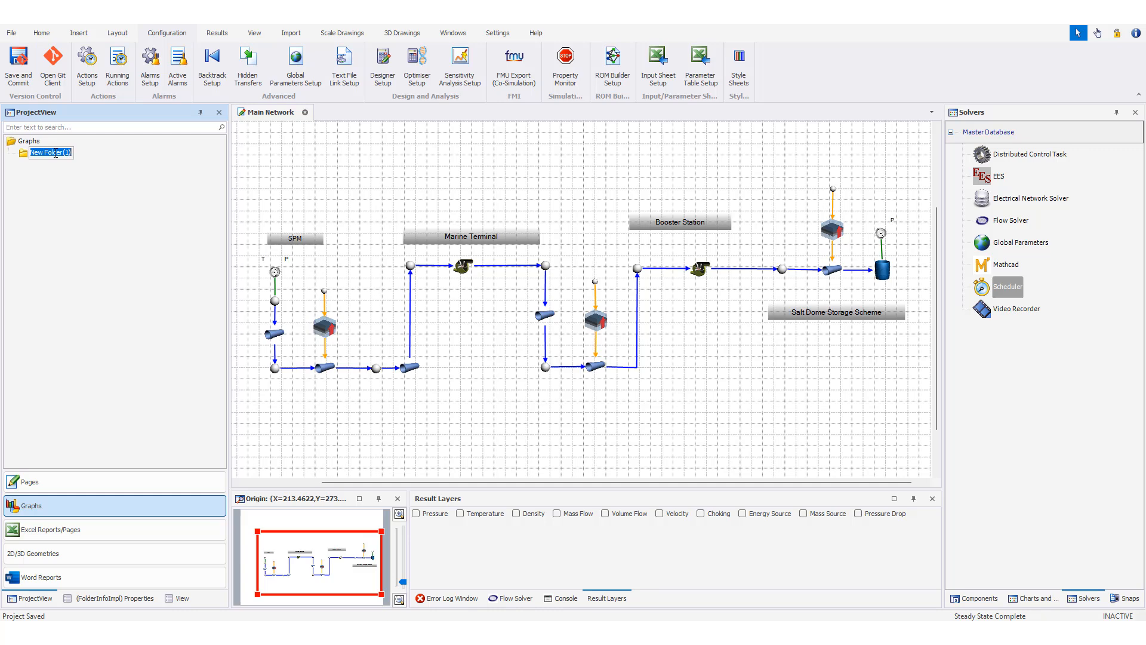
pyautogui.write('Templerature')
pyautogui.press('Return')
# Step: Add a line graph page to the Temperature folder and name it "Temperature"
pyautogui.rightClick(56, 153)
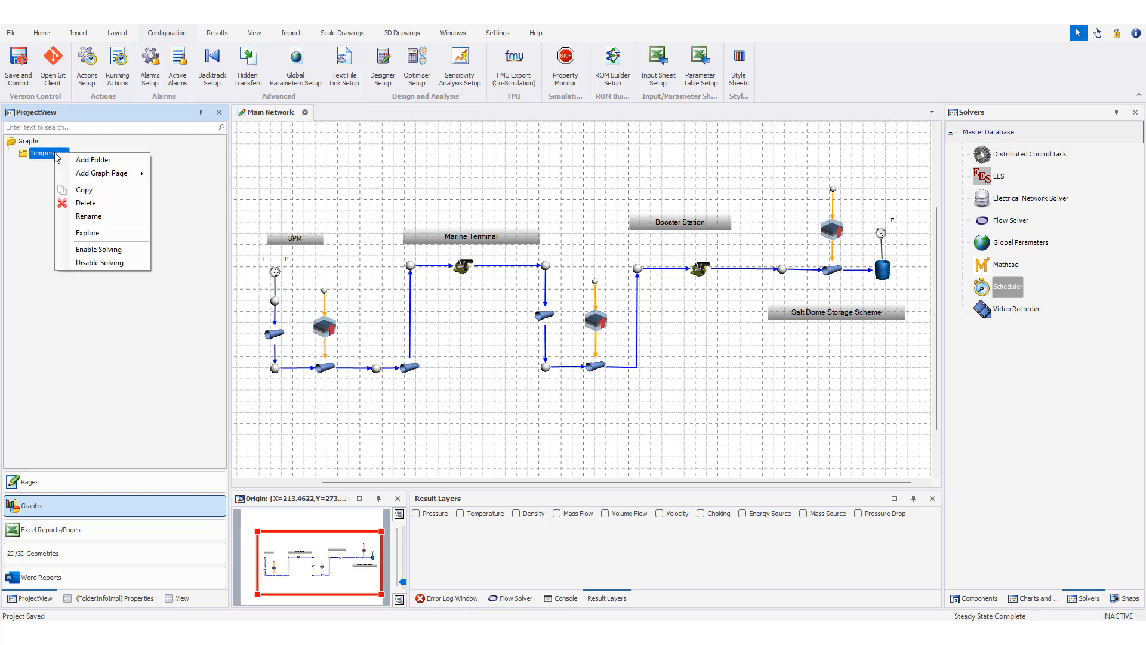
pyautogui.moveTo(77, 172)
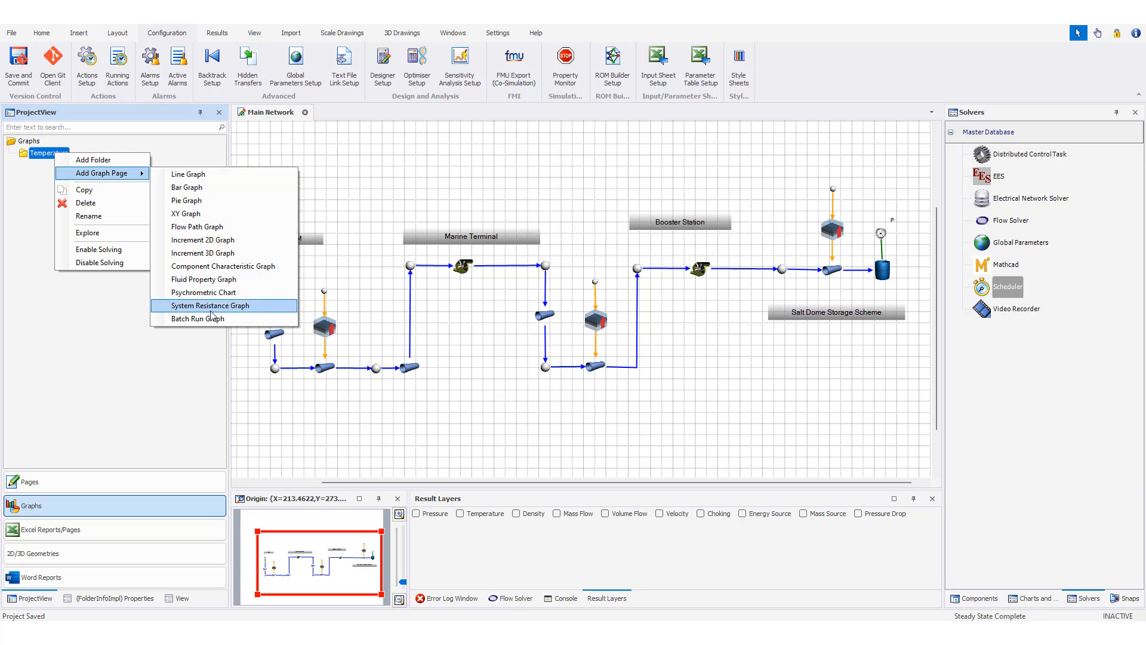
pyautogui.click(214, 179)
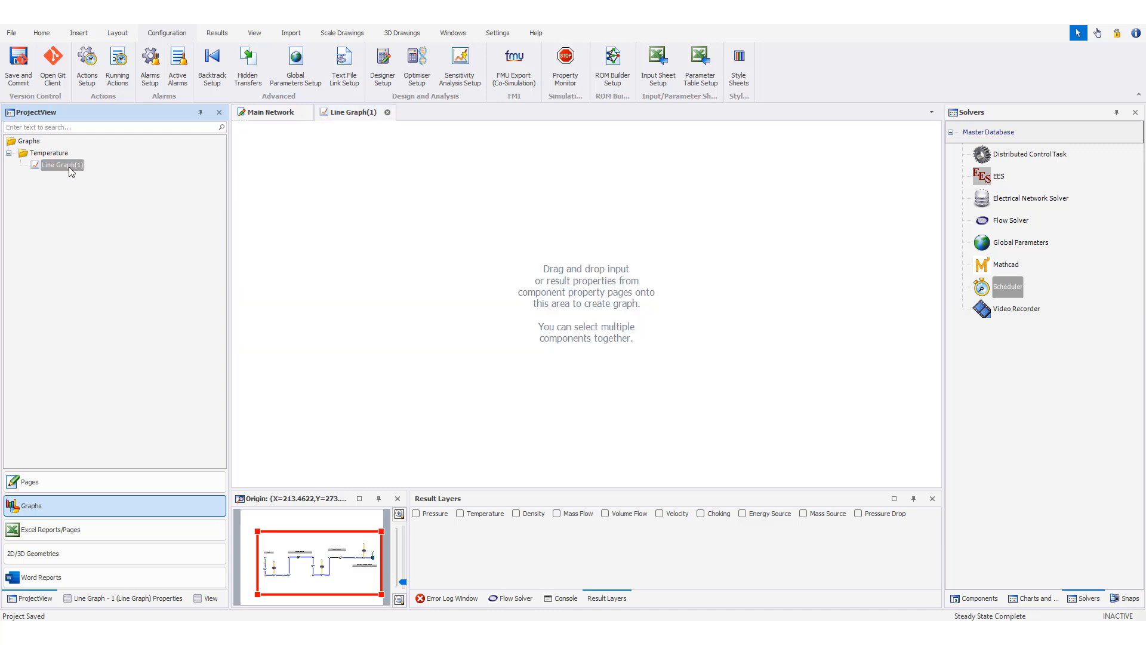
pyautogui.click(69, 167)
pyautogui.write('Temperature')
pyautogui.press('Return')
pyautogui.click(58, 166)
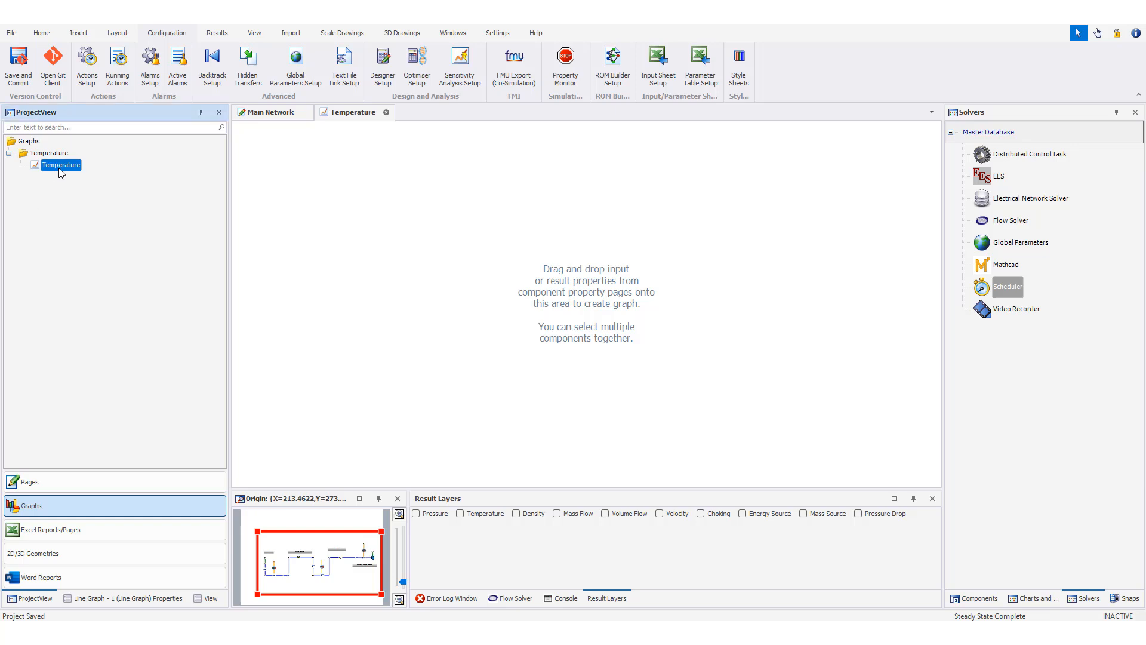
# Step: Add a line item to the Temperature line graph and show its settings
pyautogui.click(131, 599)
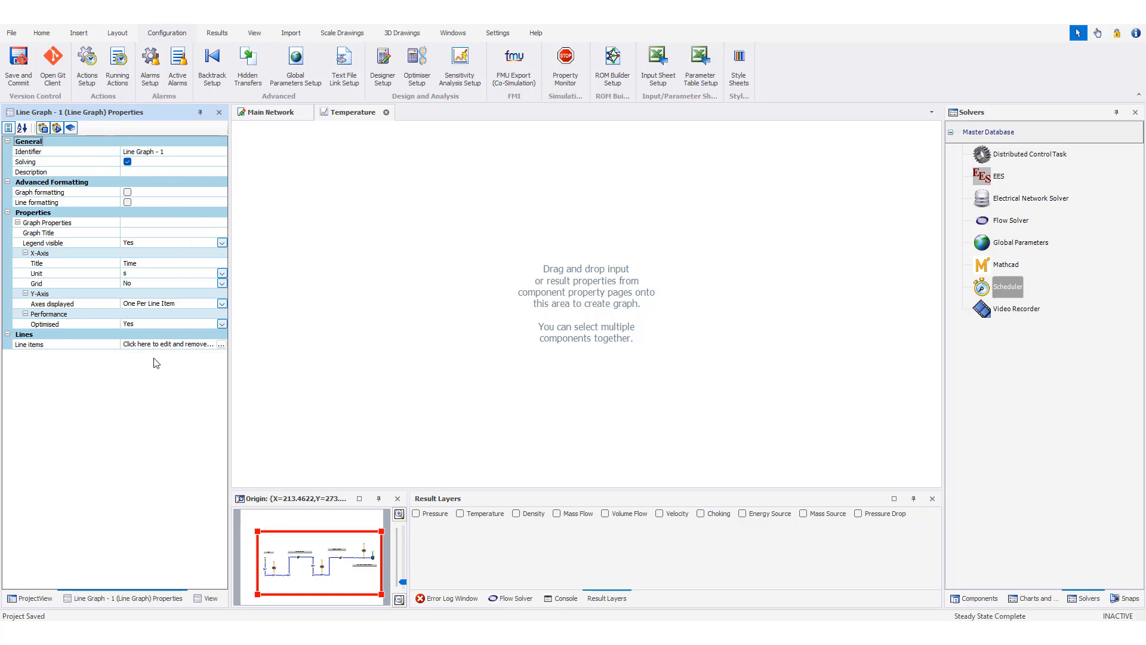
pyautogui.click(221, 345)
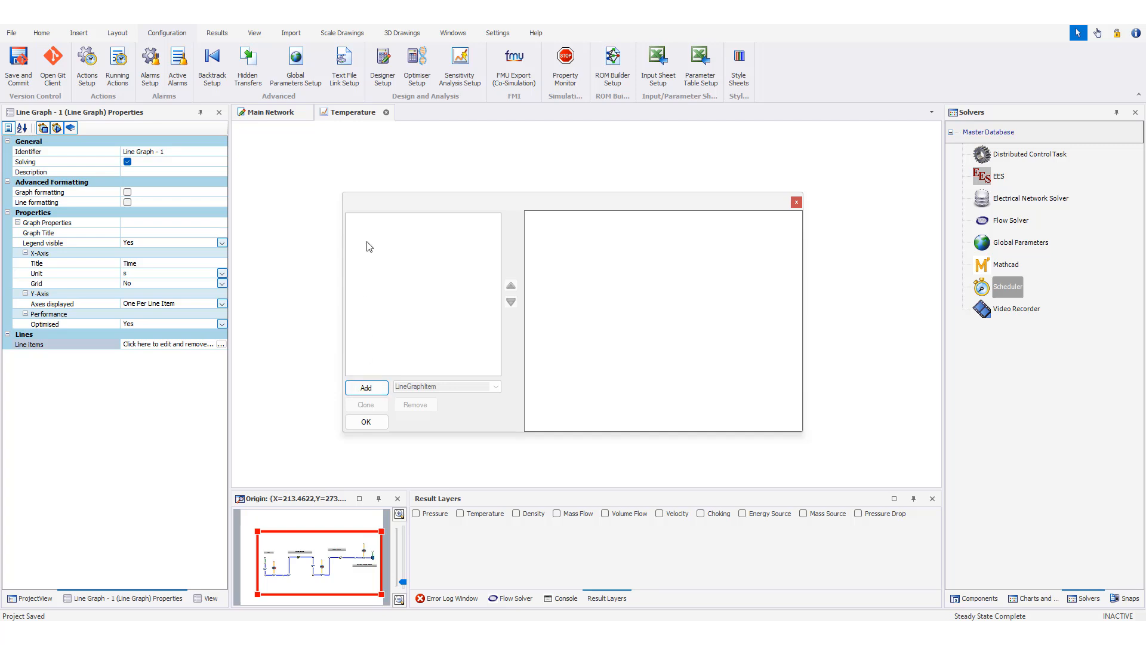
pyautogui.click(365, 388)
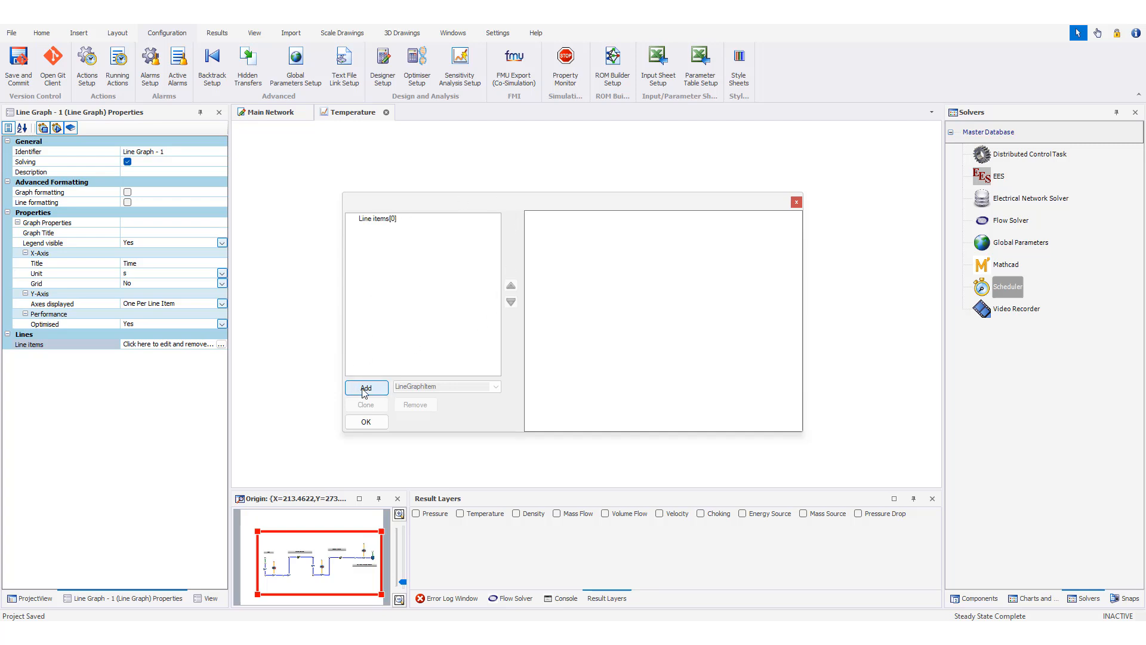
pyautogui.click(370, 220)
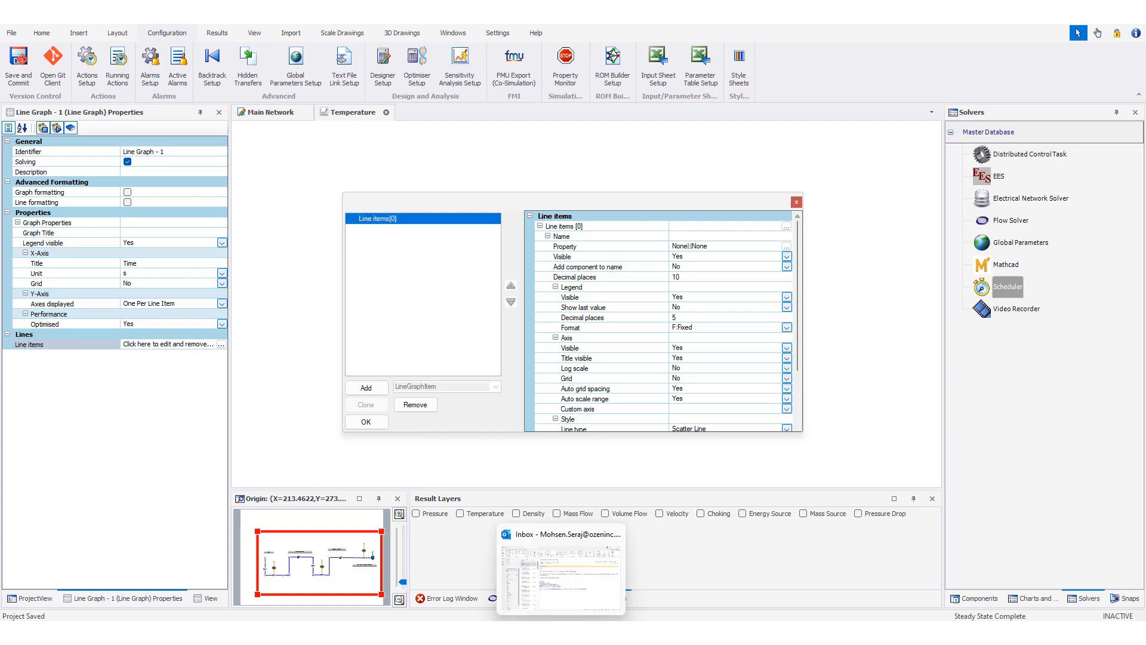
# Step: Link the first line item to the Total temperature result of node N - 10 (SPM 2)
pyautogui.click(786, 245)
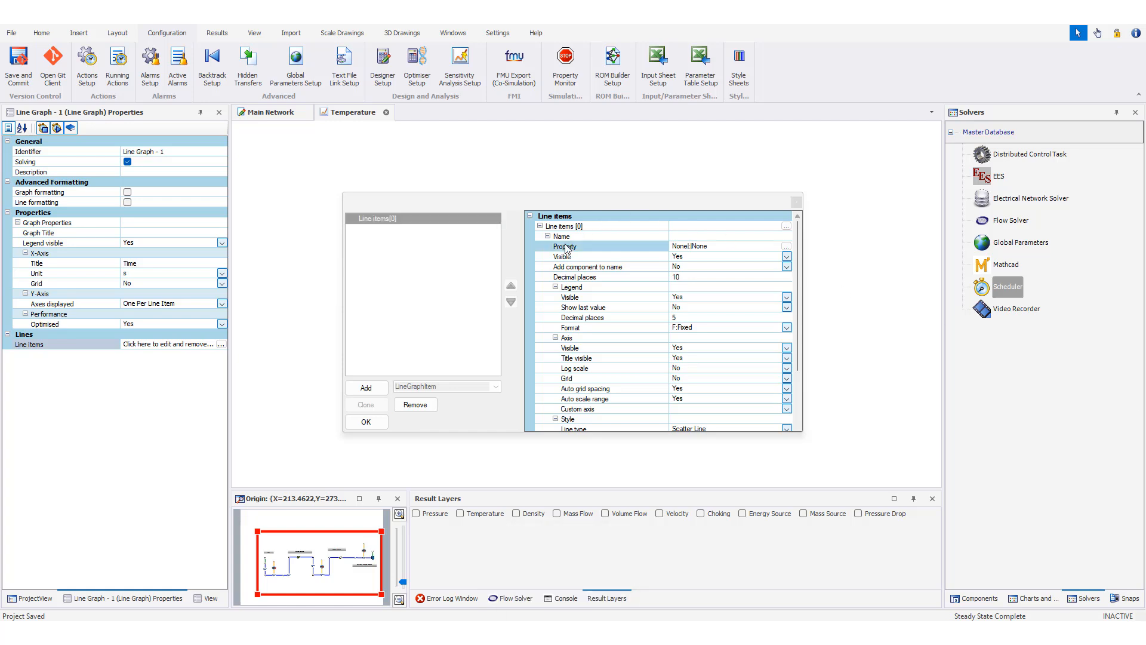
pyautogui.click(394, 225)
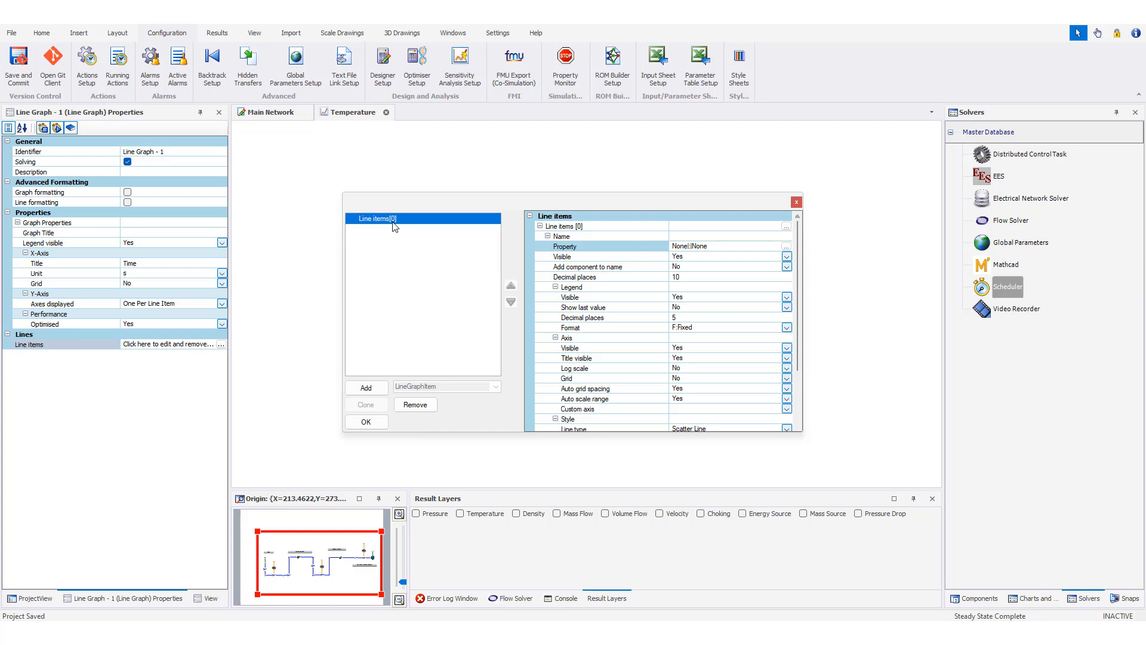
pyautogui.click(787, 248)
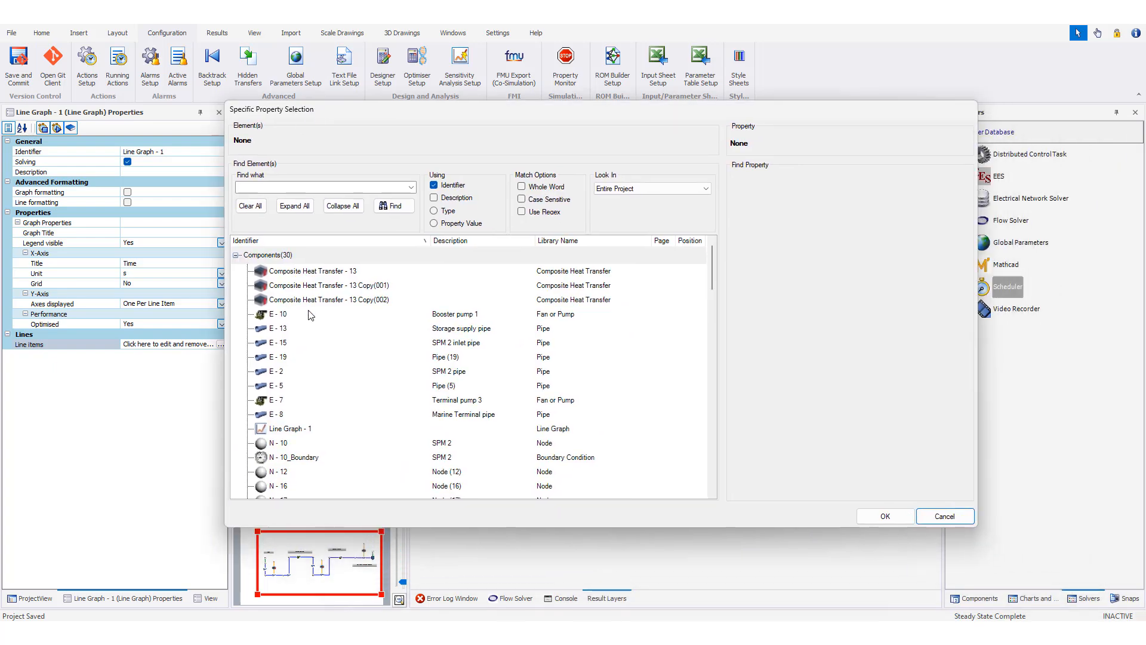
pyautogui.scroll(-3, 333, 368)
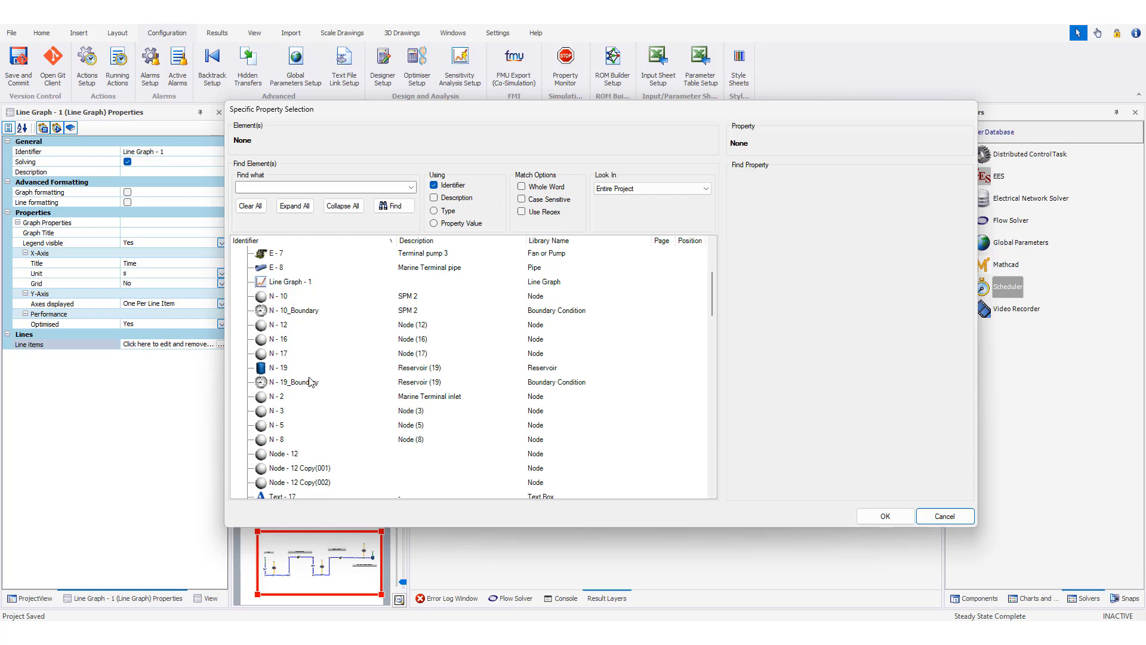
pyautogui.click(284, 298)
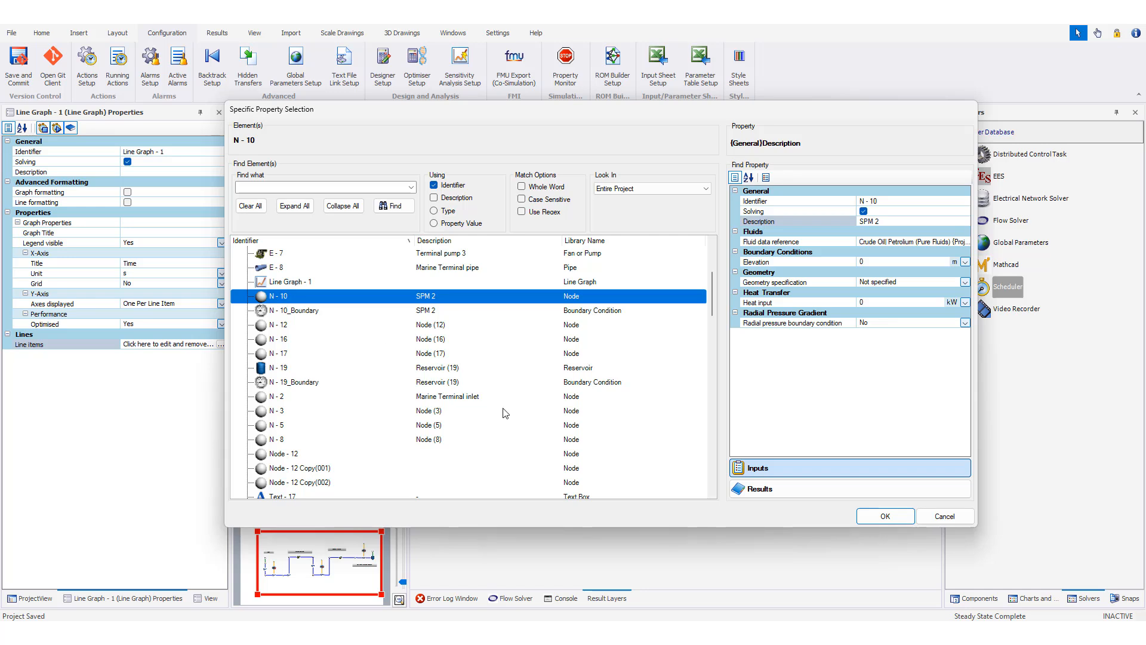
pyautogui.click(757, 490)
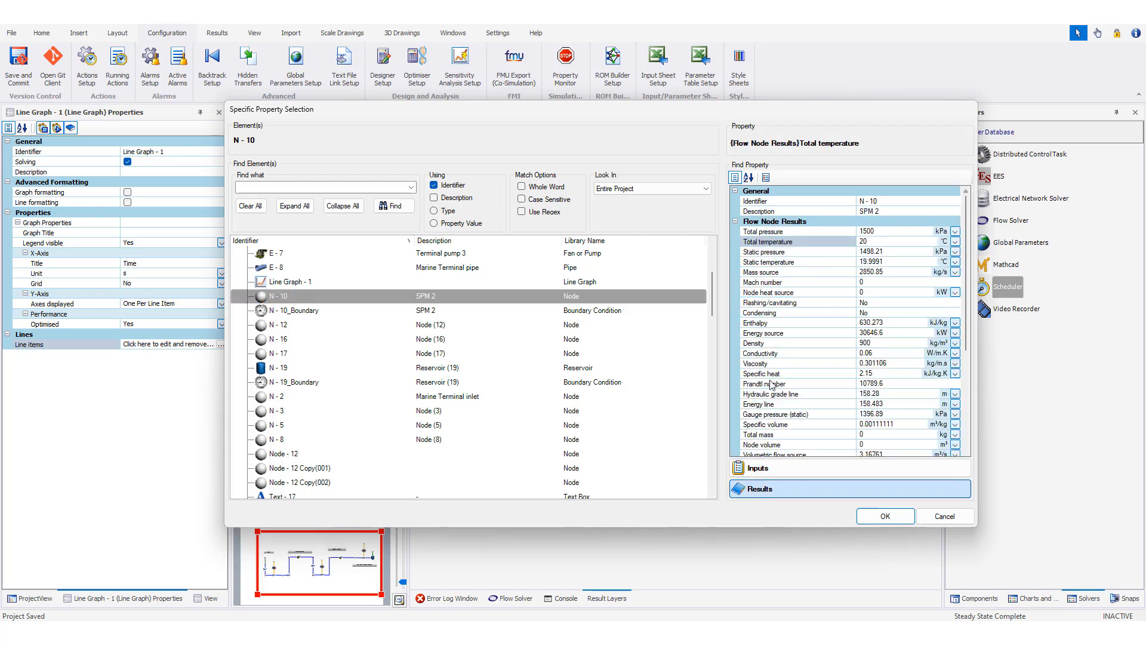
pyautogui.click(775, 245)
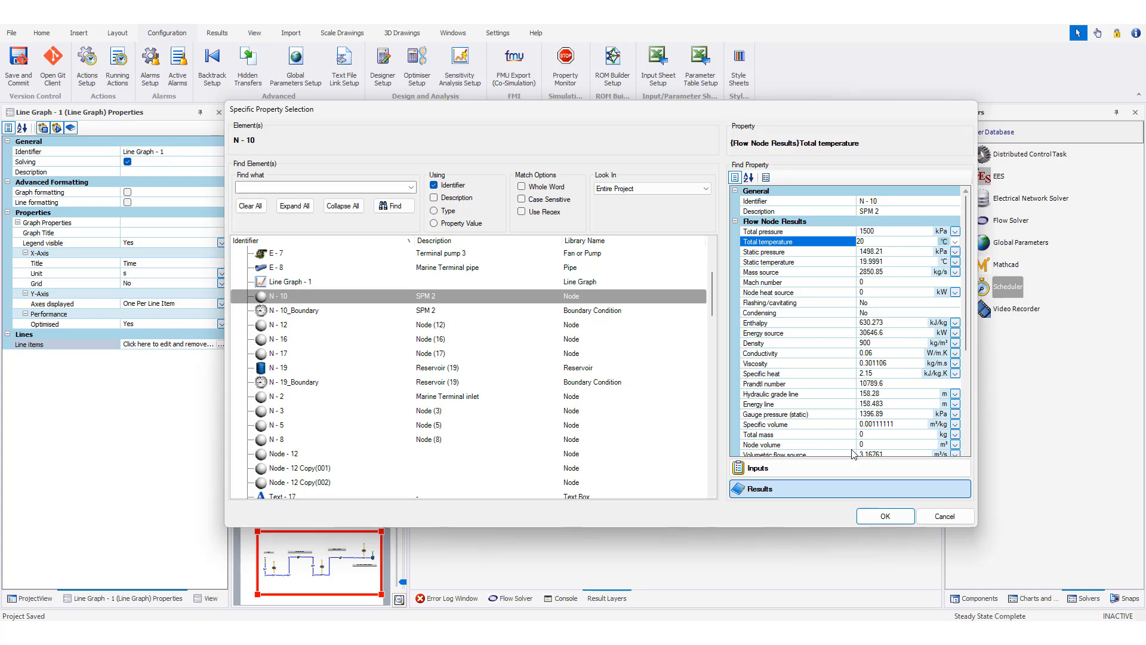
pyautogui.click(884, 517)
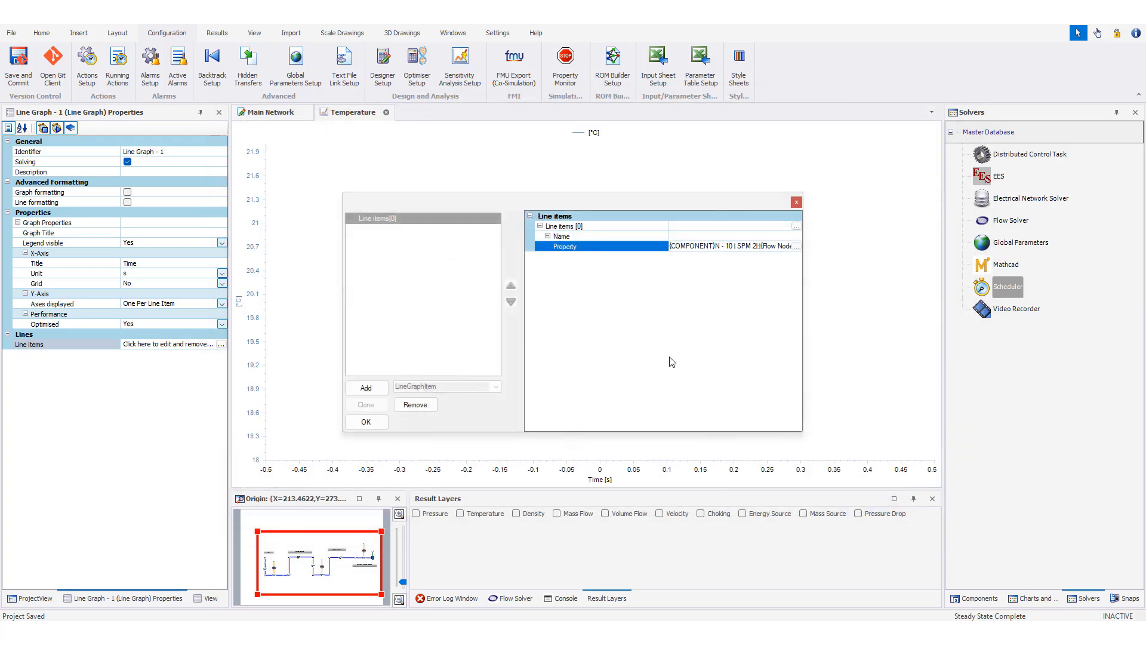
# Step: Name the first line item "SMP Inlet Node"
pyautogui.click(687, 237)
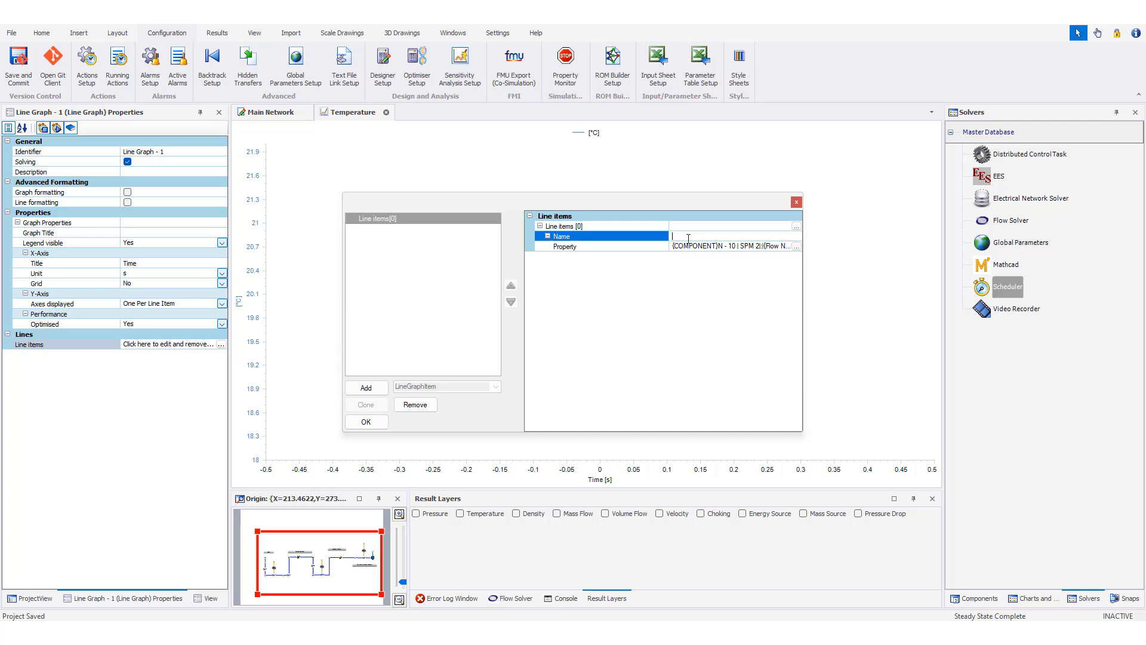
pyautogui.write('SMP Inlet Node')
pyautogui.click(582, 300)
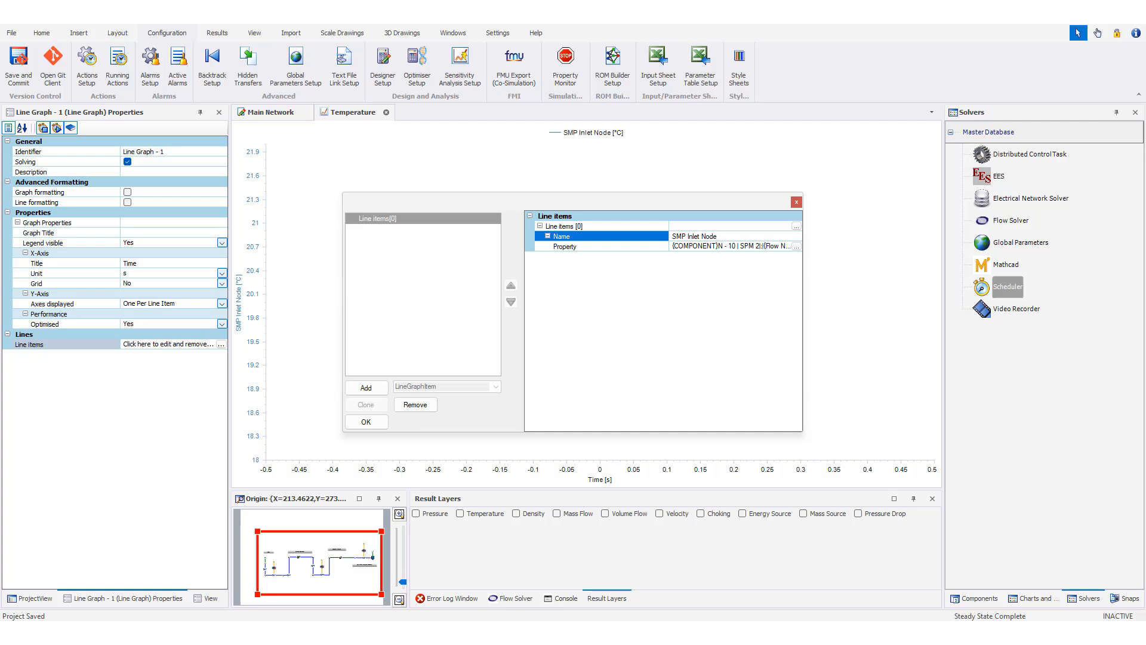
# Step: Add a second line item and link it to the Total temperature result of node N - 2 (Marine Terminal inlet)
pyautogui.click(366, 388)
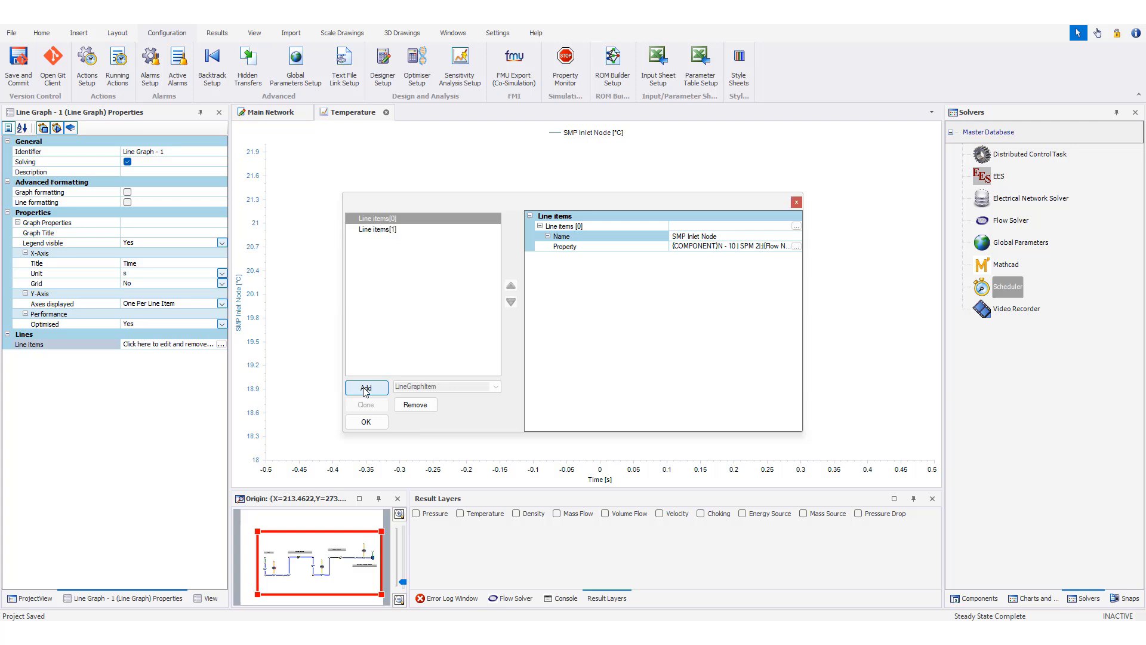
pyautogui.click(379, 229)
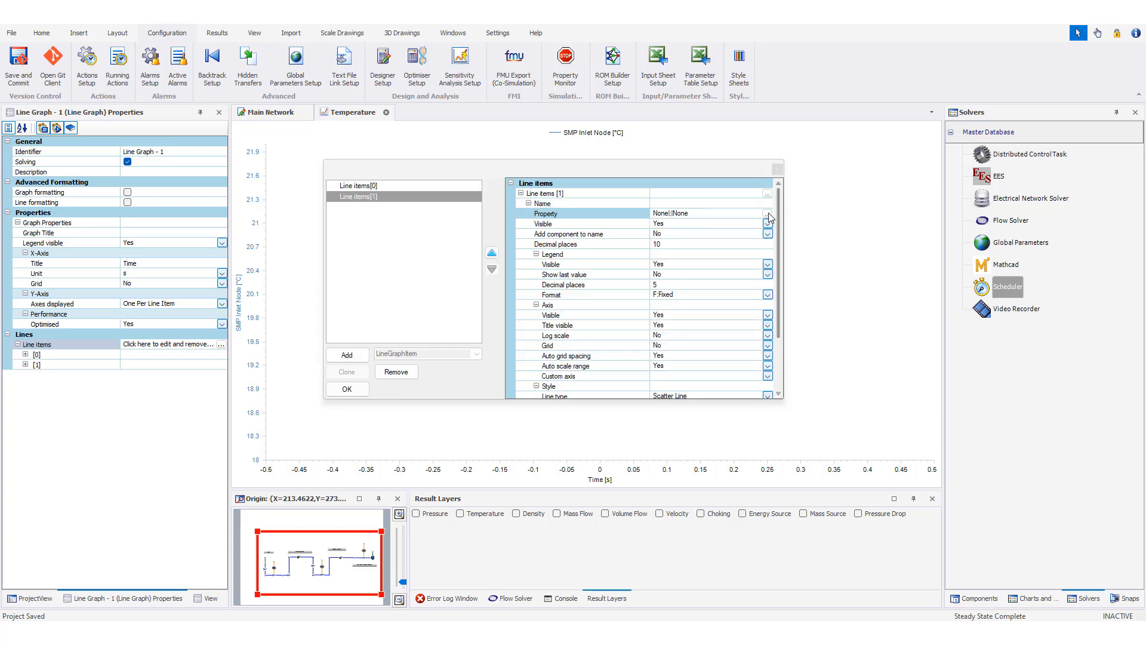
pyautogui.click(768, 213)
pyautogui.click(767, 214)
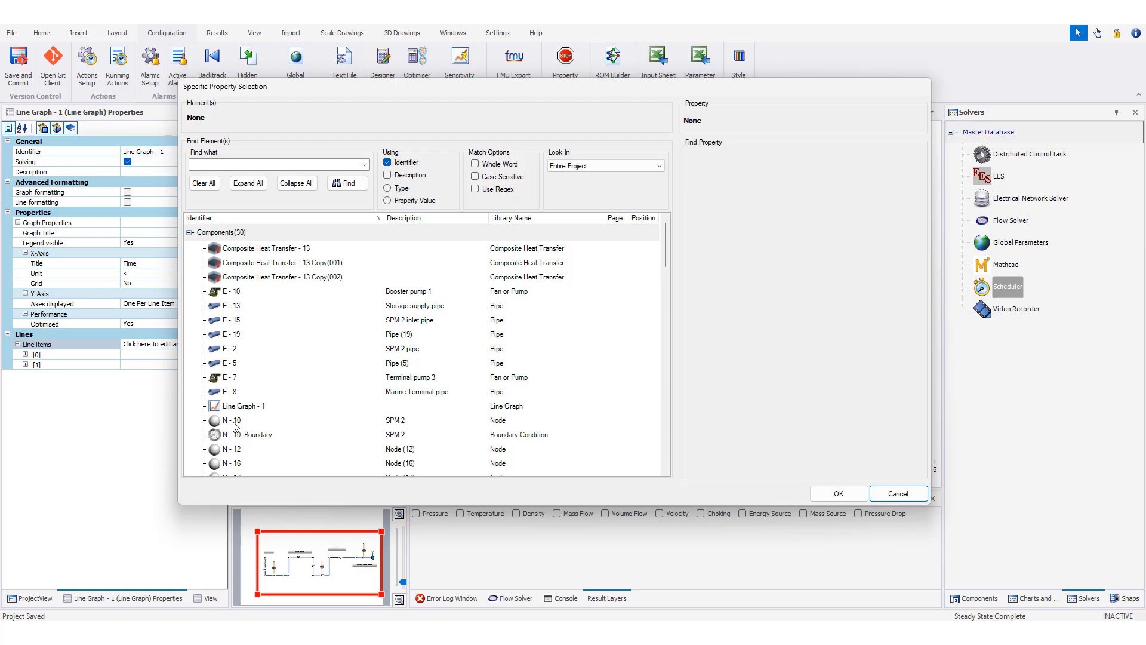
pyautogui.scroll(-3, 235, 426)
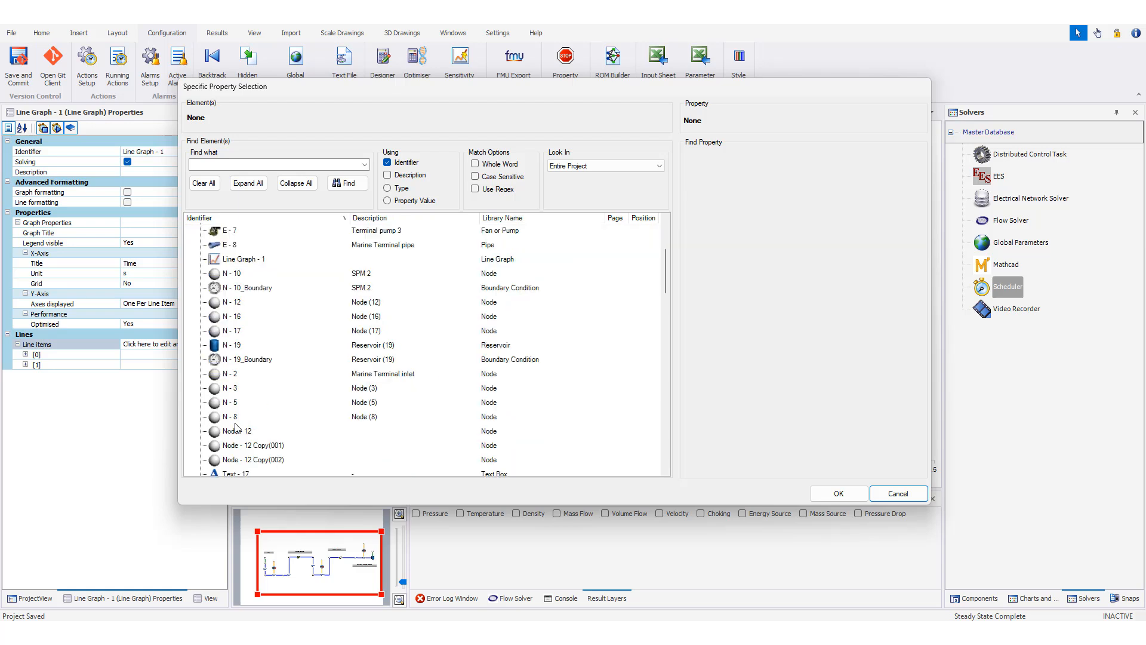
pyautogui.click(233, 376)
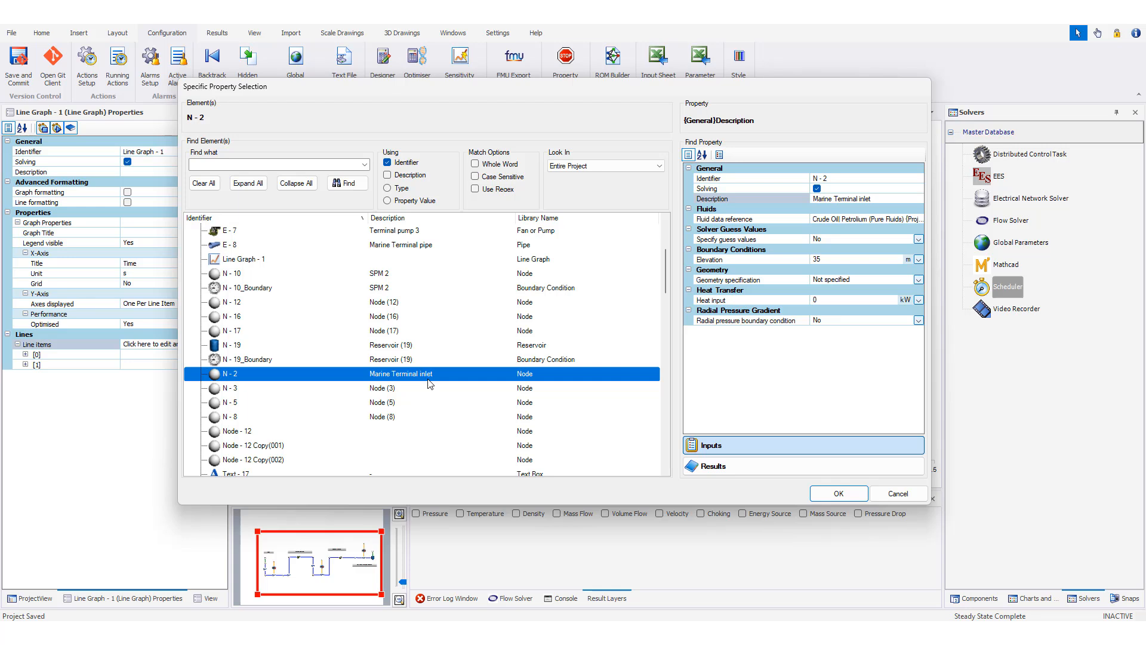
pyautogui.click(714, 468)
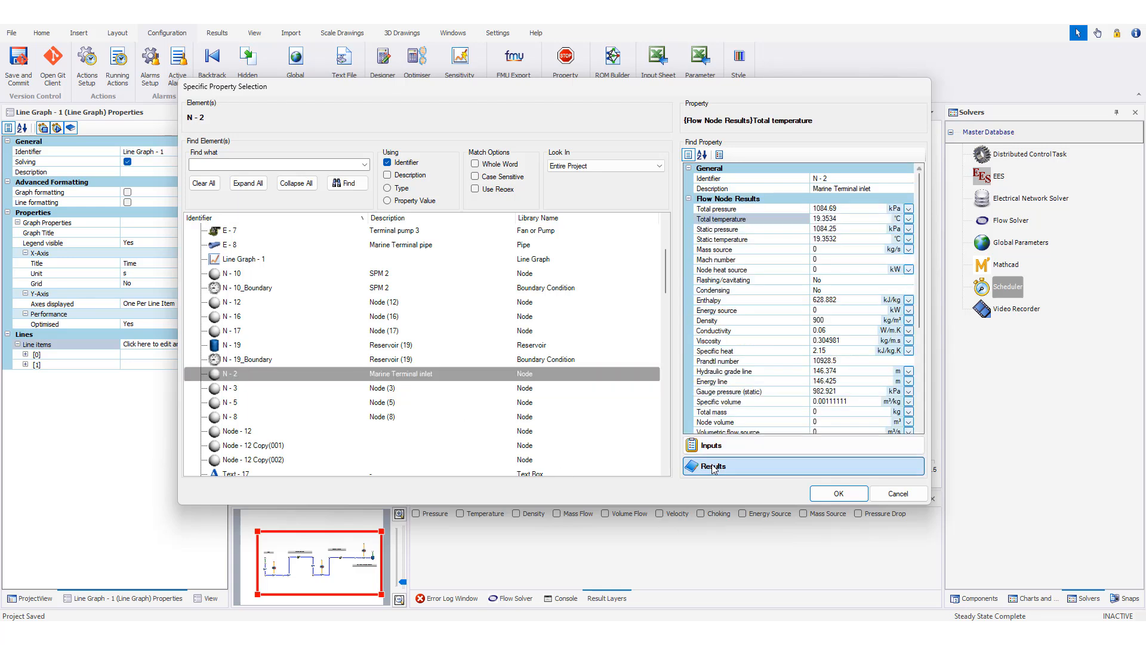
pyautogui.click(745, 221)
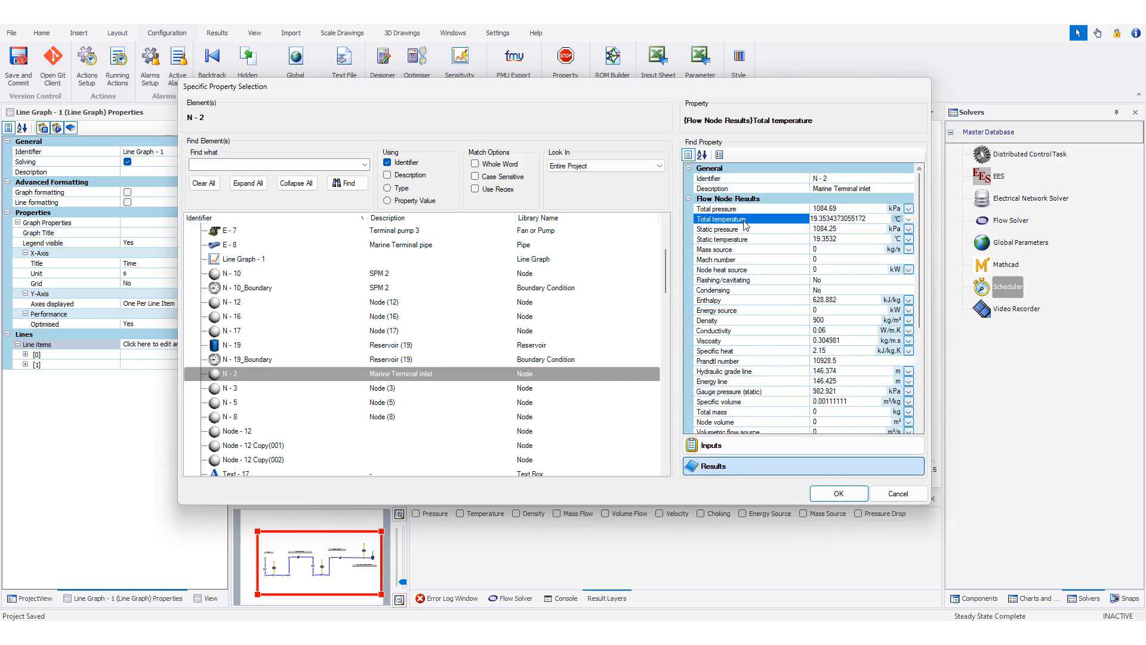
pyautogui.click(838, 494)
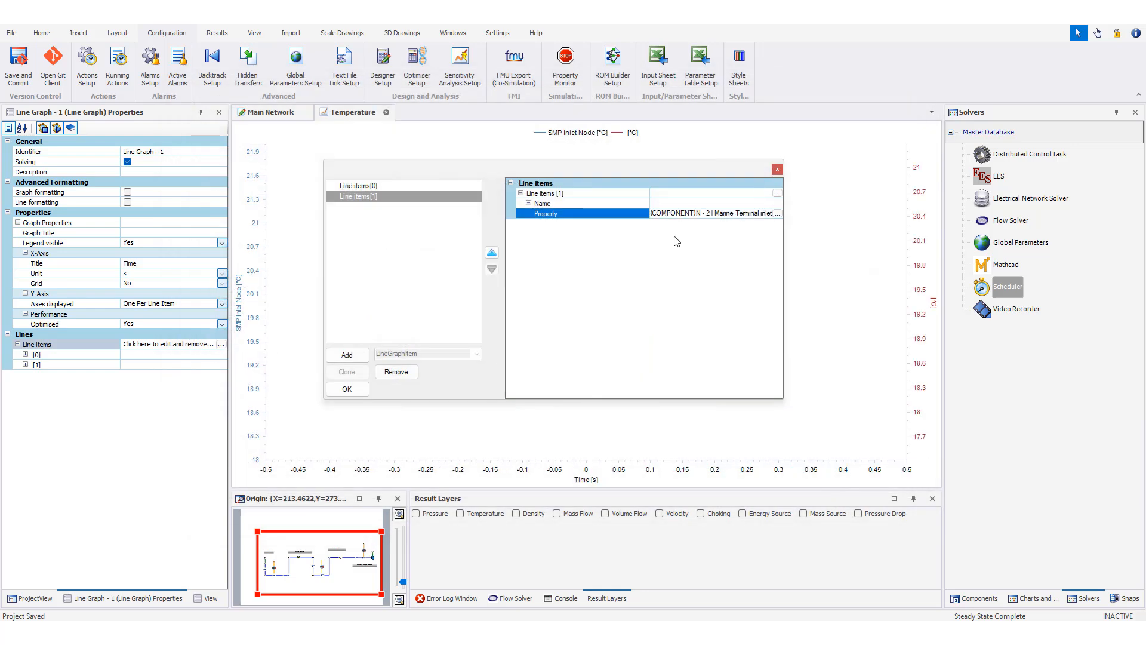
# Step: Name the second line item "Terminal Inlet Node"
pyautogui.click(667, 204)
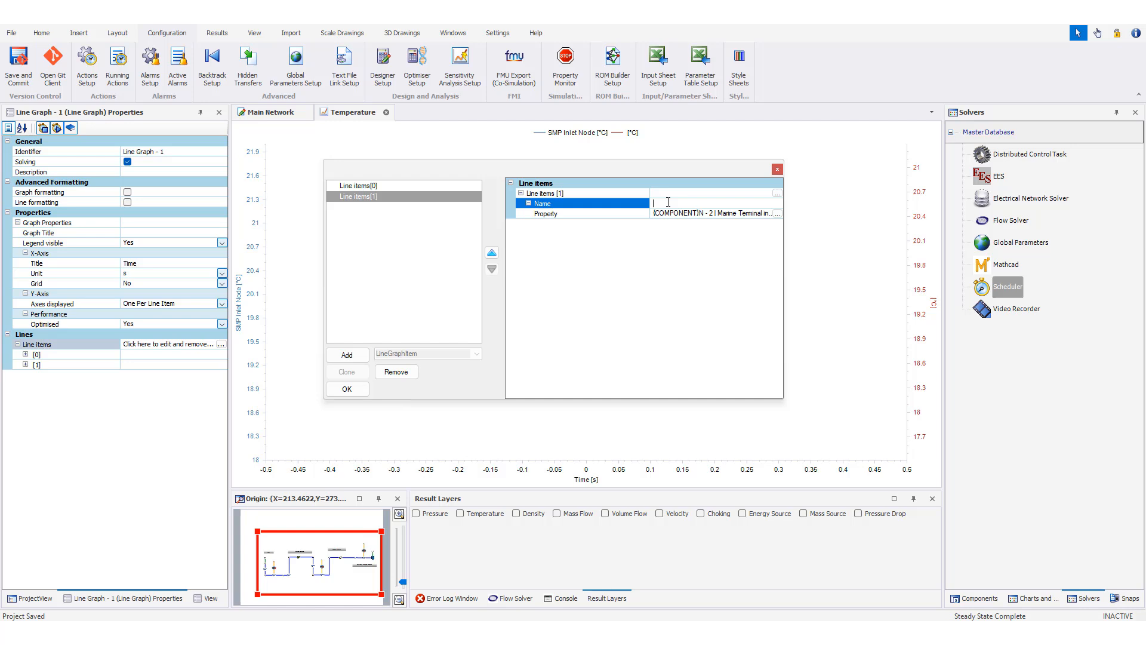
pyautogui.write('Terminal Inlet Node')
pyautogui.click(430, 249)
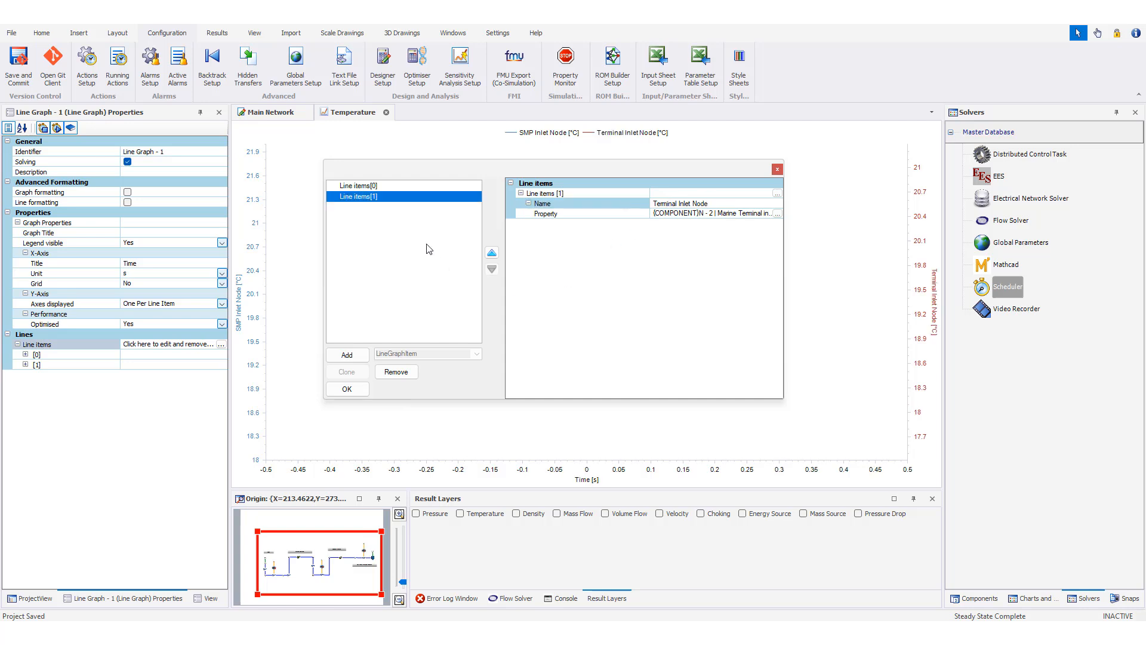
# Step: Add a third line item and link it to the Static temperature result of reservoir N - 19
pyautogui.click(343, 357)
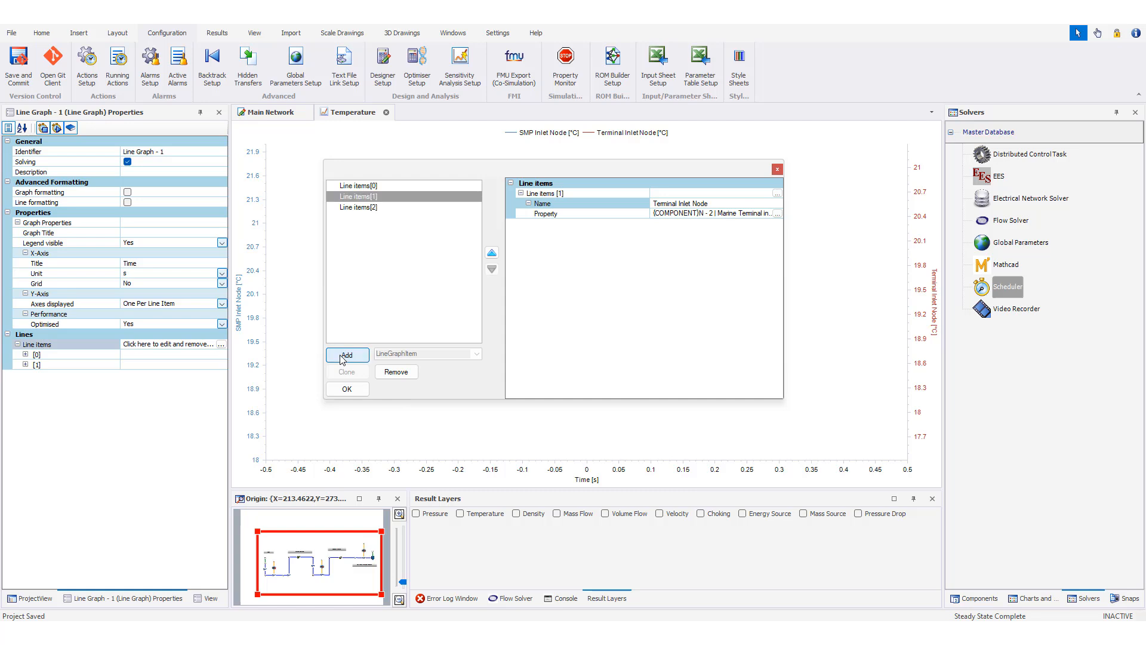
pyautogui.click(374, 209)
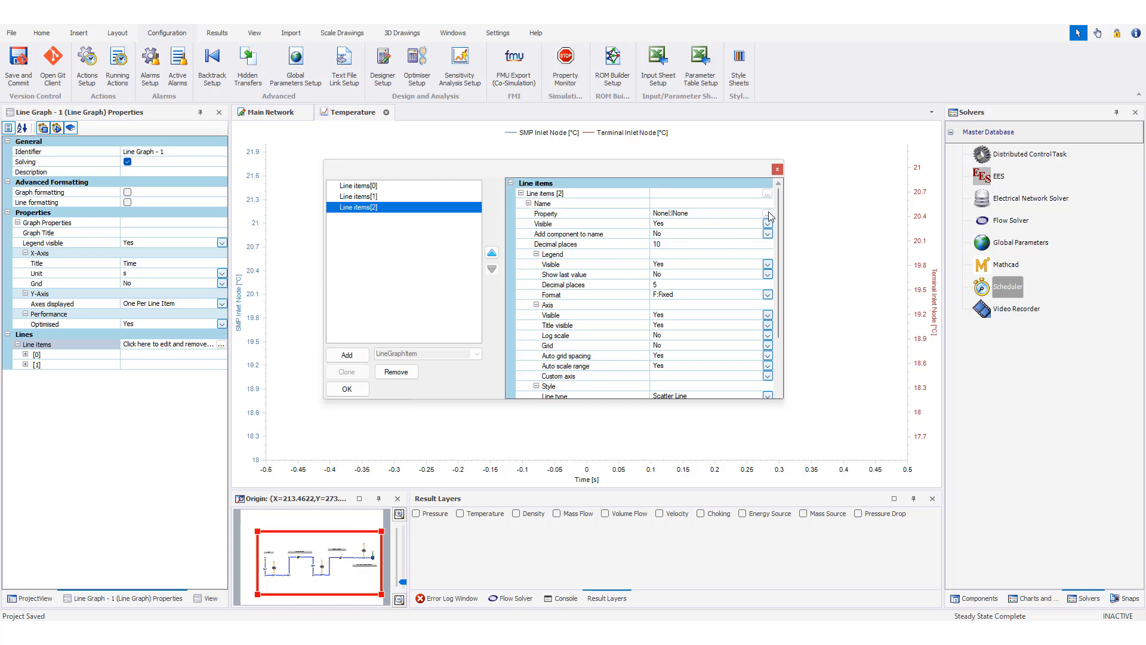
pyautogui.click(601, 214)
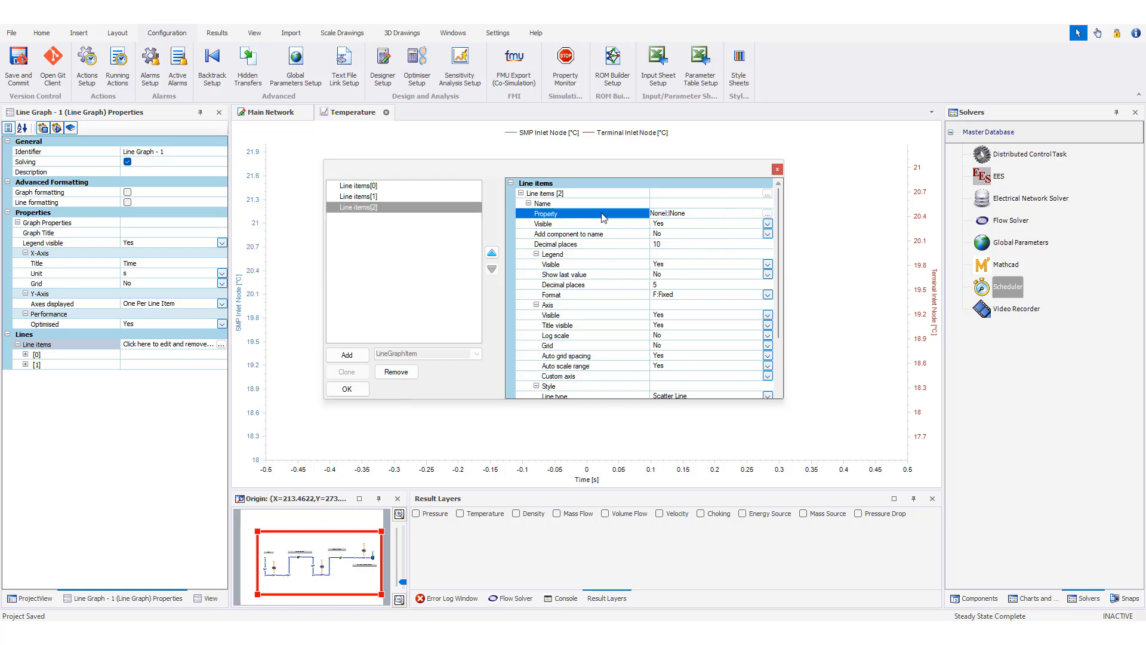
pyautogui.click(767, 214)
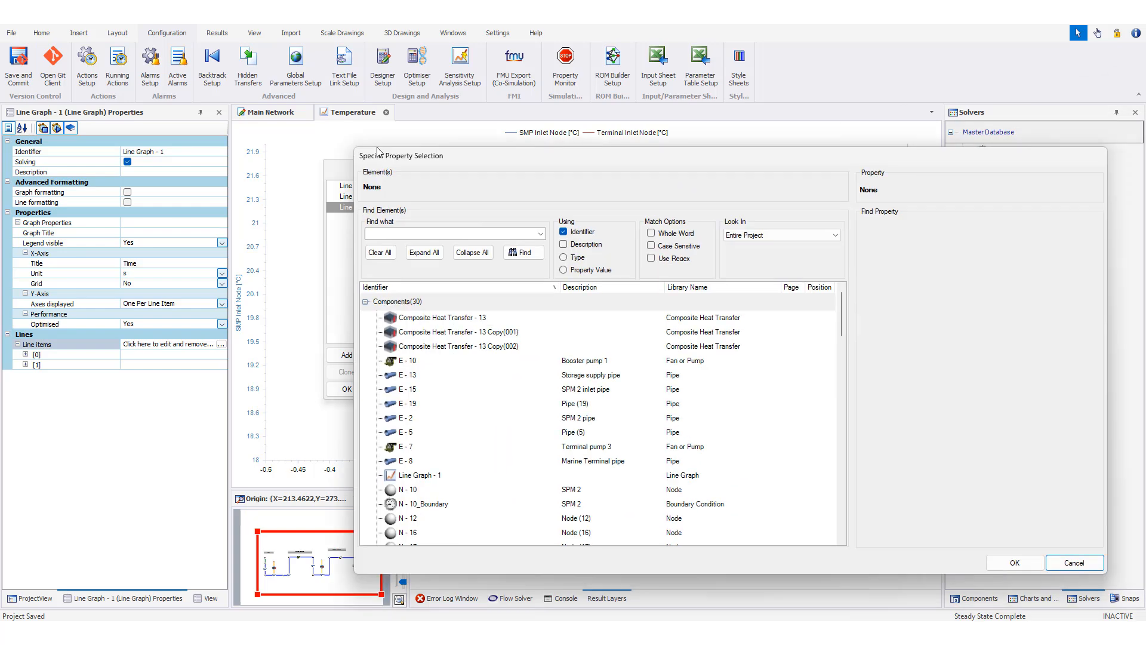
pyautogui.scroll(-5, 529, 372)
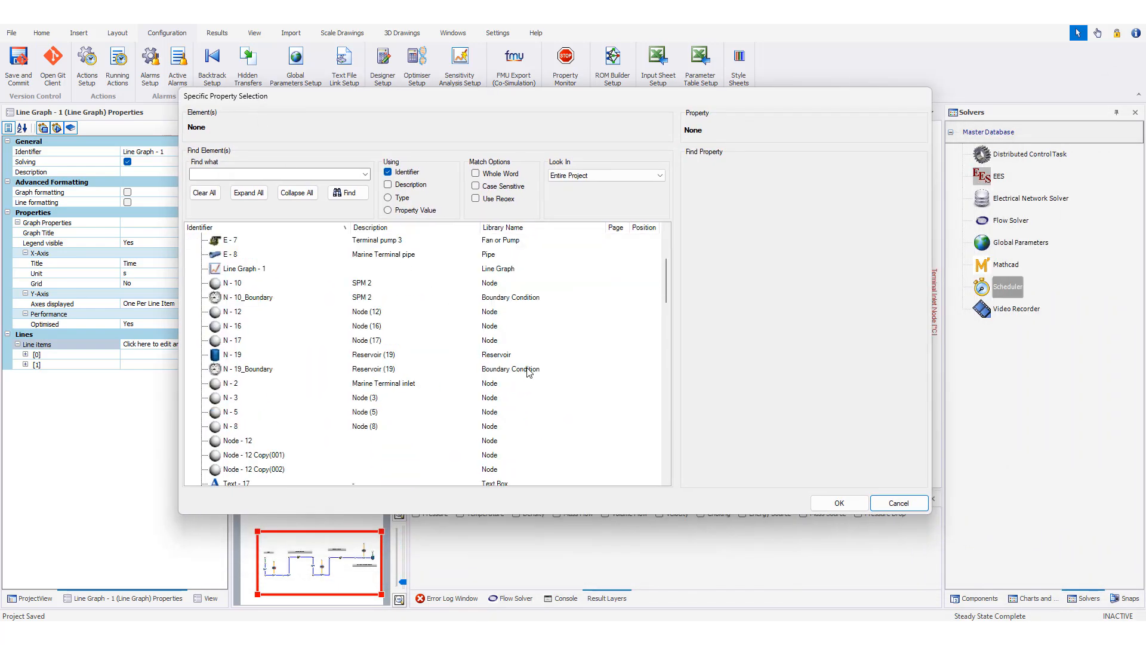
pyautogui.click(231, 356)
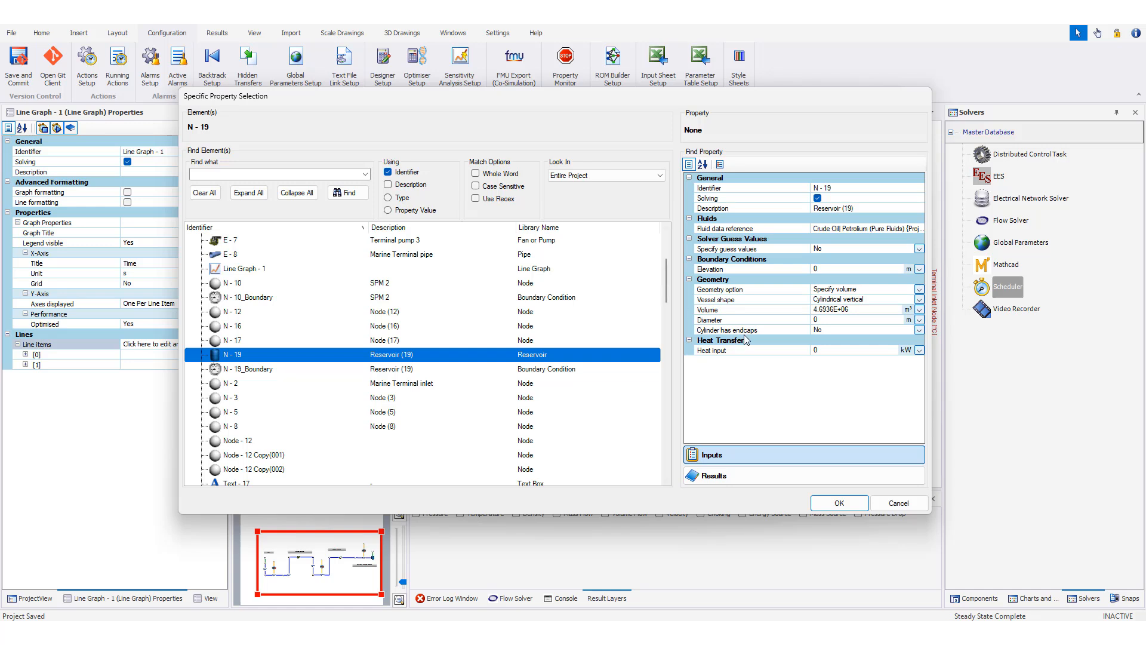
pyautogui.click(714, 476)
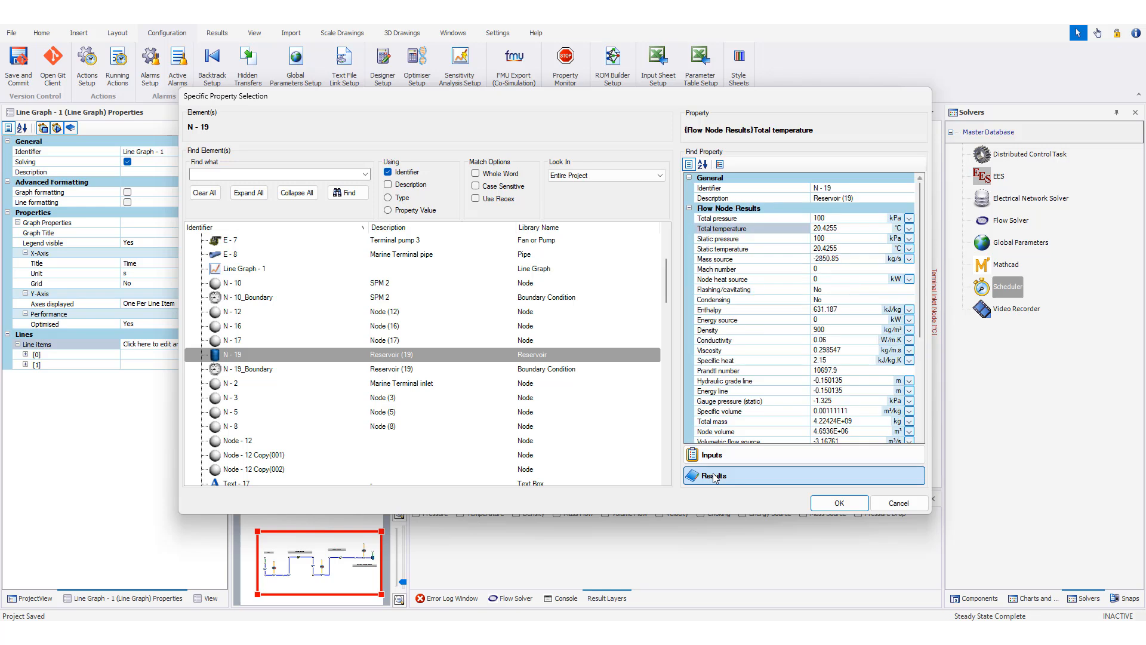
pyautogui.click(723, 253)
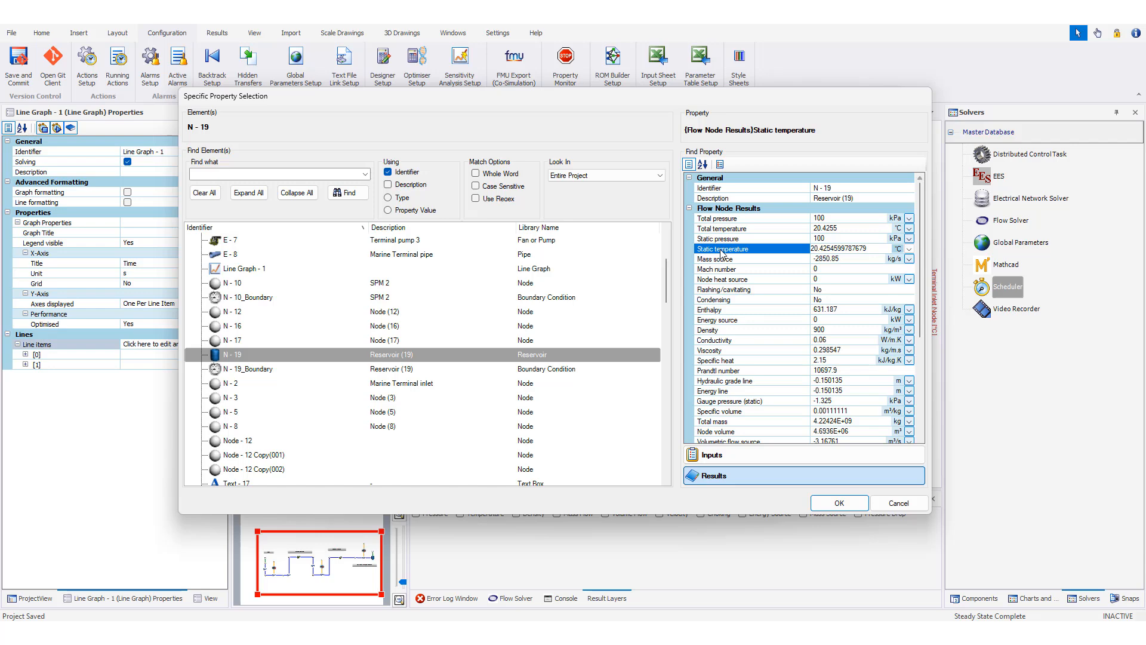
pyautogui.click(840, 503)
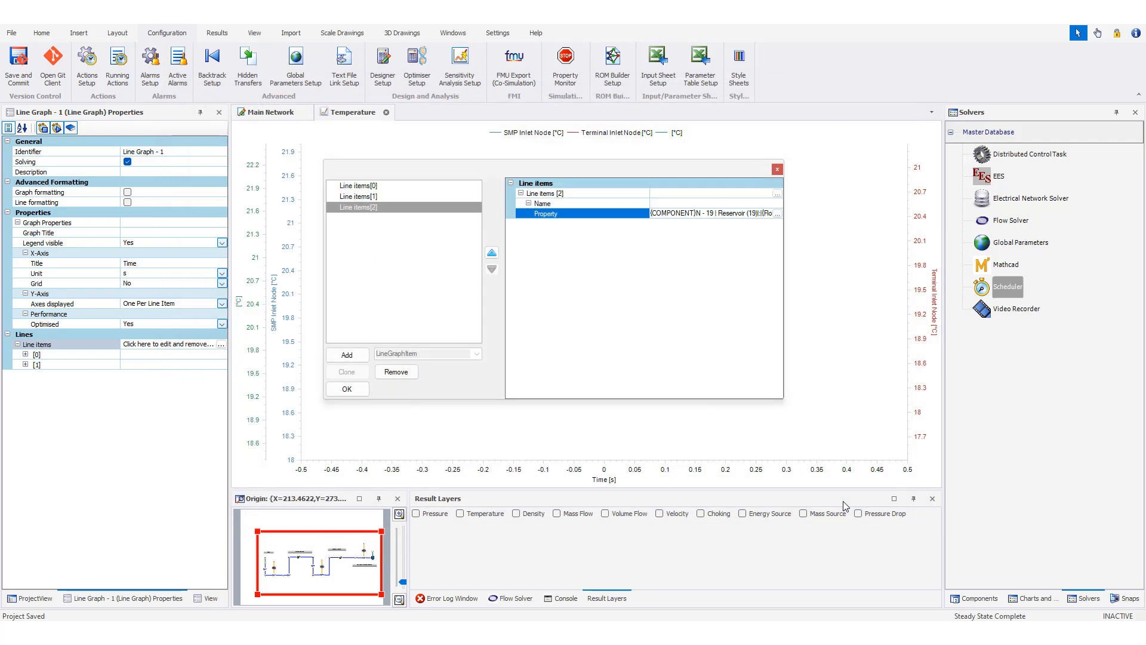
# Step: Name the third line item "Reservoir" and accept the line items
pyautogui.click(667, 203)
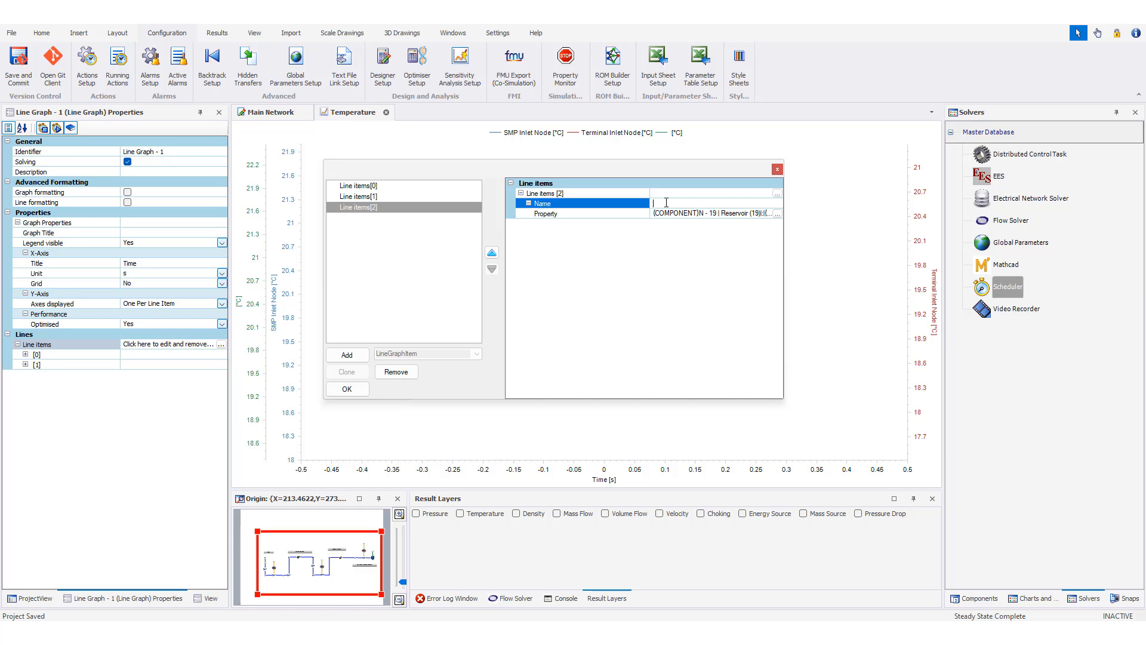
pyautogui.write('Reservoir')
pyautogui.press('Return')
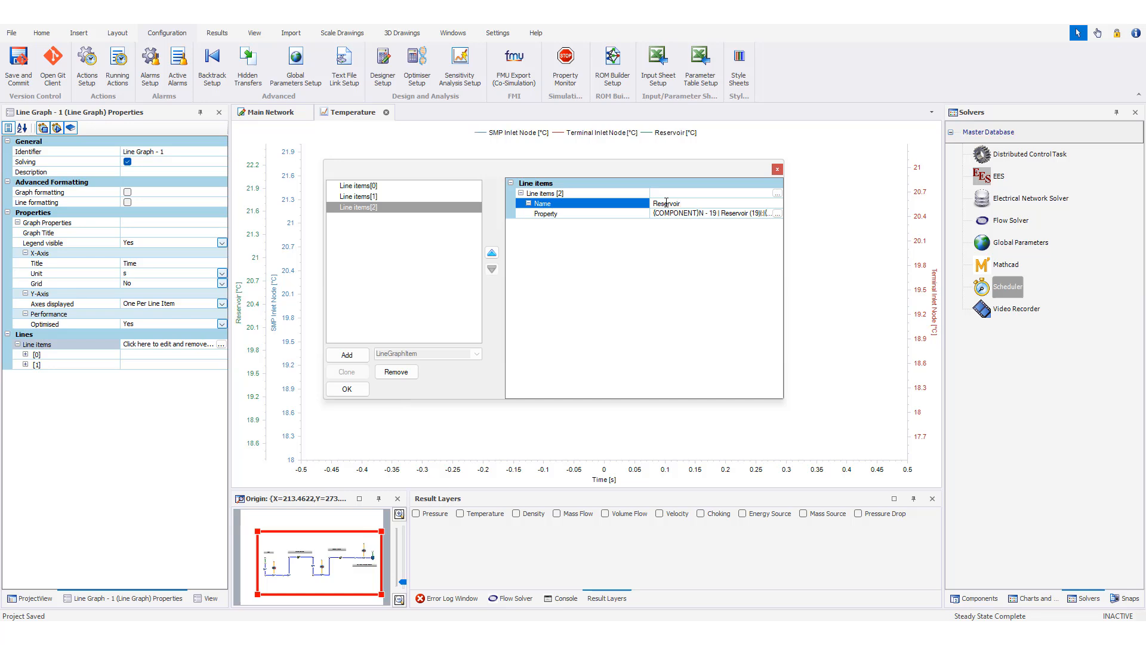
pyautogui.click(347, 389)
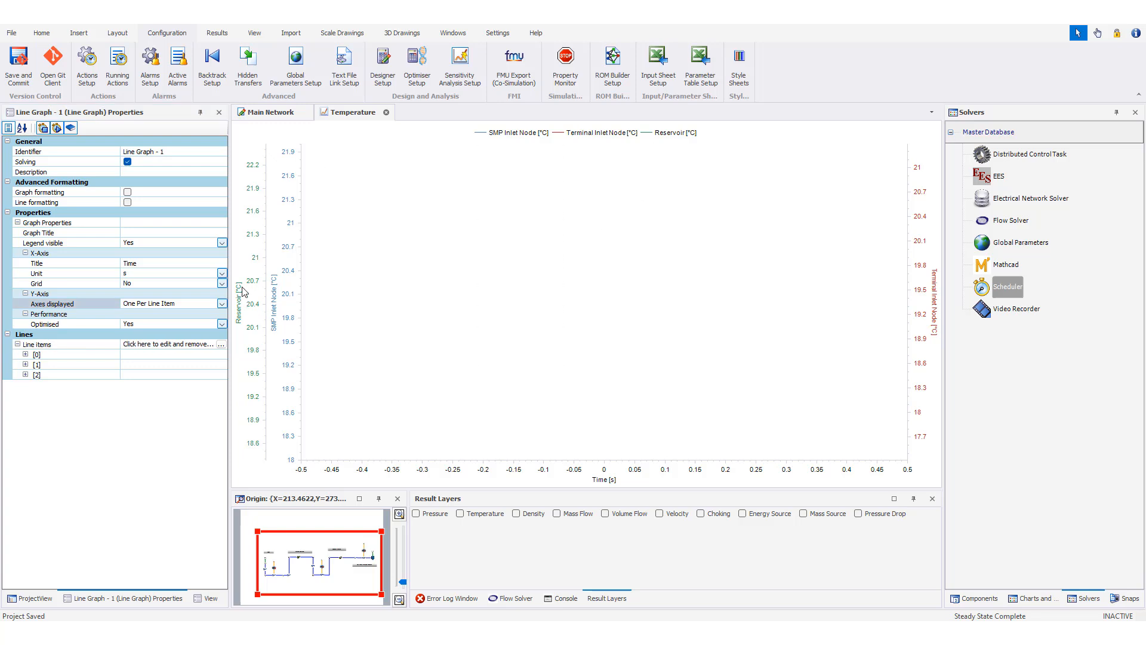
# Step: Enable graph formatting for the line graph and set its displayed Y-axes to One
pyautogui.click(127, 192)
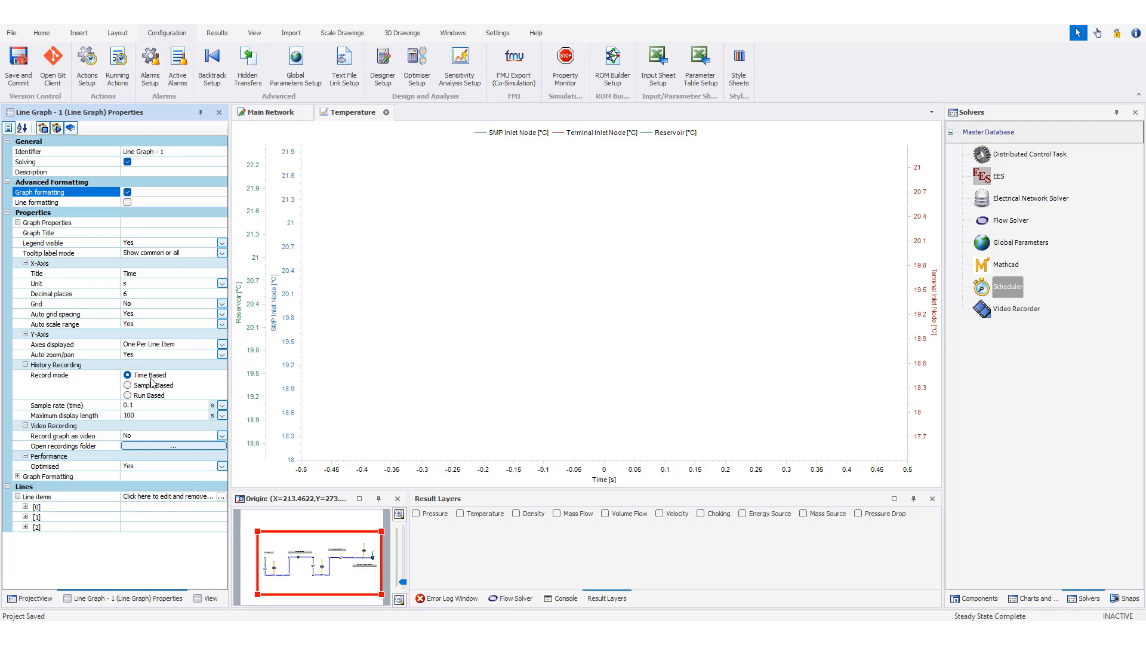
pyautogui.click(221, 345)
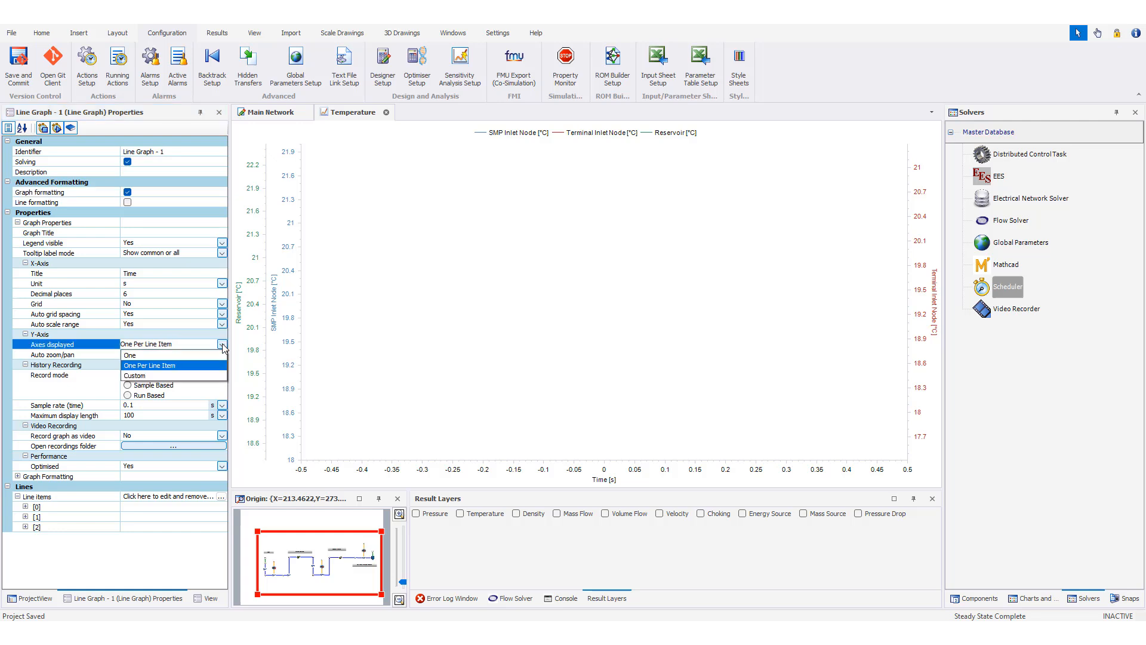
pyautogui.click(206, 356)
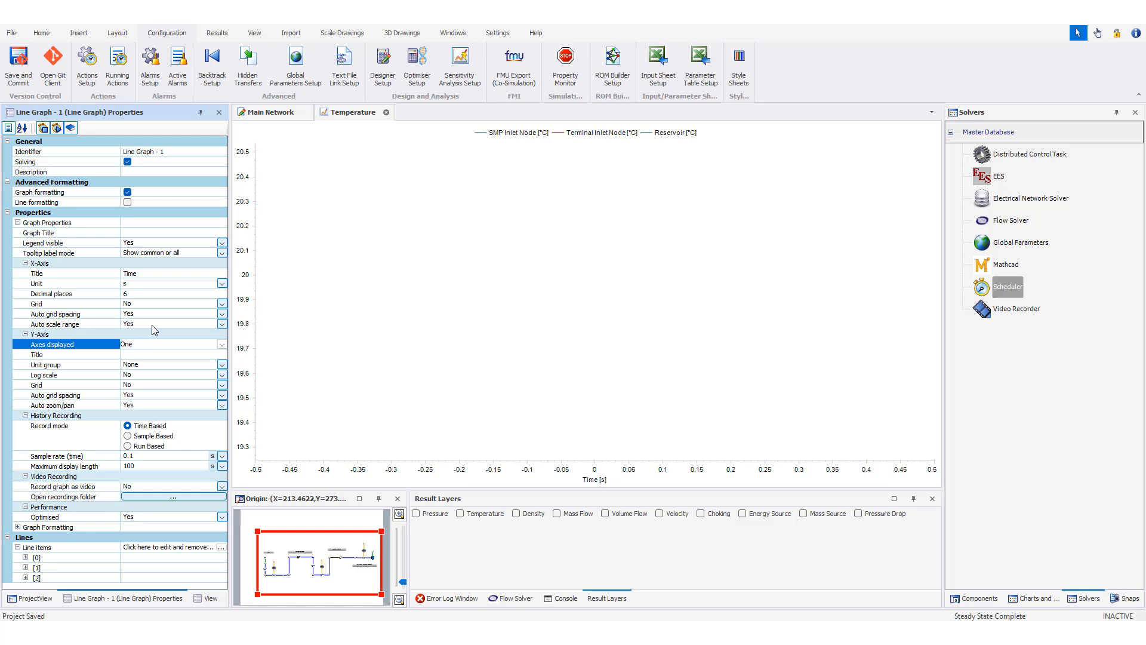
# Step: Title the line graph's Y-axis "Temperature [C]" and set its unit group to Temperature
pyautogui.click(147, 352)
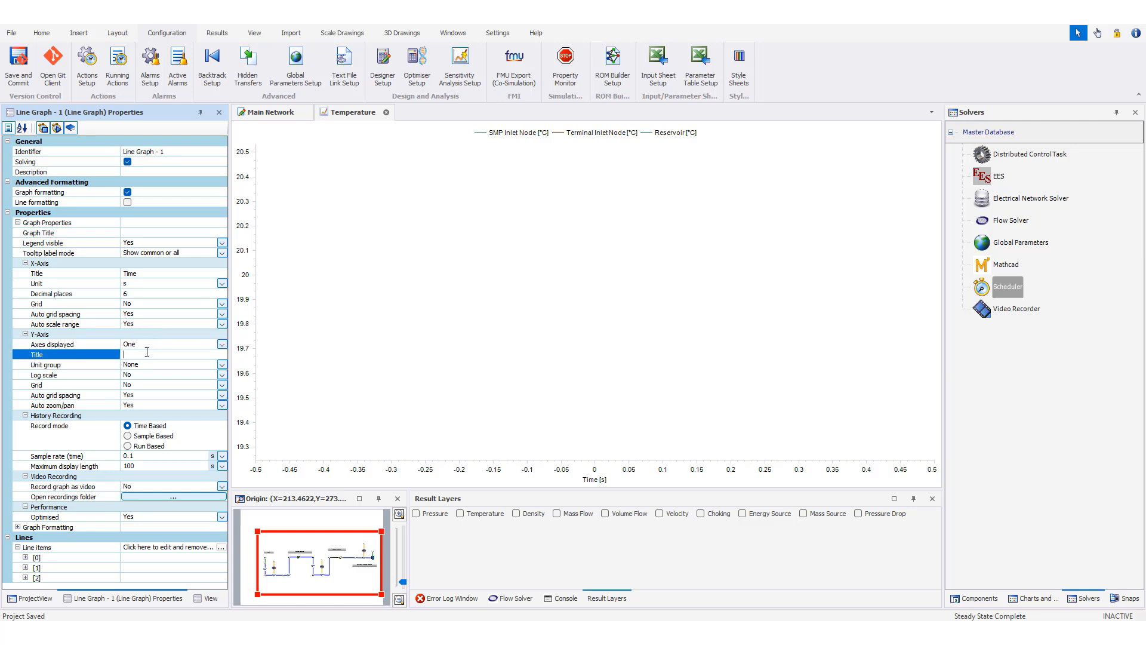
pyautogui.write('Temperature [C')
pyautogui.click(221, 364)
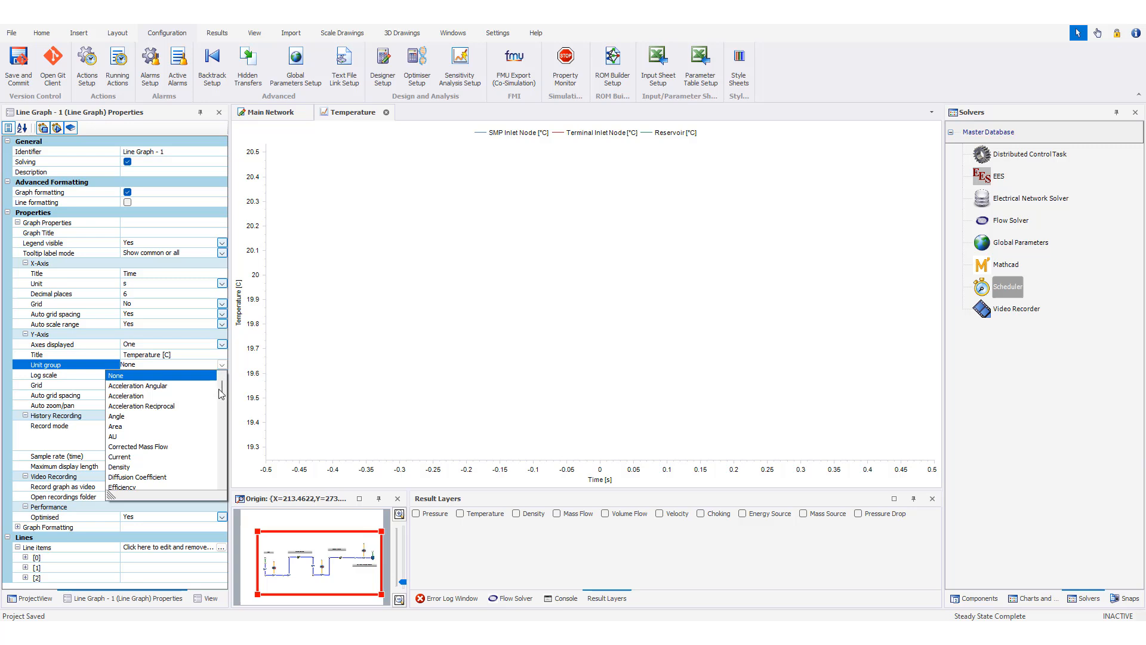
pyautogui.moveTo(221, 393); pyautogui.dragTo(213, 467)
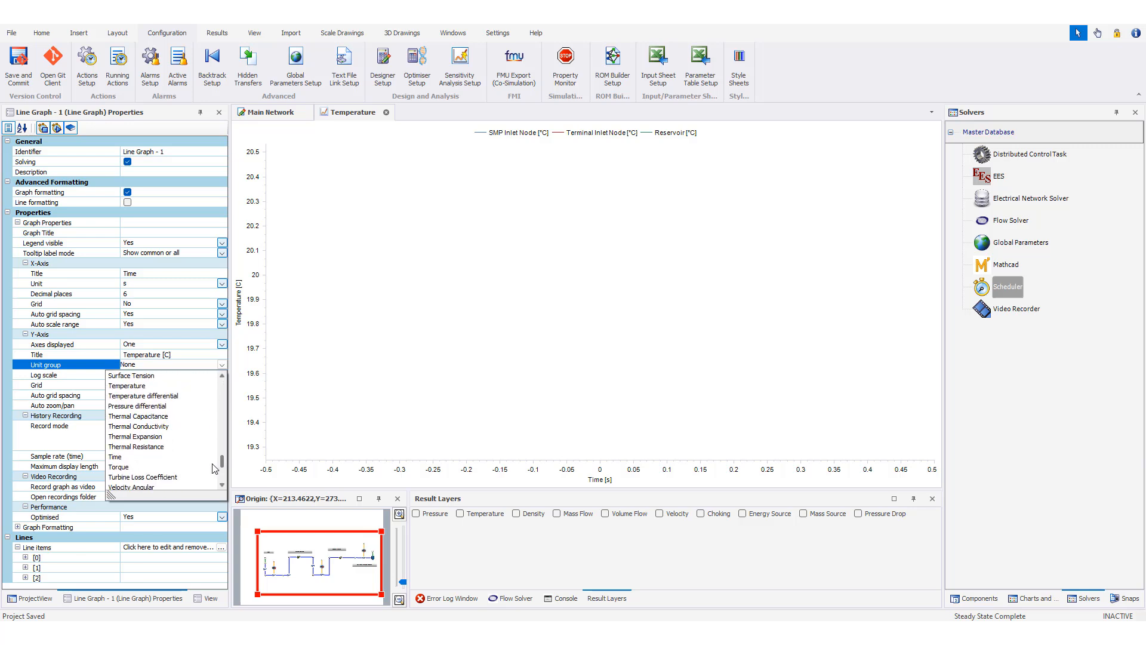
pyautogui.click(132, 387)
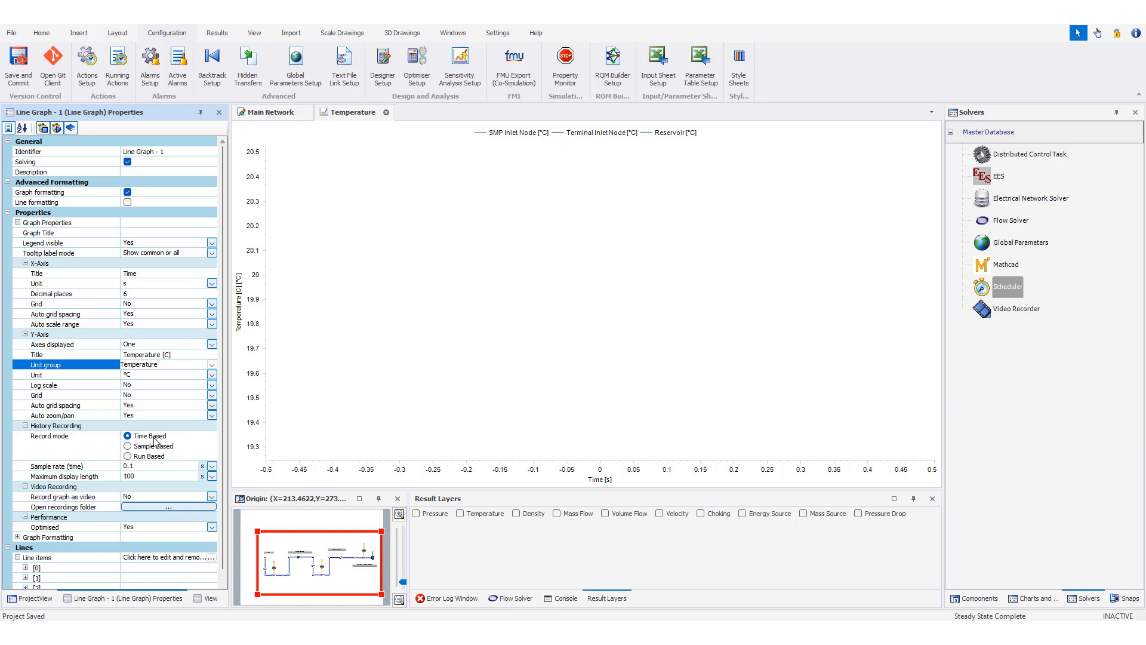
# Step: Set the line graph's maximum display length to 25000 s and save the project
pyautogui.click(144, 475)
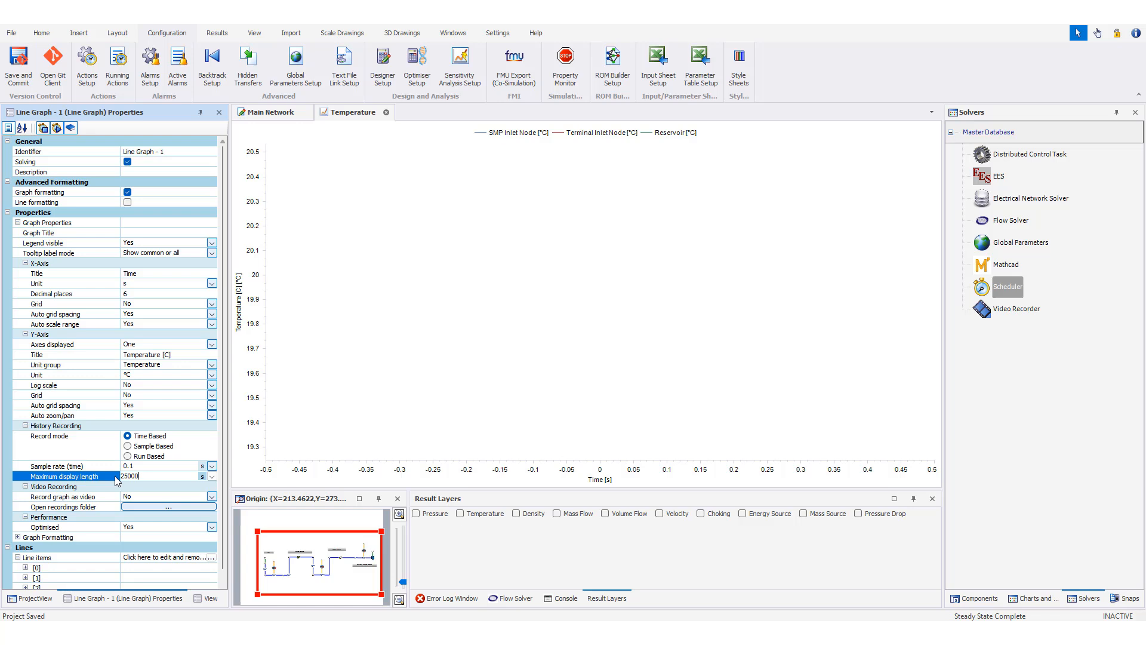
pyautogui.click(26, 451)
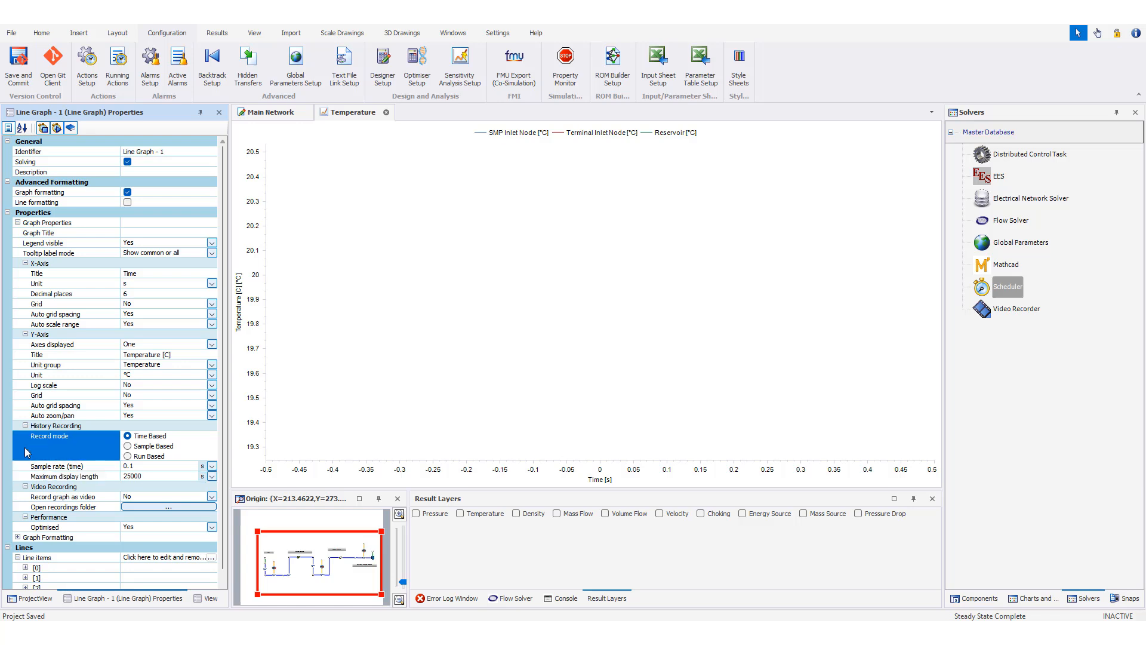
pyautogui.click(235, 415)
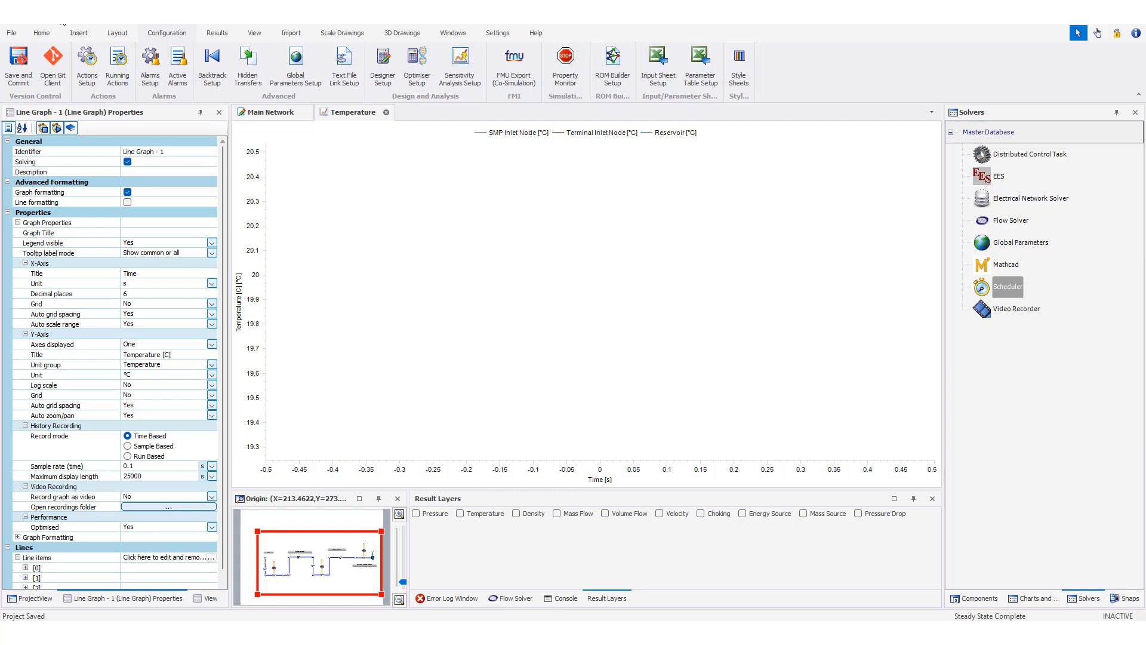
pyautogui.hotkey('ctrl', 's')
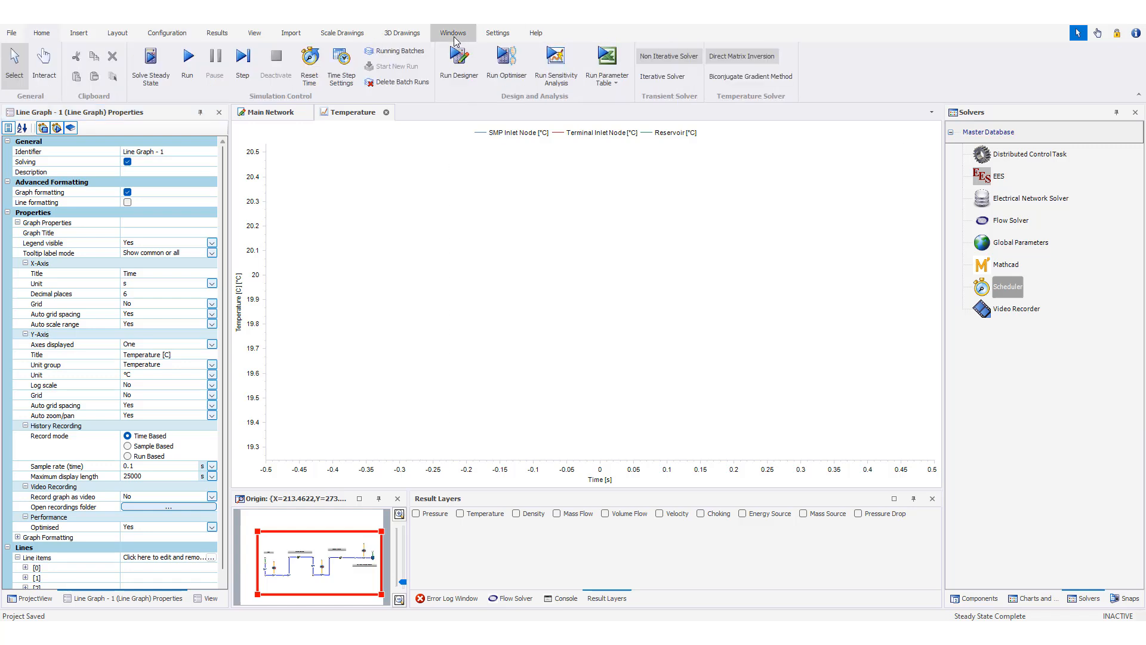
# Step: Load the saved snap SPM1-60C from the project's snaps
pyautogui.click(454, 33)
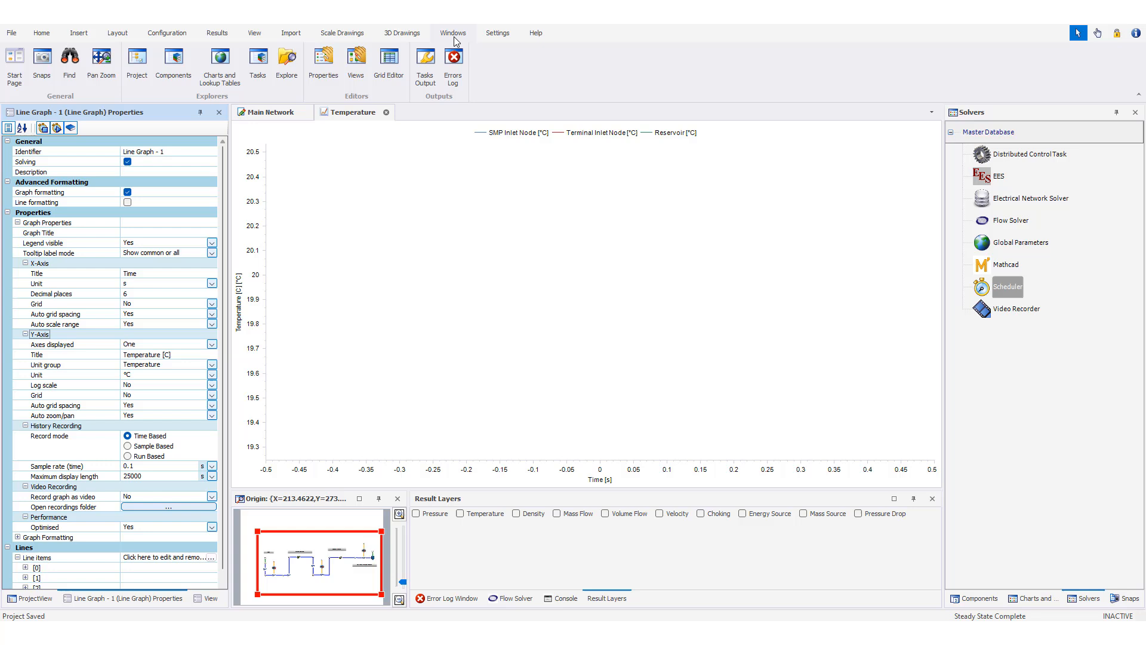
pyautogui.click(47, 67)
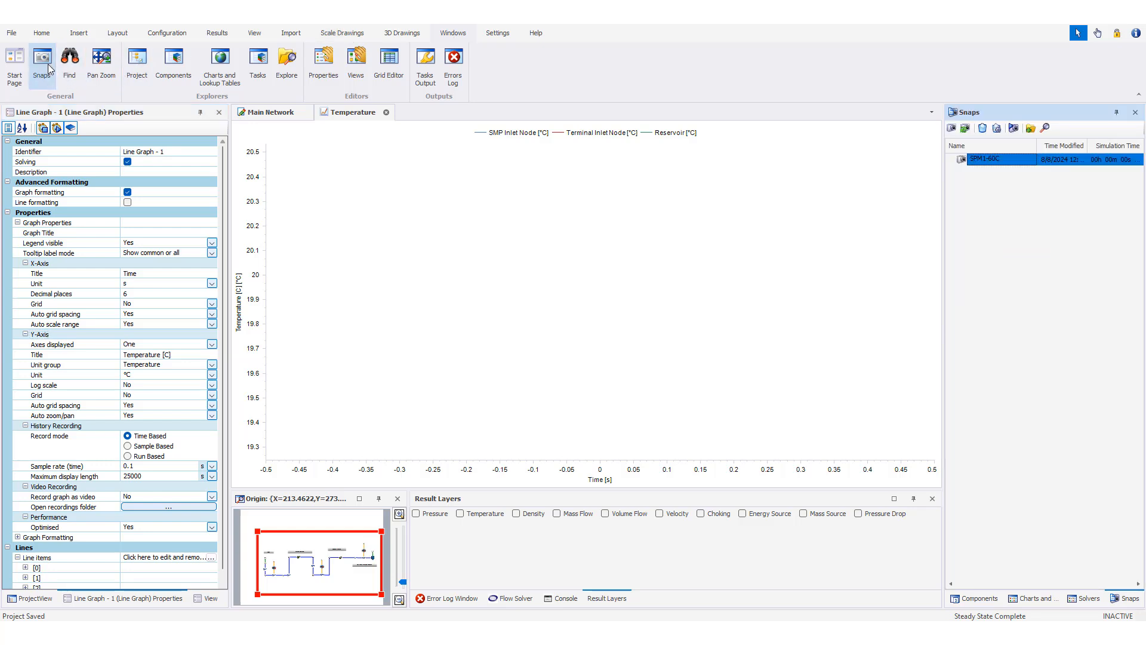
pyautogui.rightClick(983, 190)
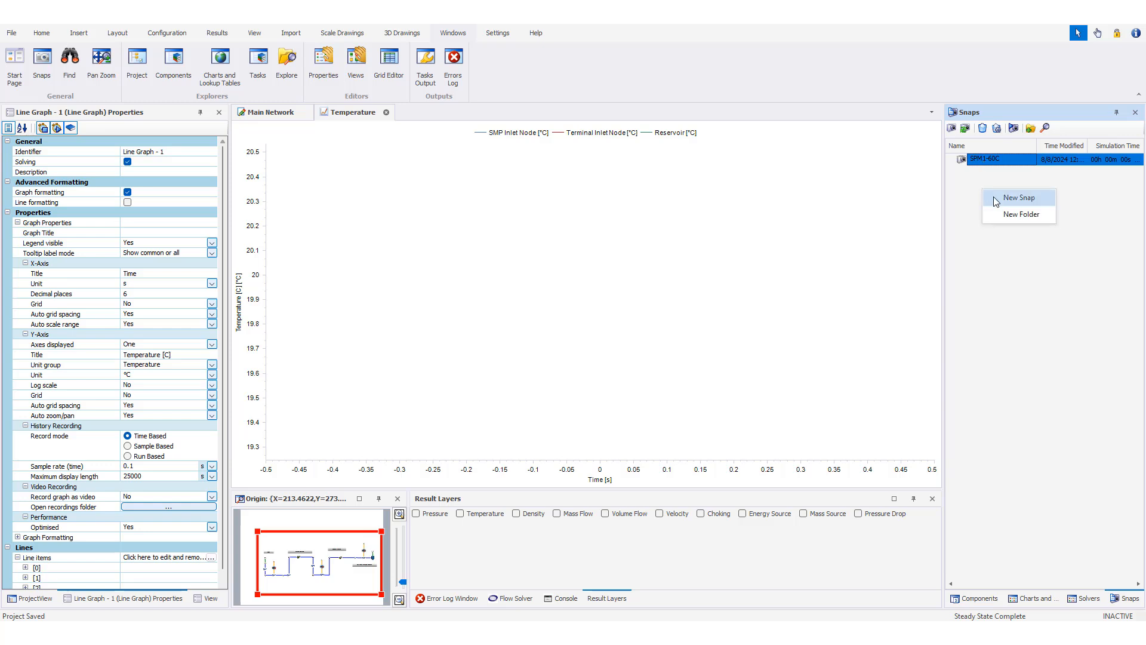
pyautogui.click(983, 178)
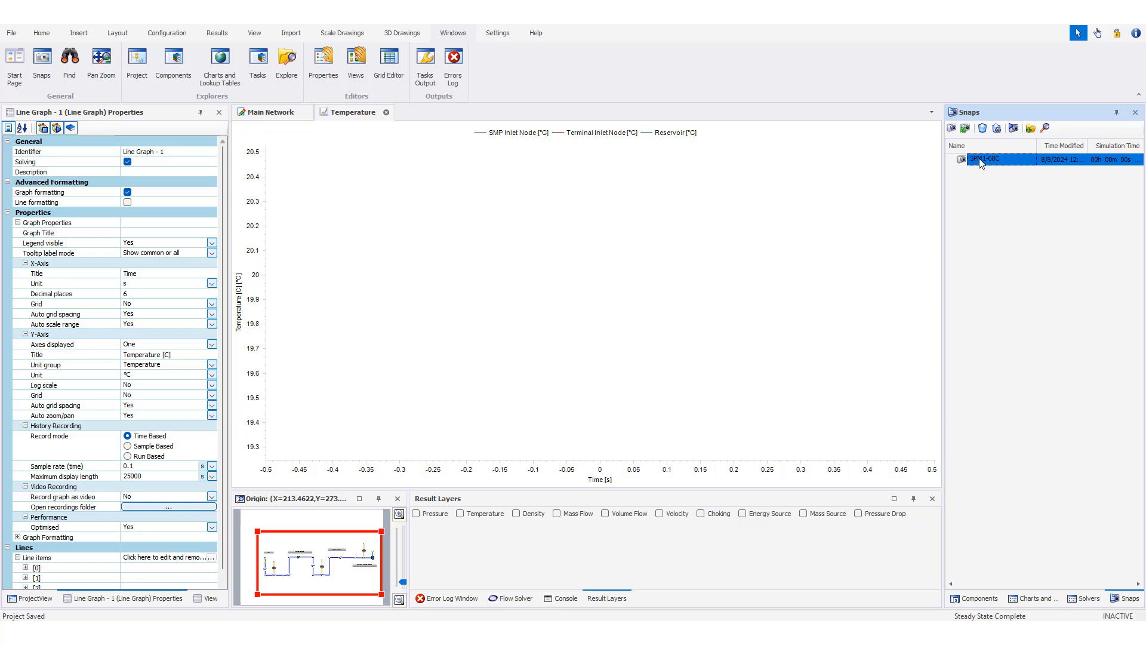
pyautogui.rightClick(981, 164)
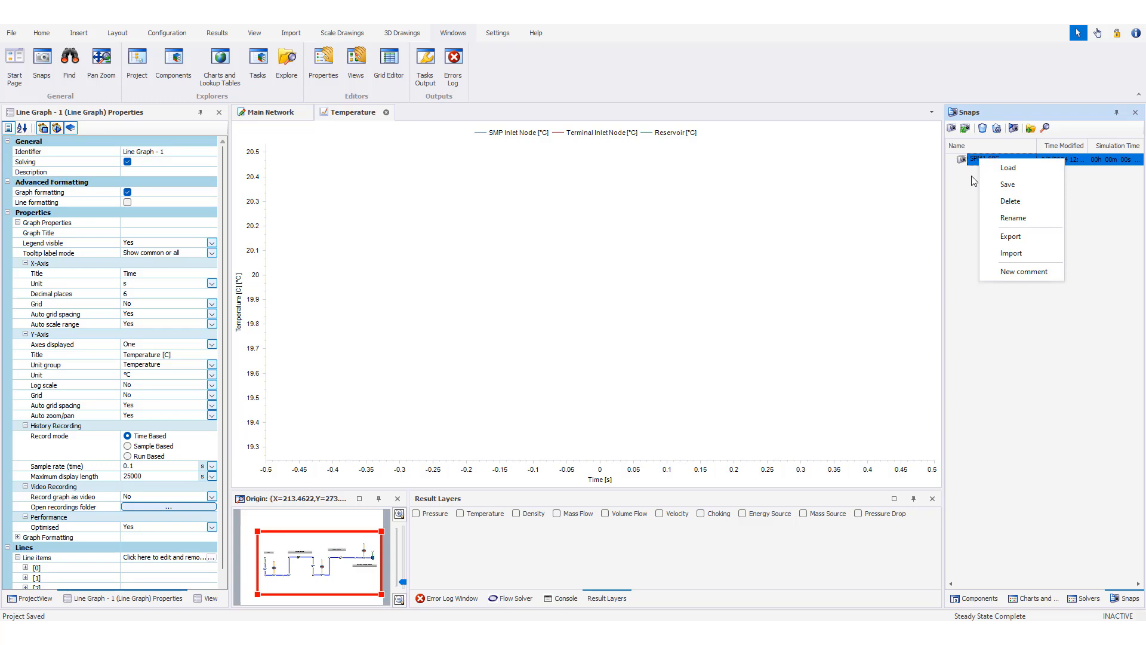
pyautogui.click(1004, 169)
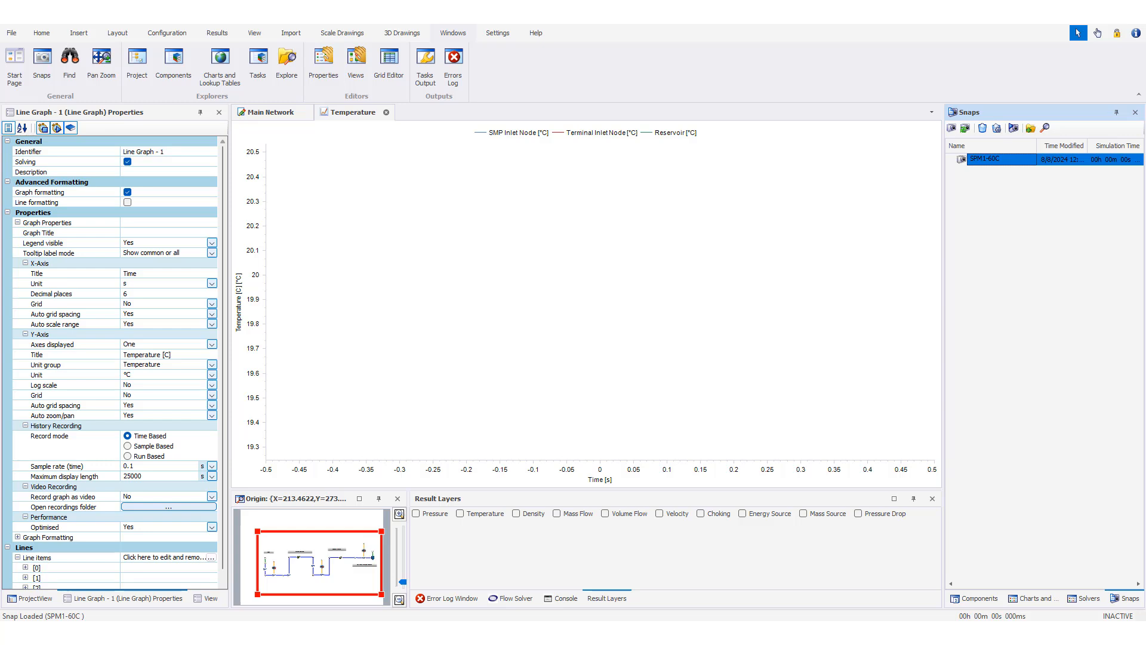
# Step: Solve the steady state and check the Temperature result layer on the main network before turning it off
pyautogui.click(43, 34)
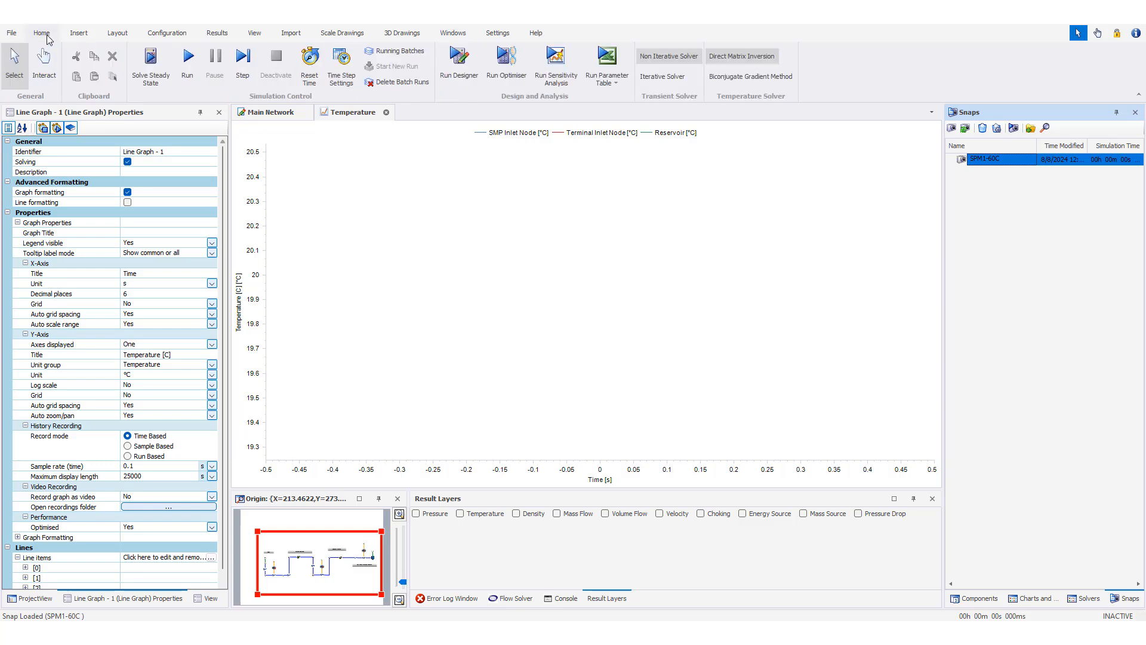
pyautogui.click(155, 82)
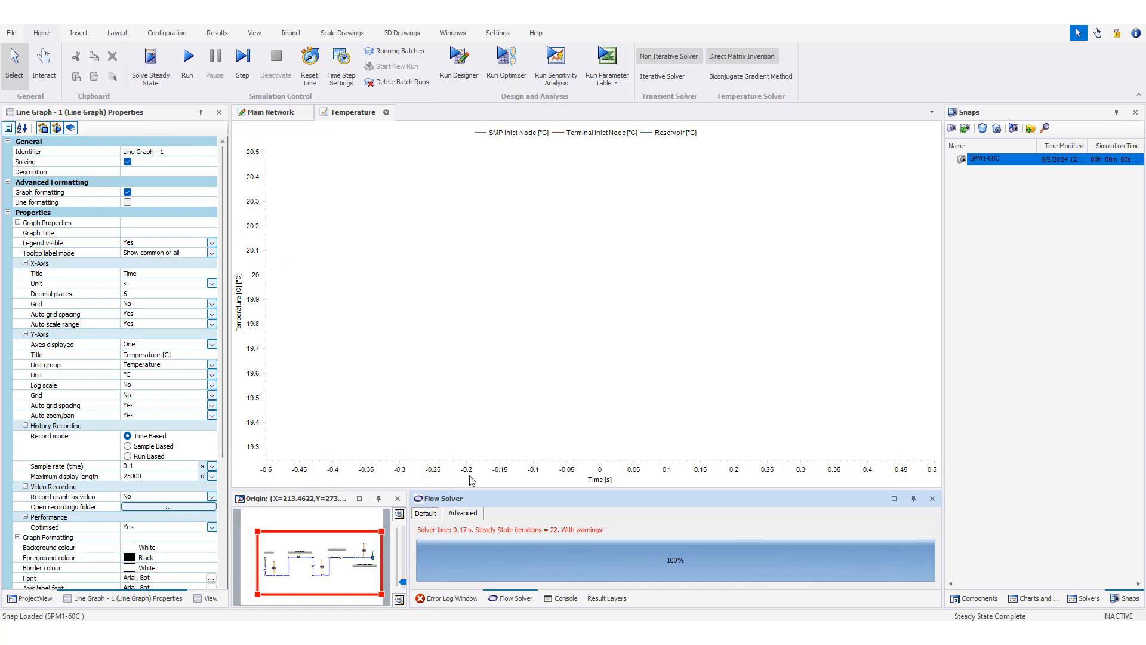
pyautogui.click(594, 597)
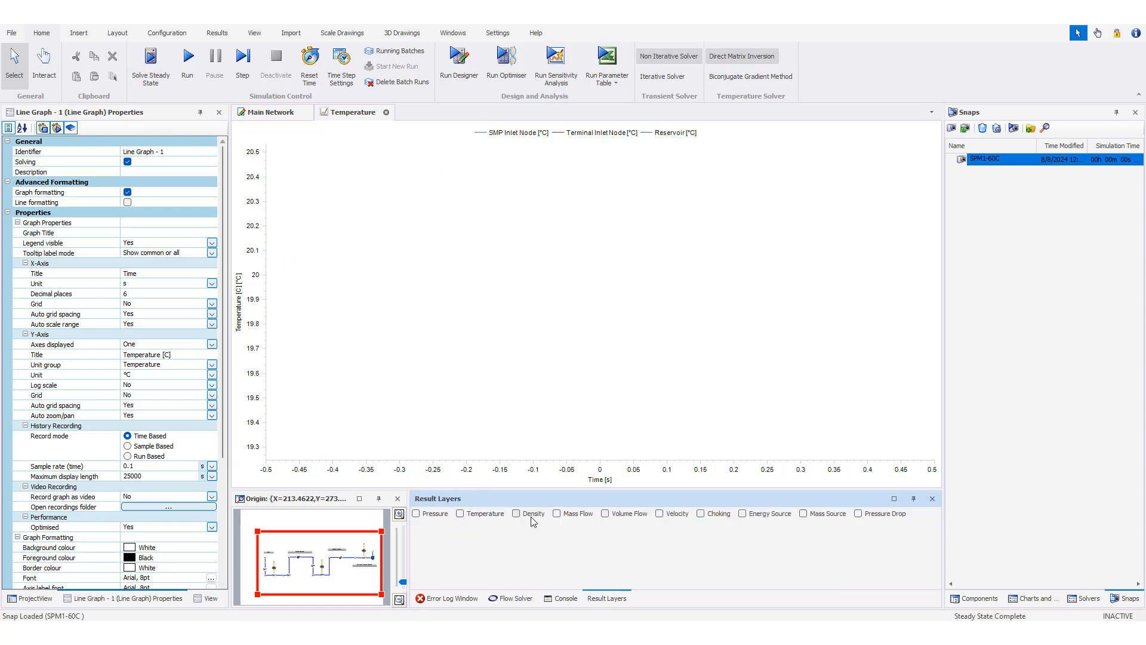
pyautogui.click(461, 515)
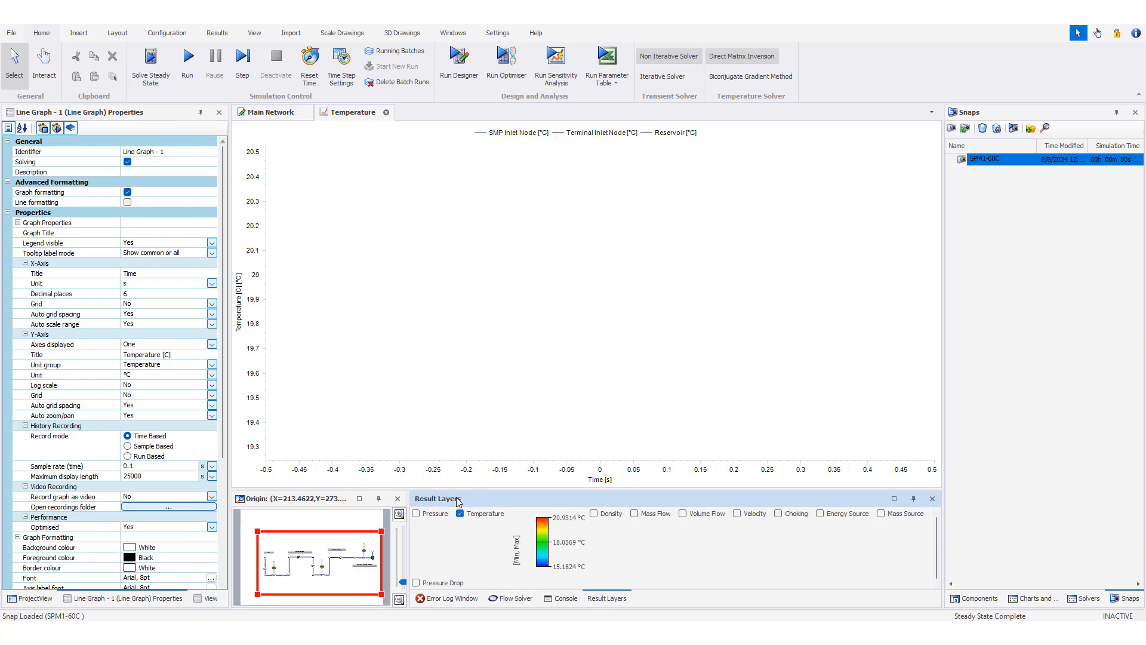
pyautogui.click(270, 112)
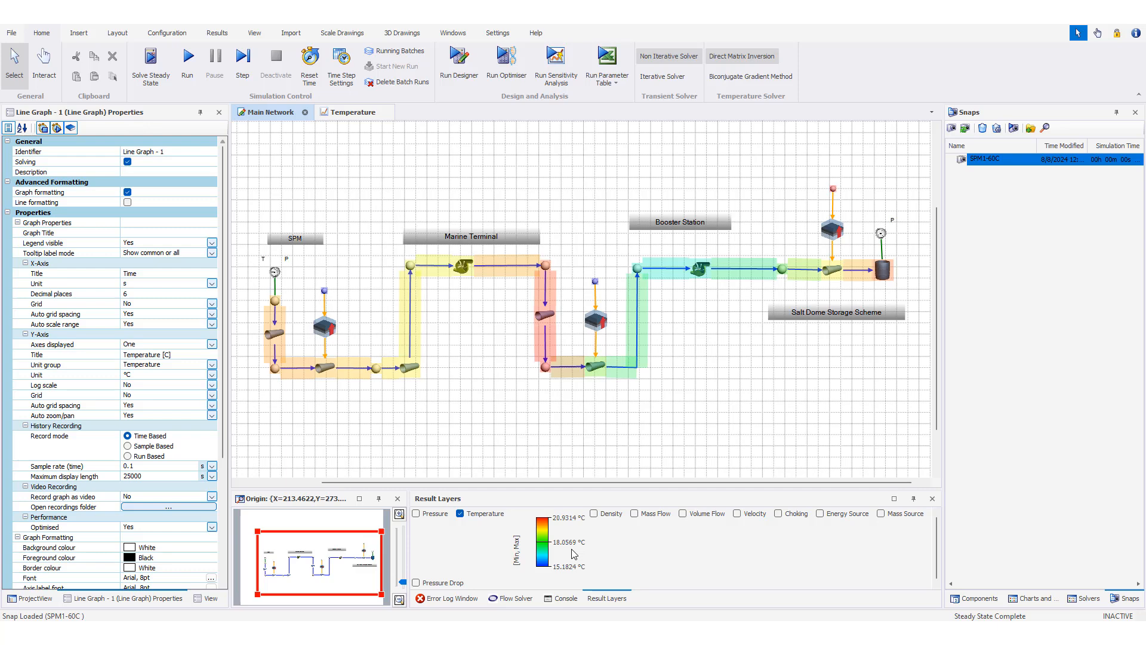
pyautogui.click(460, 514)
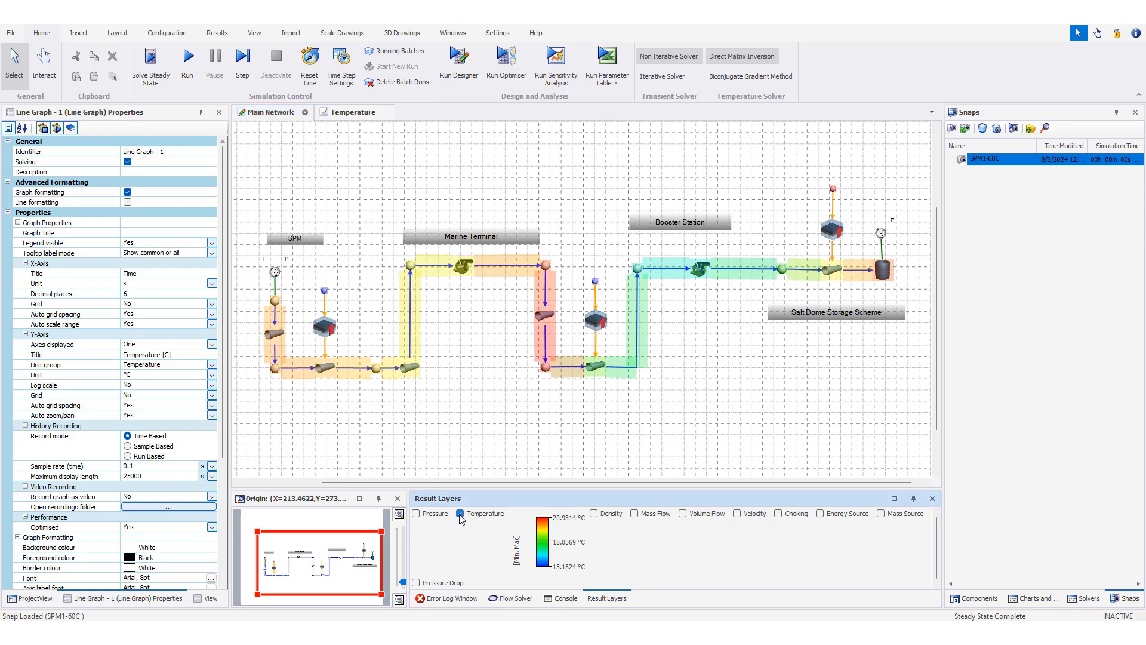
# Step: Run the transient simulation and inspect the point values on the Temperature line graph
pyautogui.click(560, 599)
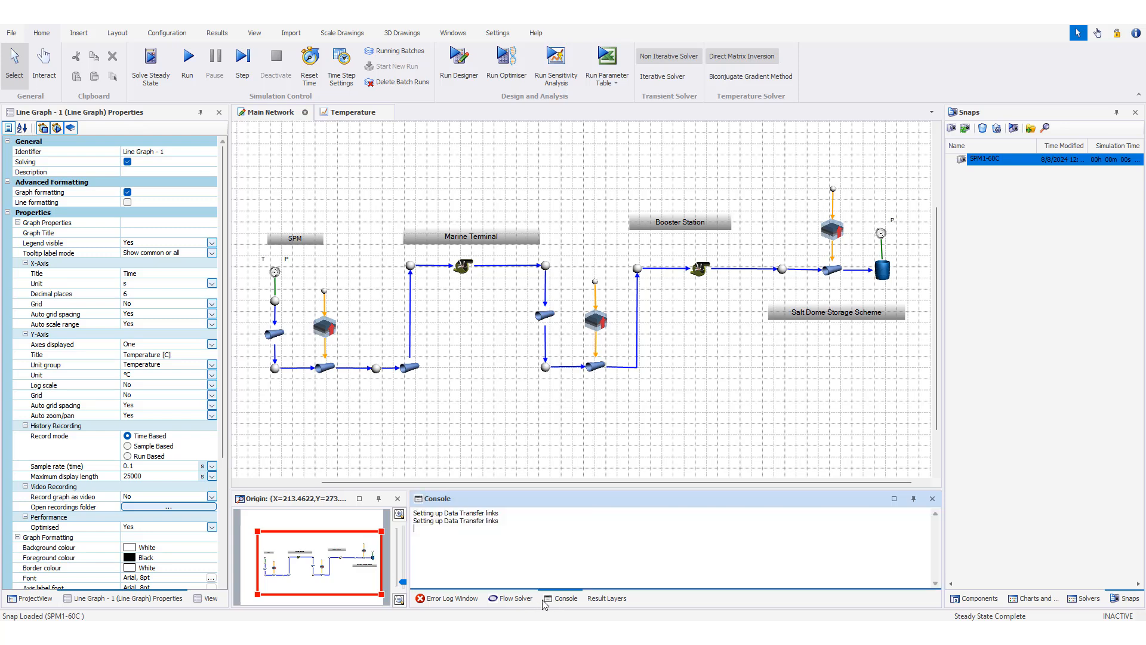
pyautogui.click(518, 599)
pyautogui.click(595, 599)
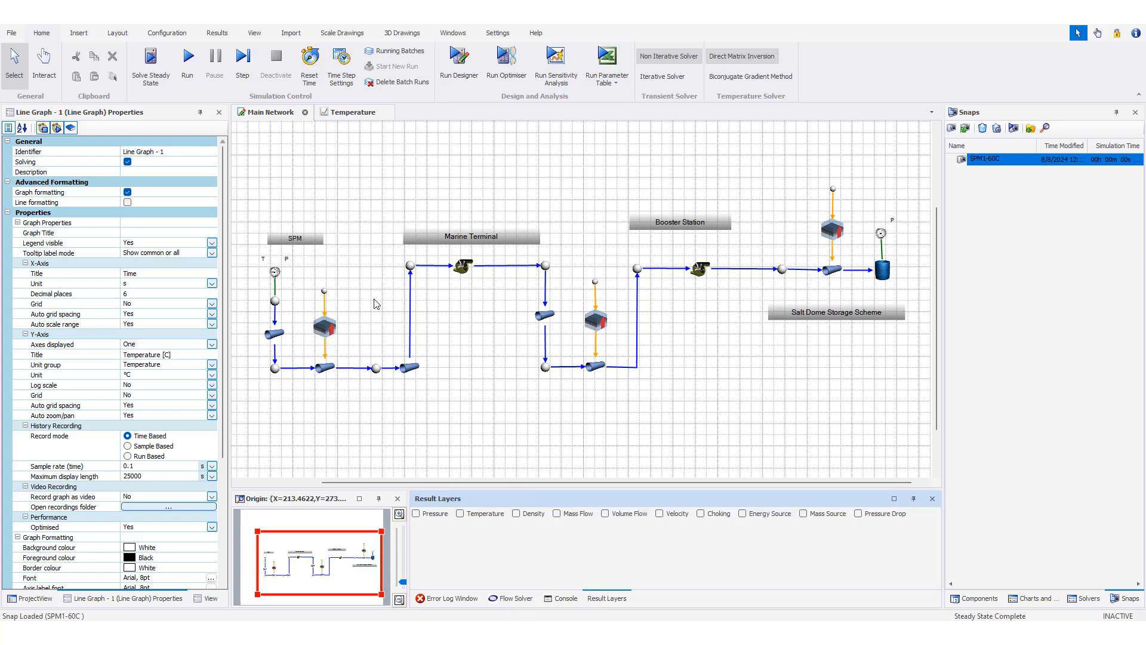
pyautogui.click(189, 66)
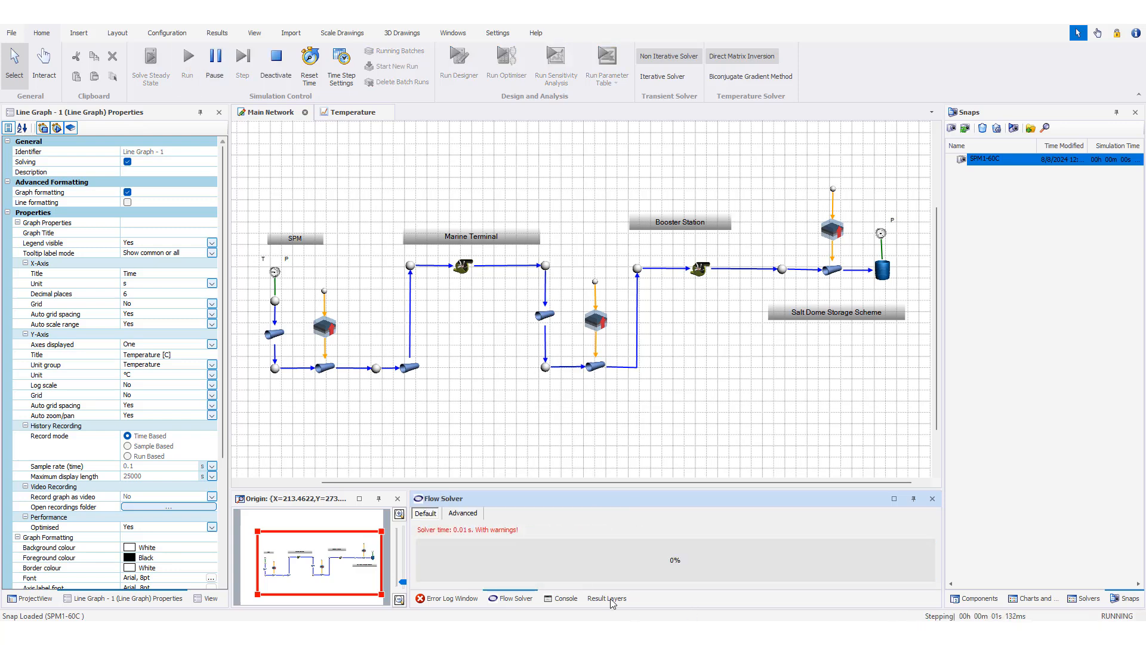
pyautogui.click(354, 116)
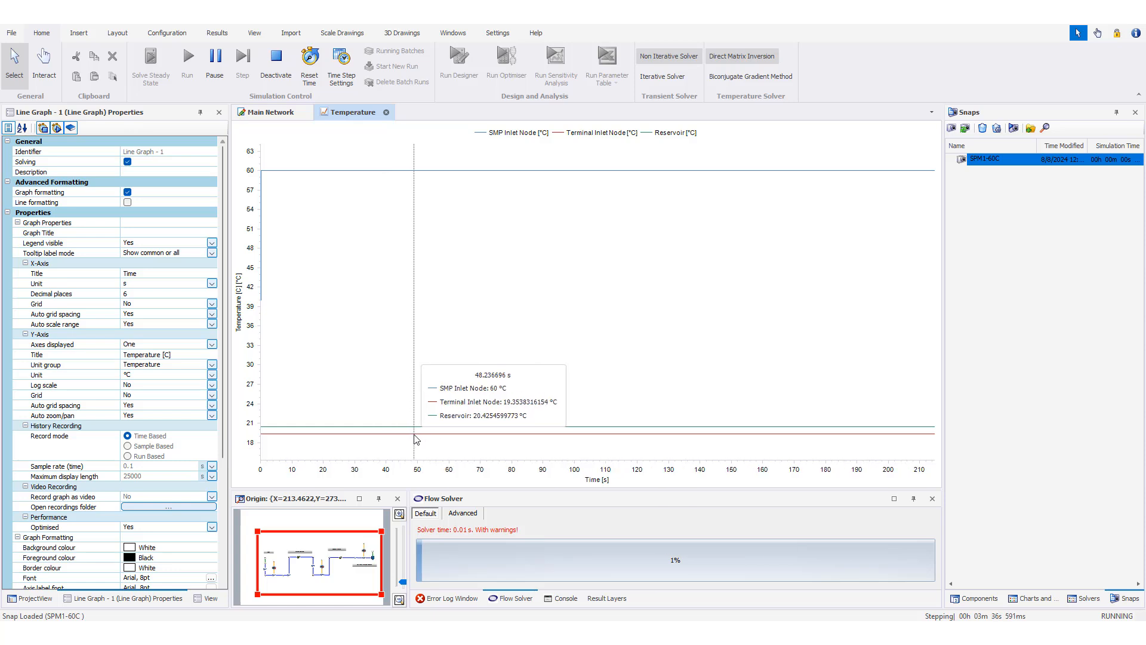
pyautogui.rightClick(494, 328)
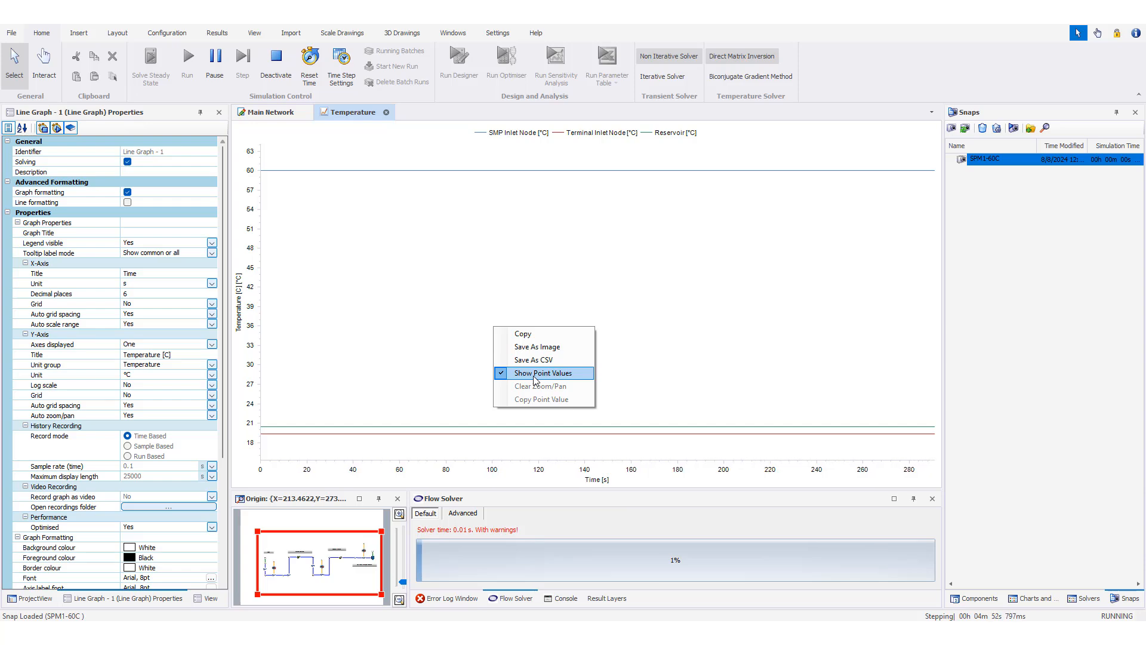
pyautogui.click(455, 345)
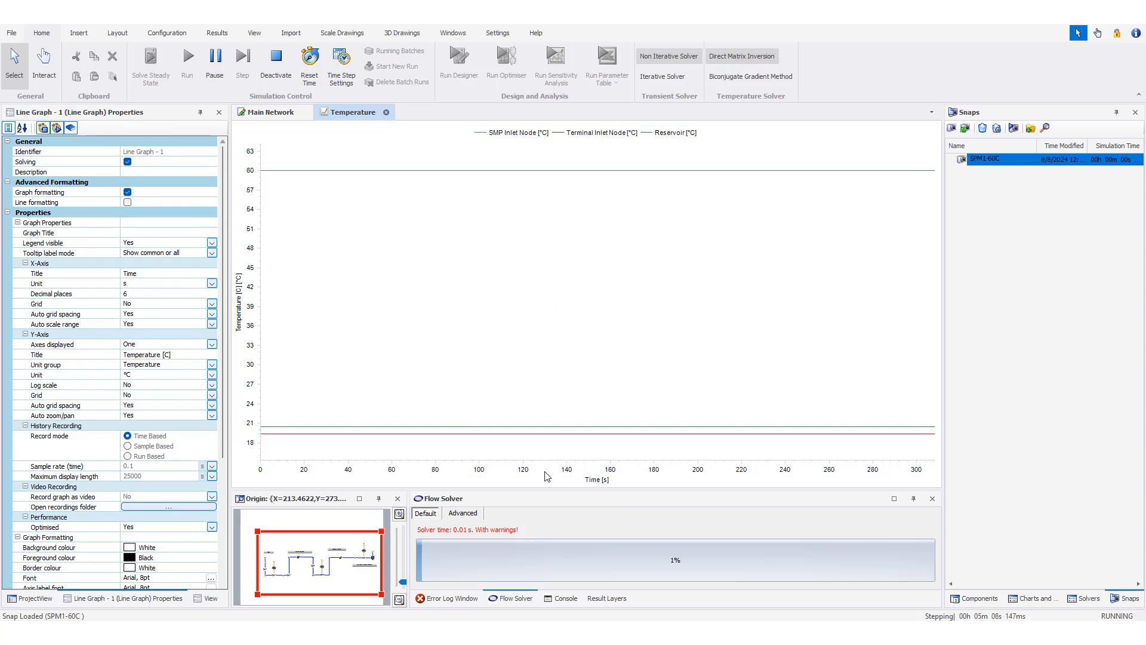
# Step: Display the Temperature result layer on the main network while the simulation runs
pyautogui.click(274, 115)
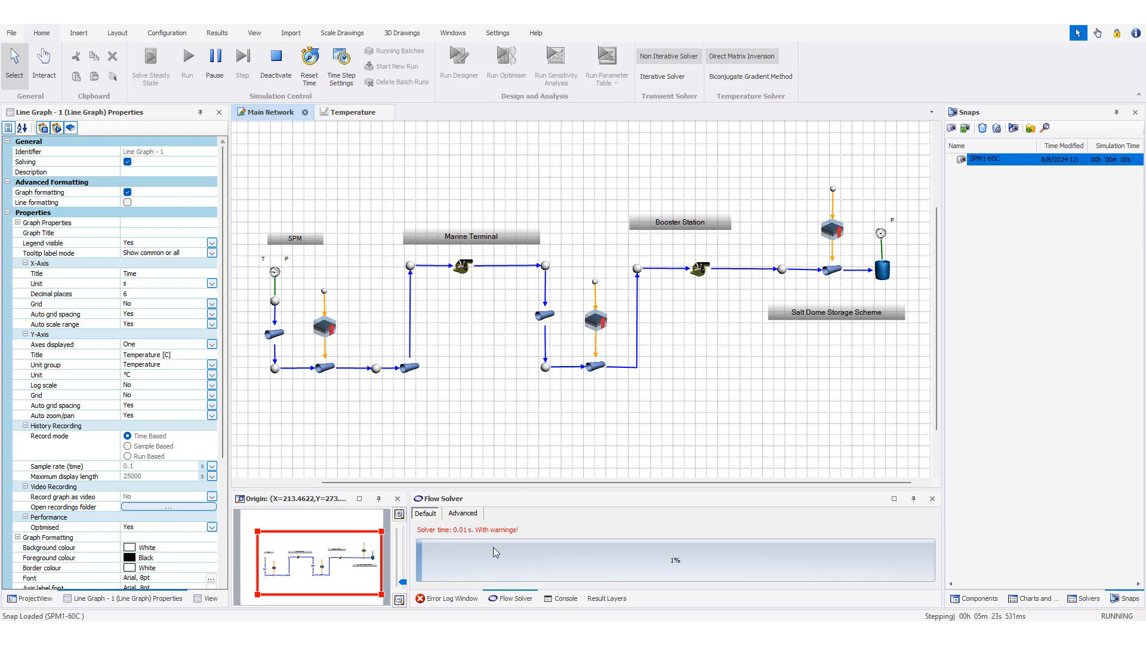
pyautogui.click(601, 599)
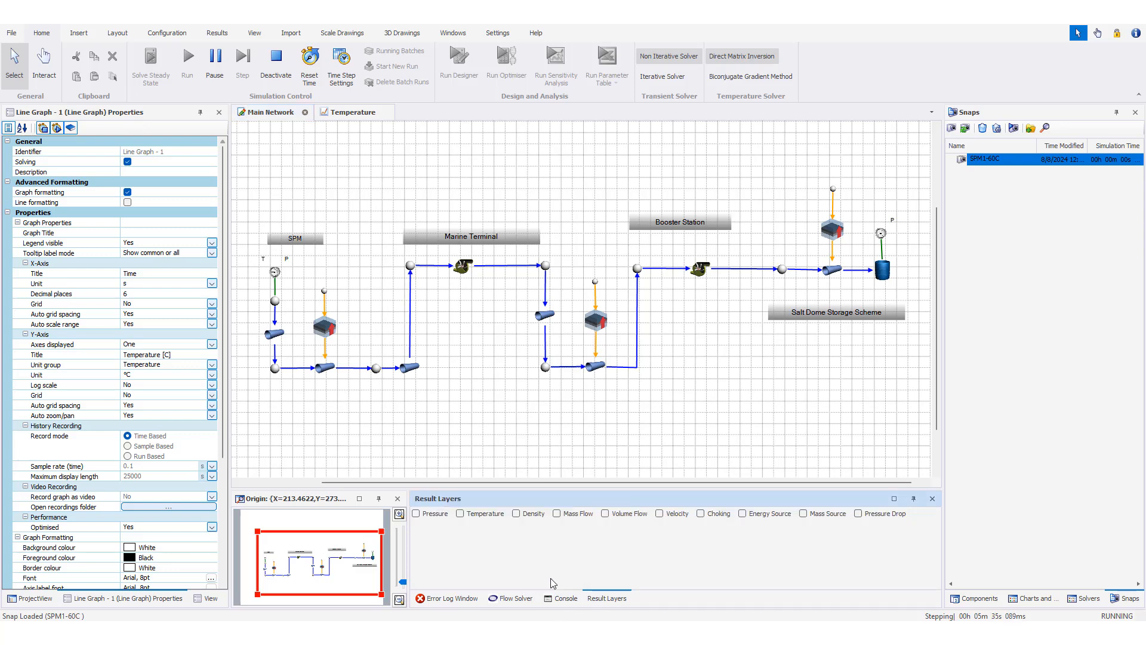
pyautogui.click(460, 514)
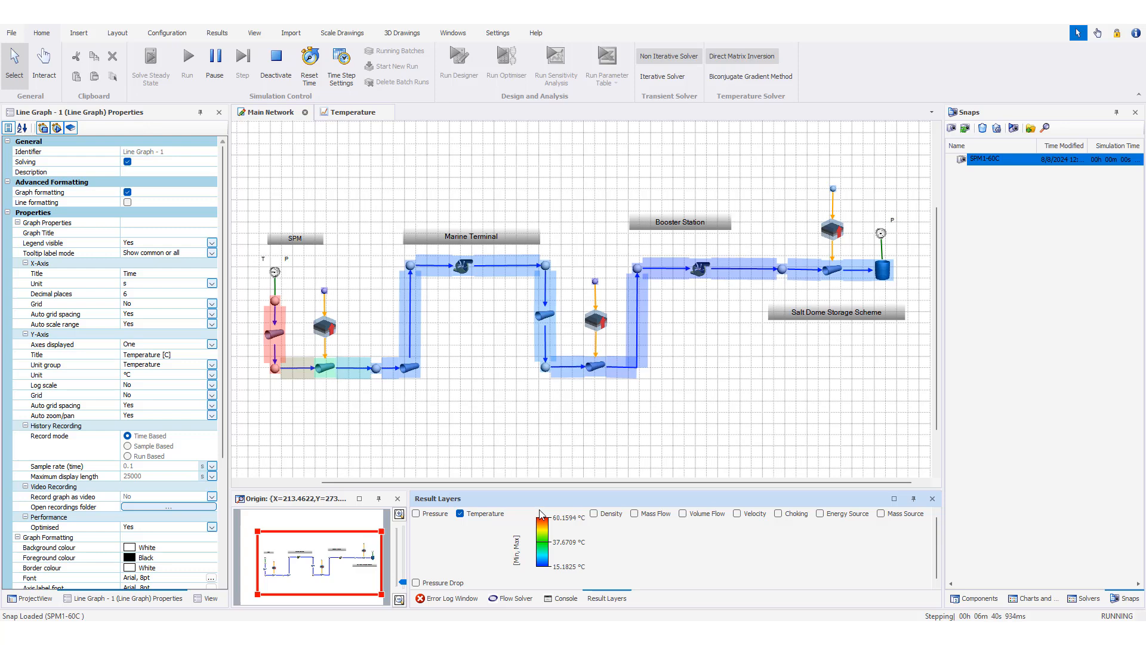
# Step: Examine the Temperature graph, the Marine Terminal inlet node's results and the solver progress during the transient run
pyautogui.click(351, 112)
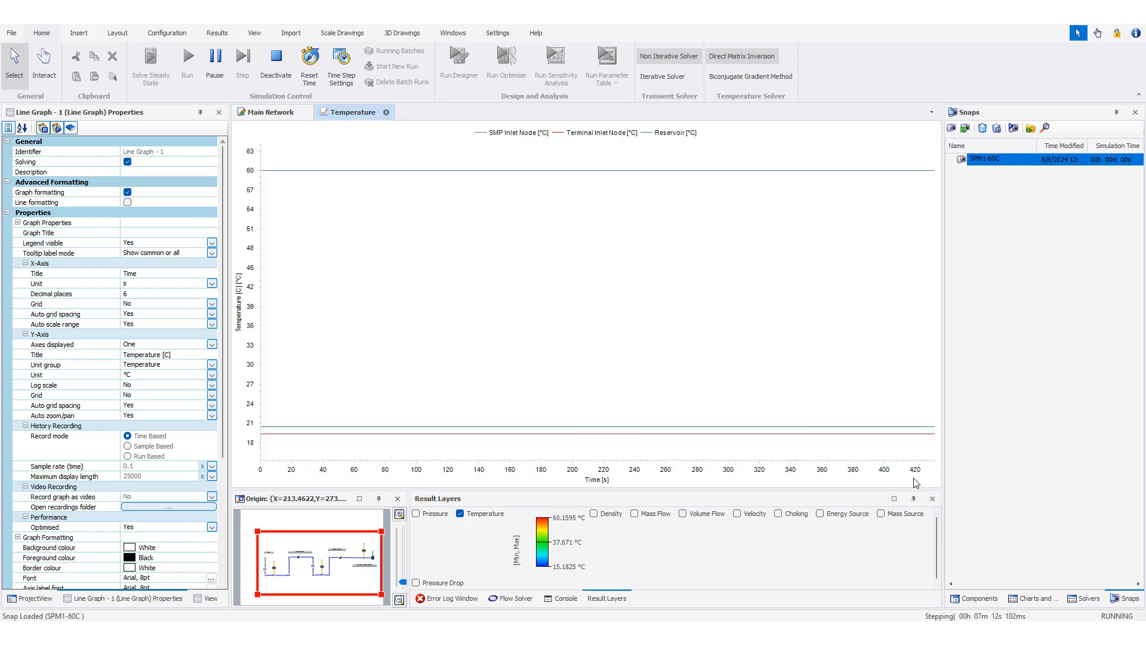
pyautogui.moveTo(785, 368)
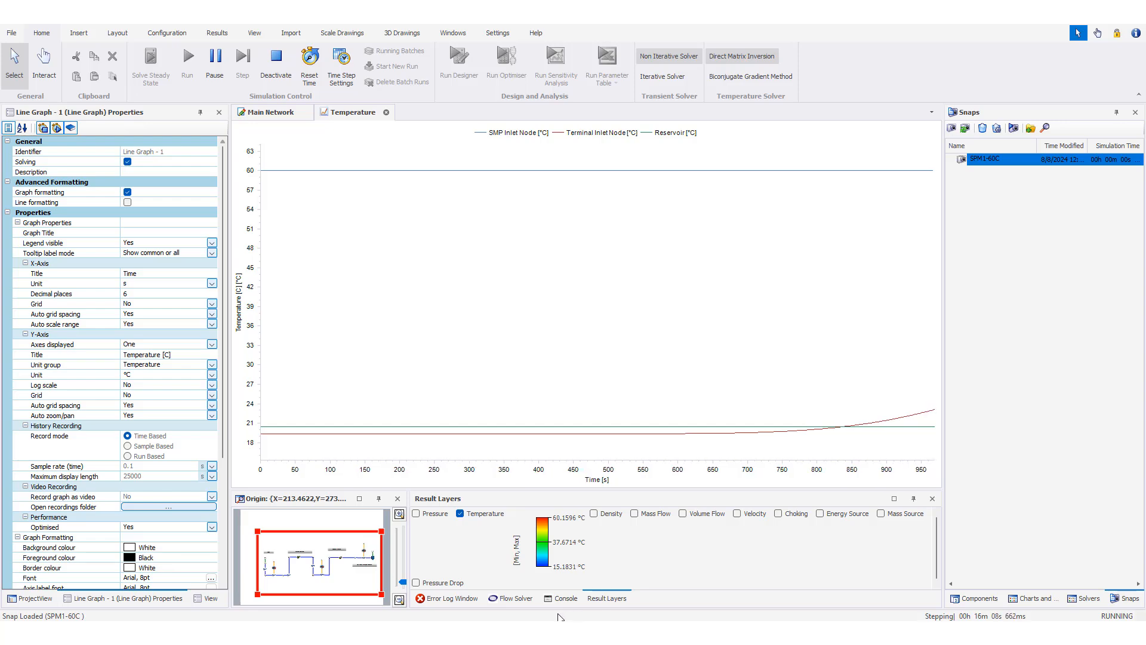
pyautogui.click(266, 114)
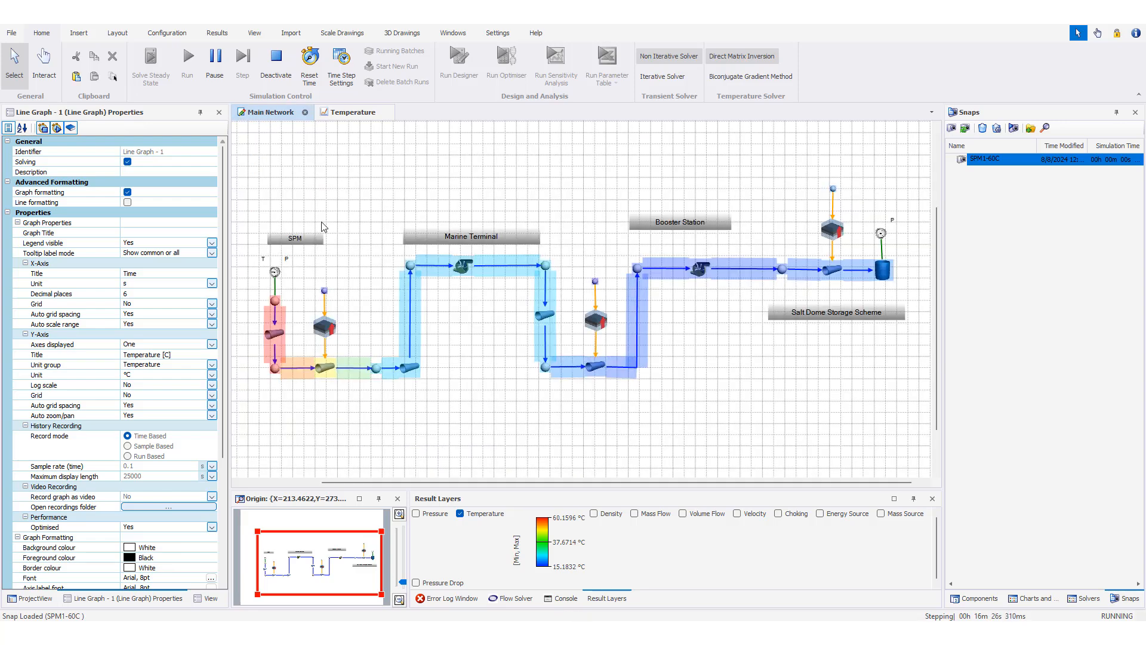
pyautogui.moveTo(413, 271)
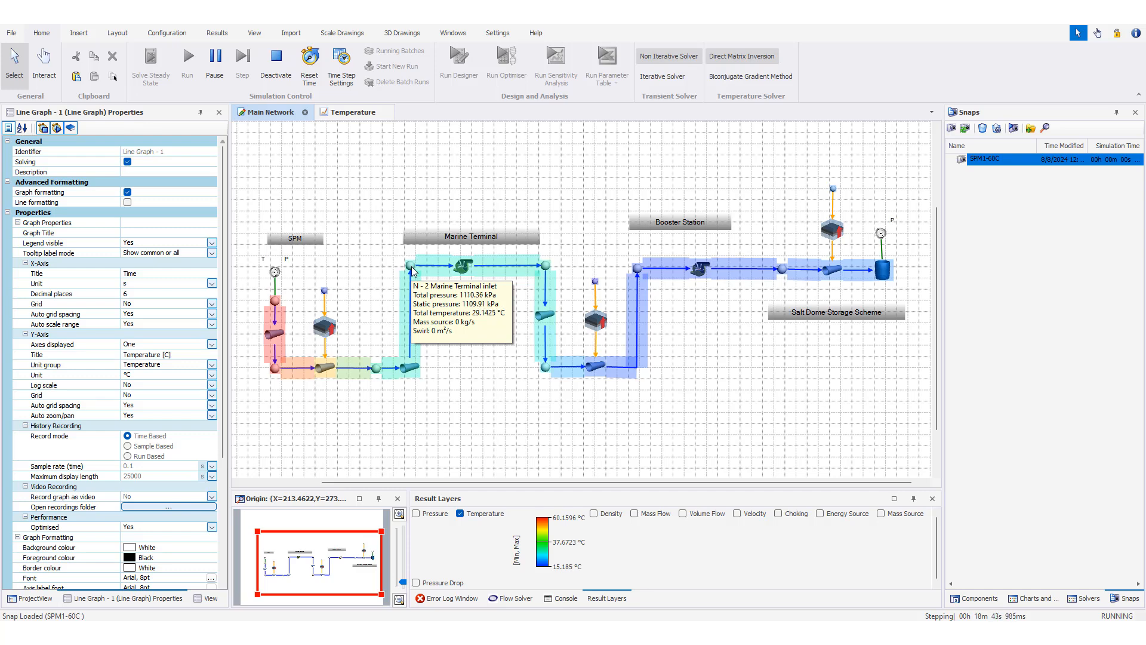
pyautogui.click(352, 112)
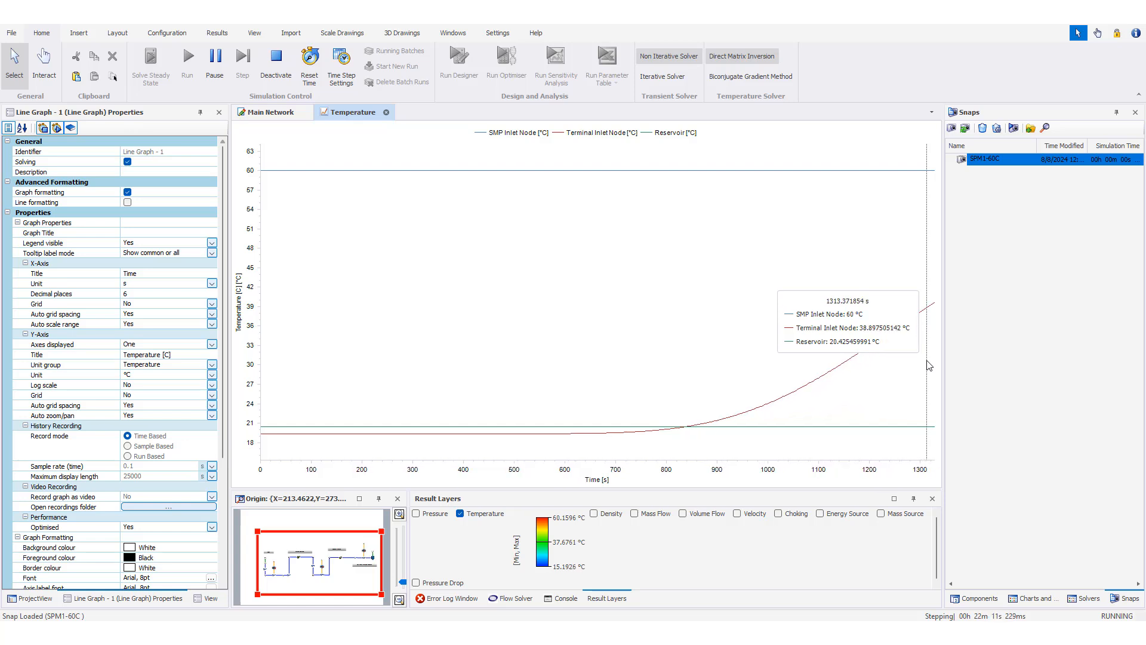
pyautogui.click(514, 600)
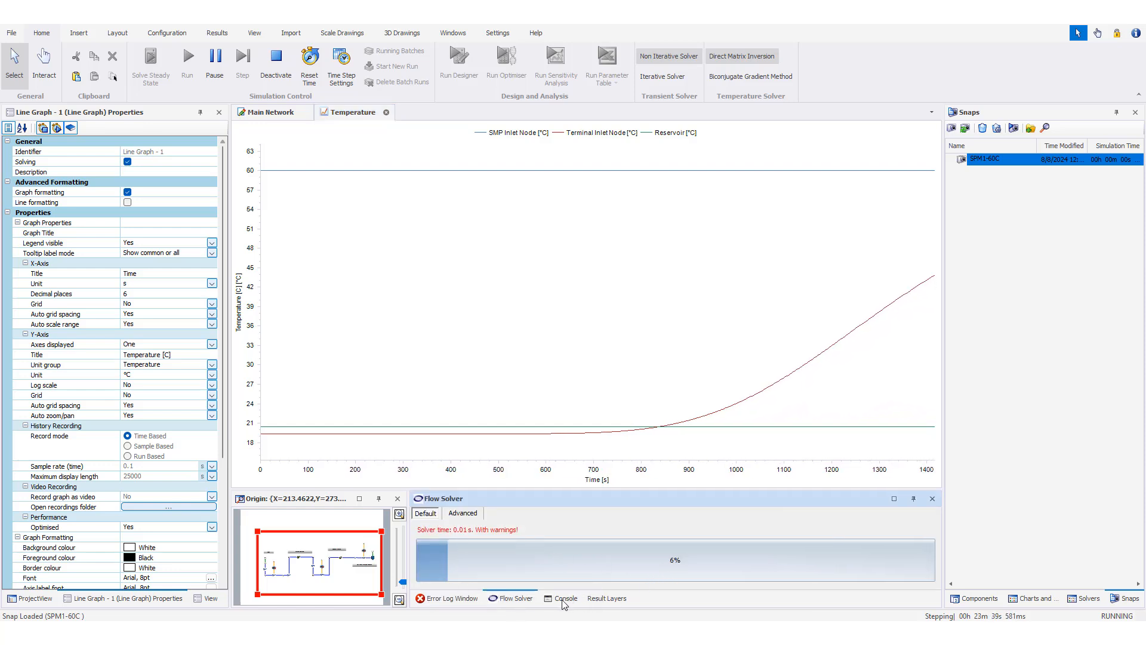
# Step: Replace the Temperature result layer with the Mass Flow layer and view it on the main network
pyautogui.click(597, 600)
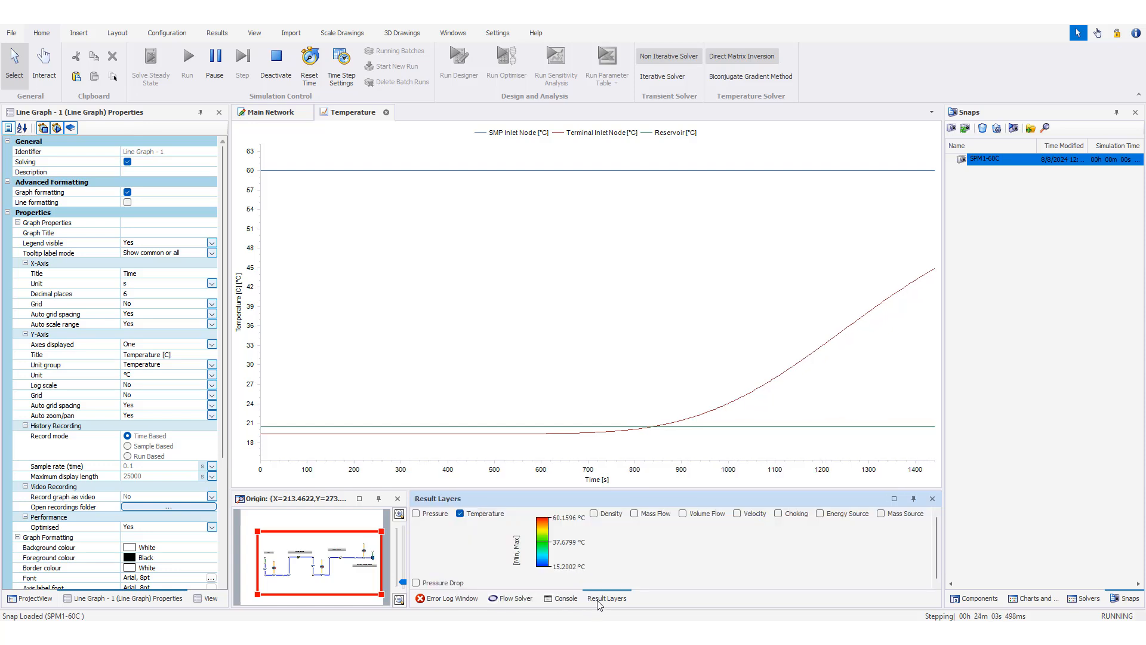
pyautogui.moveTo(630, 370)
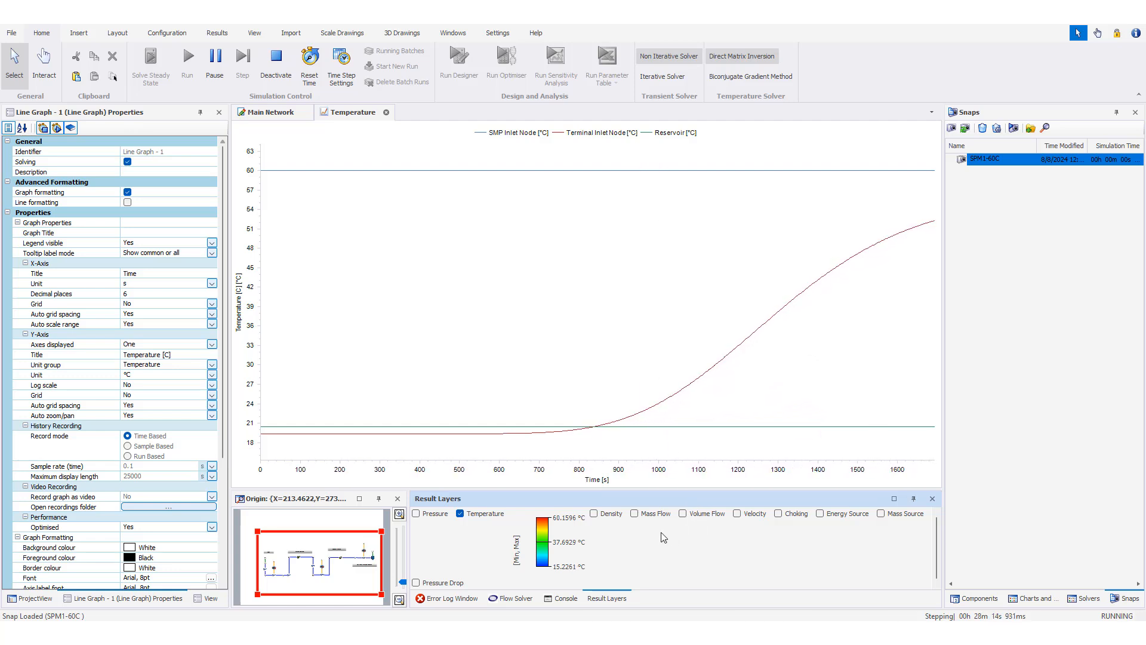
pyautogui.click(460, 514)
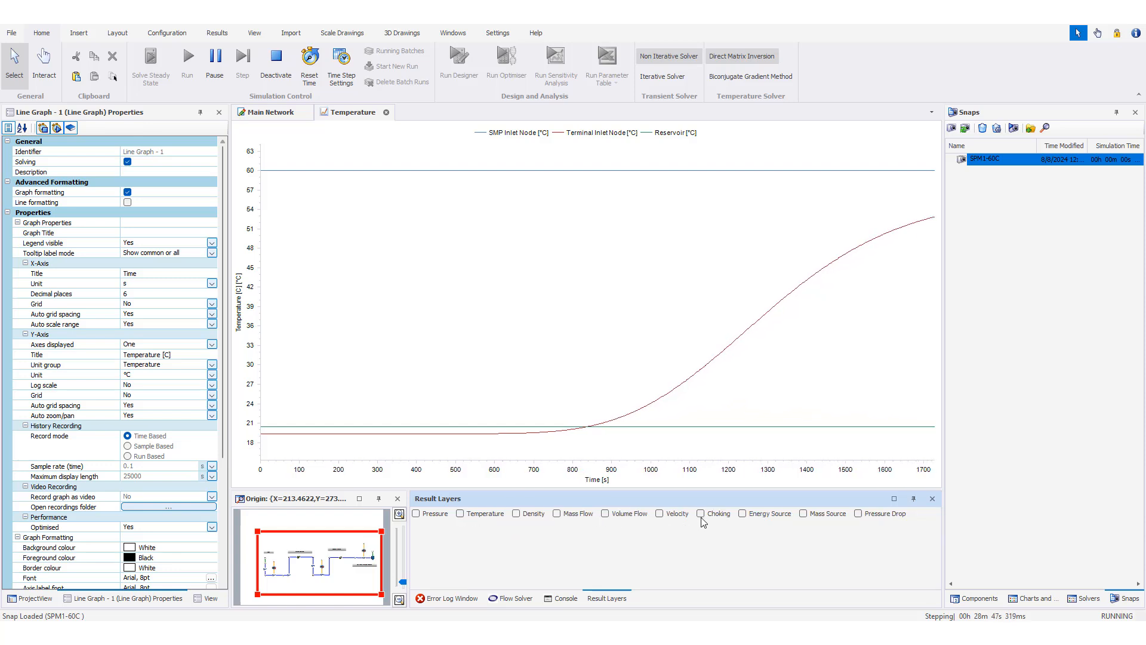
pyautogui.click(558, 514)
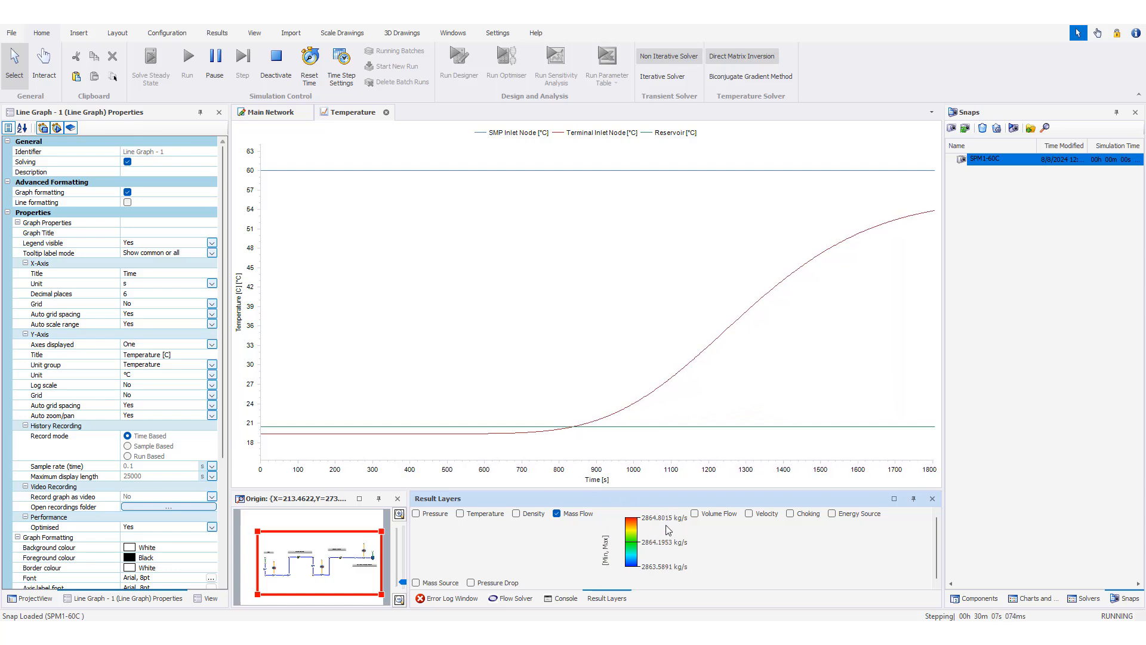
pyautogui.click(270, 115)
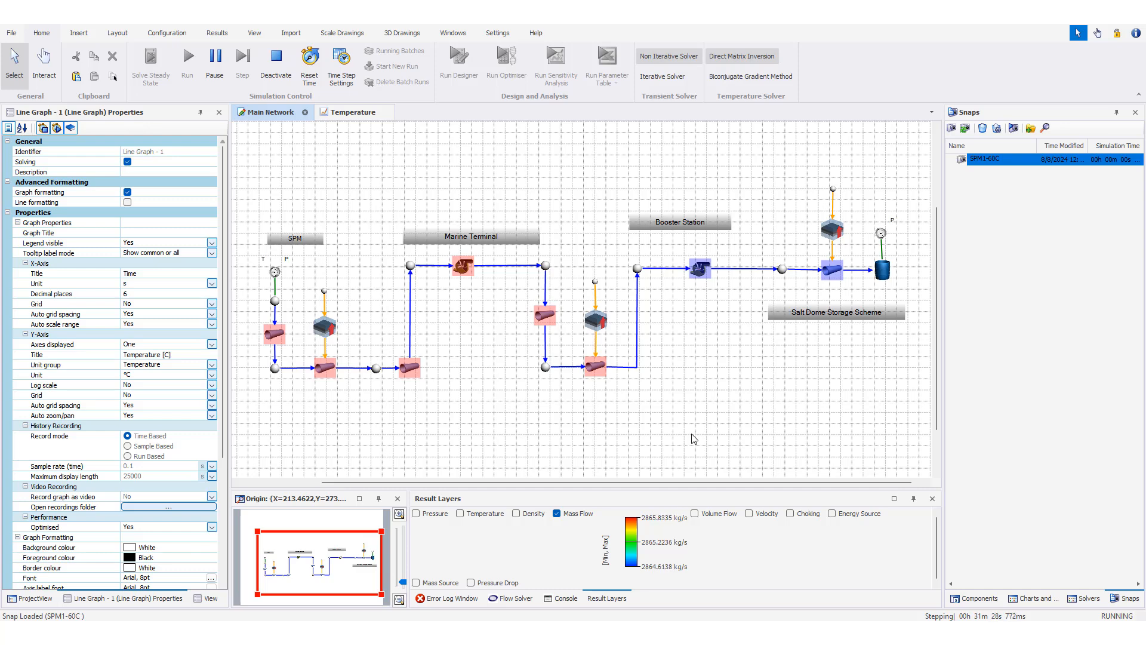
# Step: Follow the curves on the Temperature graph, compare them with the main network, and read point values along the Terminal Inlet Node curve
pyautogui.click(373, 113)
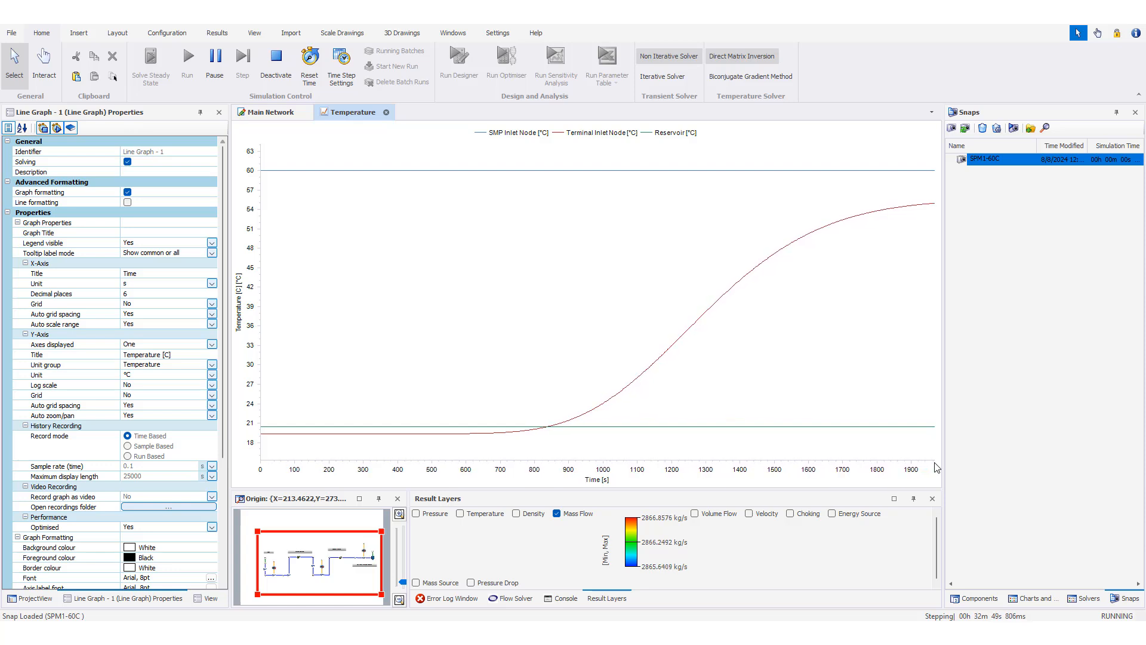
pyautogui.moveTo(932, 450)
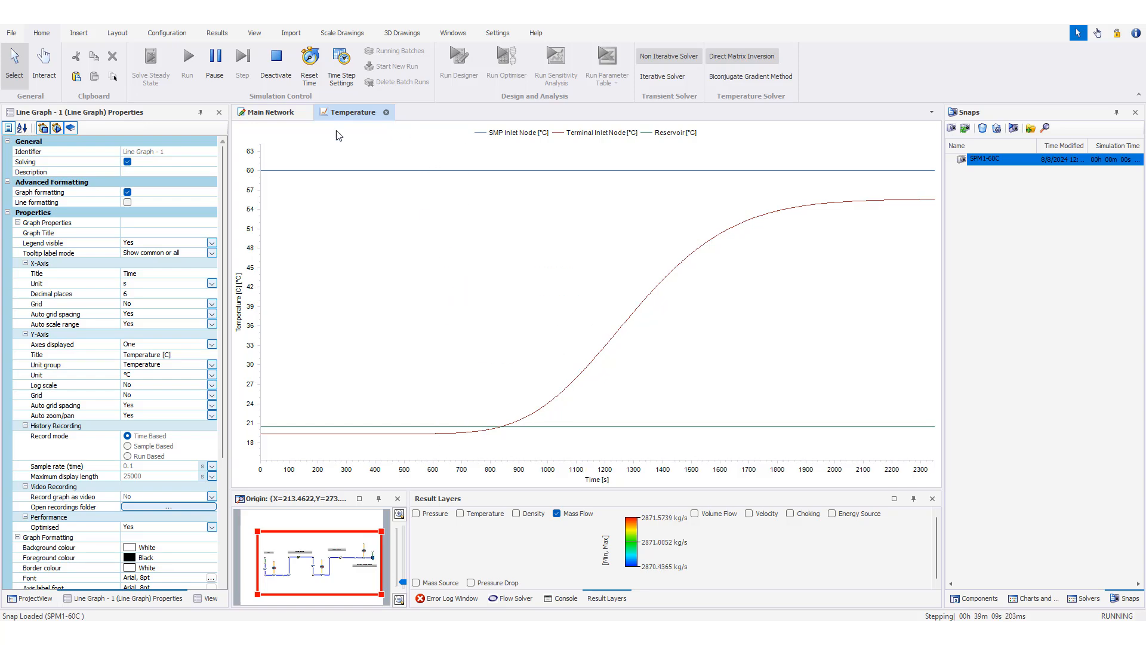
pyautogui.click(281, 109)
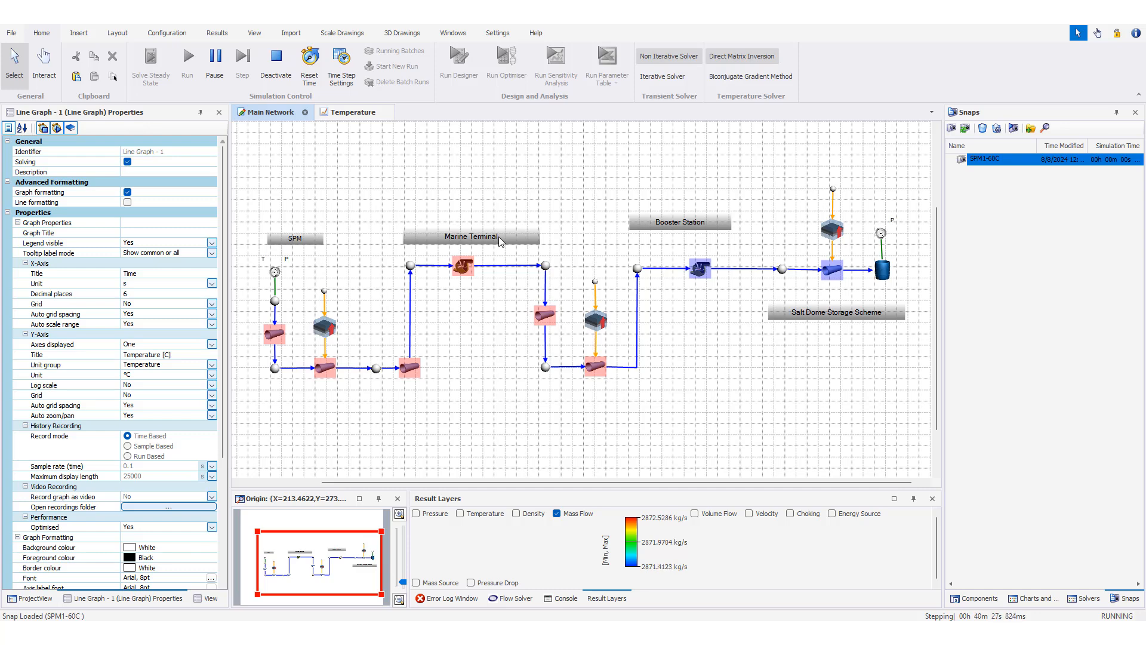
pyautogui.click(356, 113)
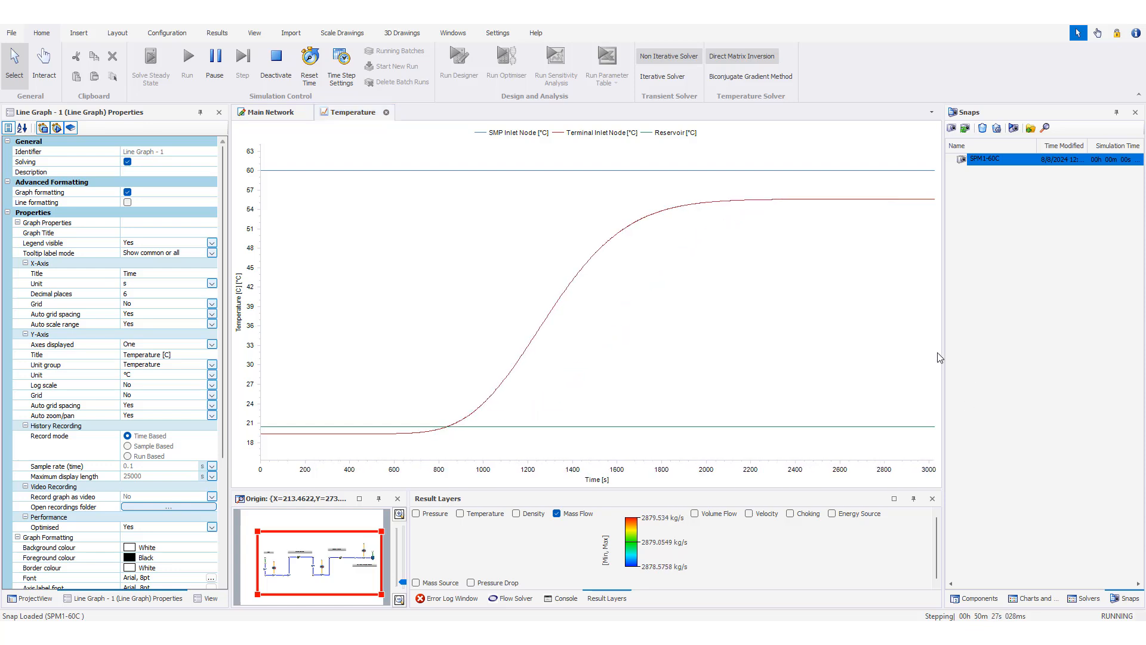
pyautogui.moveTo(768, 230)
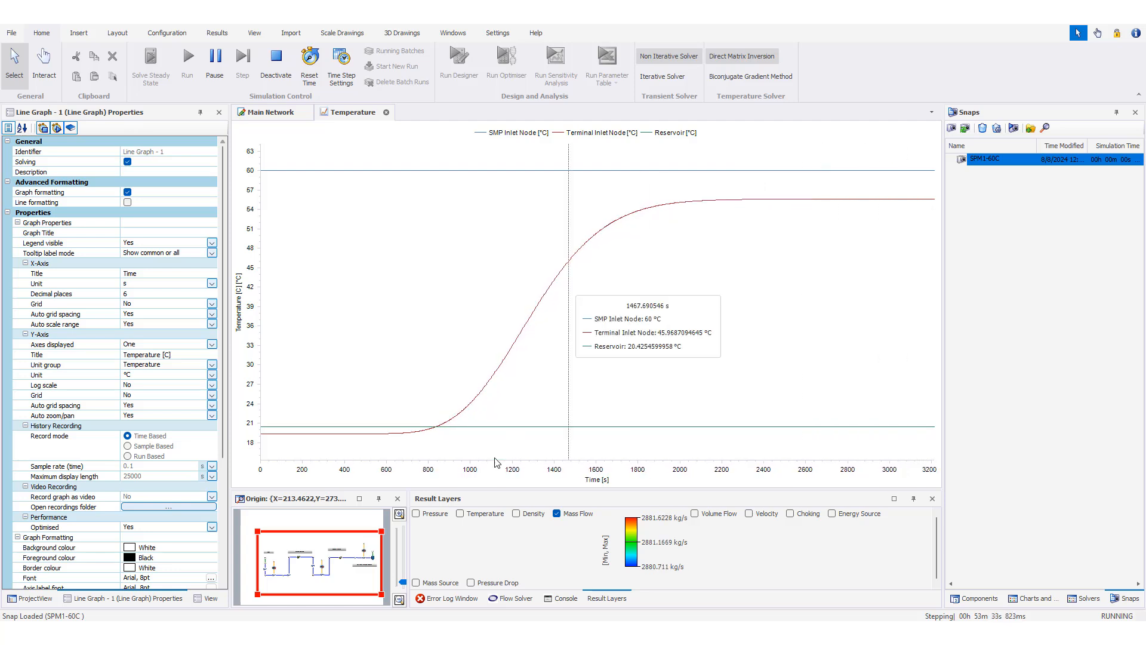
# Step: Display the Temperature result layer on the main network and check the Marine Terminal inlet node's results
pyautogui.click(460, 514)
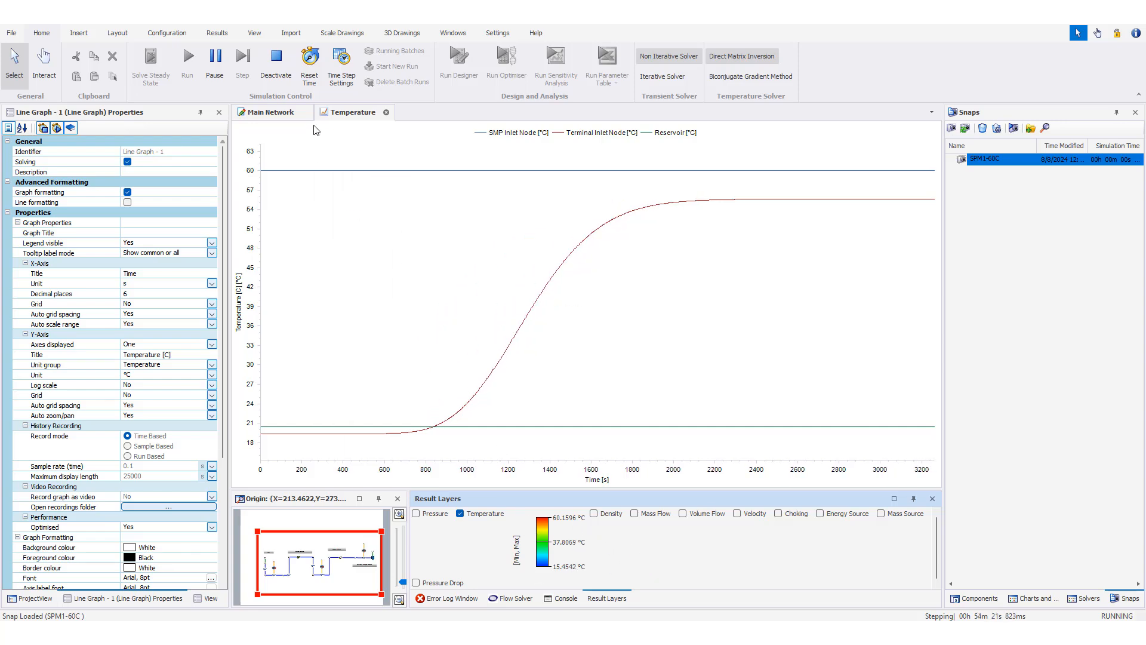
pyautogui.click(282, 113)
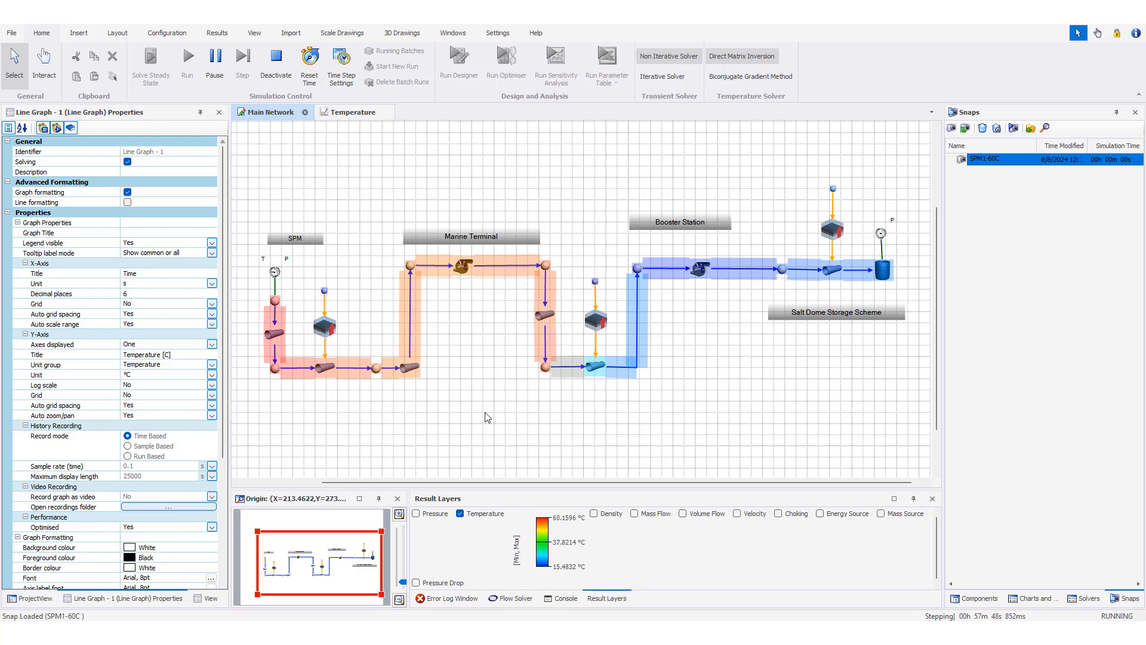
pyautogui.moveTo(410, 268)
# Step: Read point values on the Temperature graph and check the flow solver progress
pyautogui.click(353, 112)
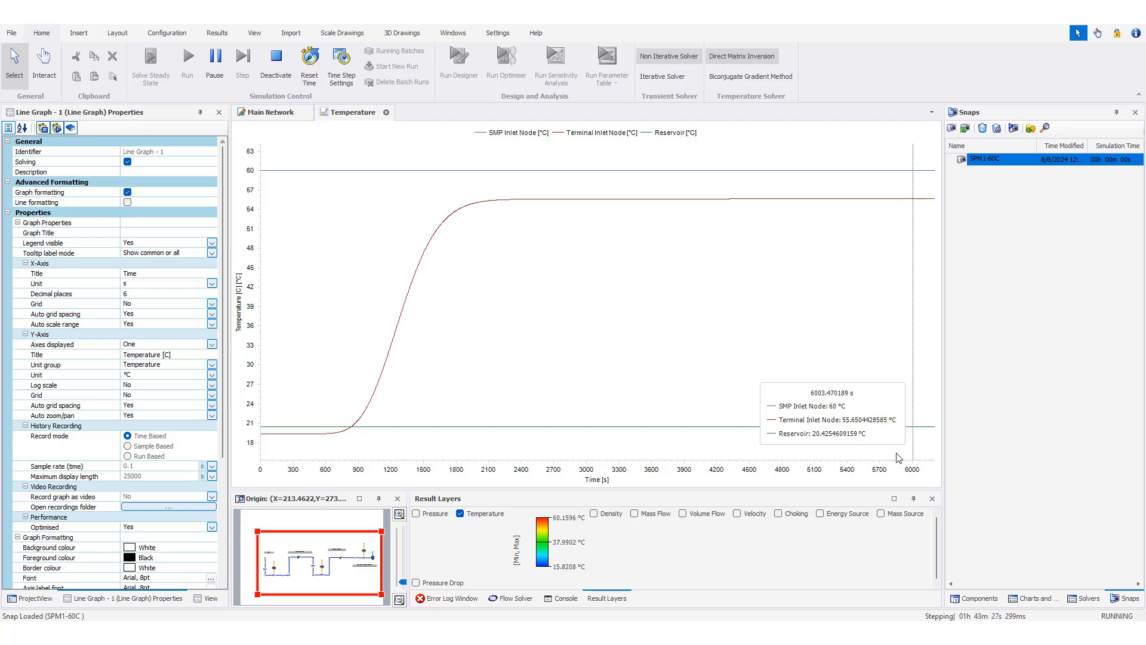
pyautogui.click(512, 598)
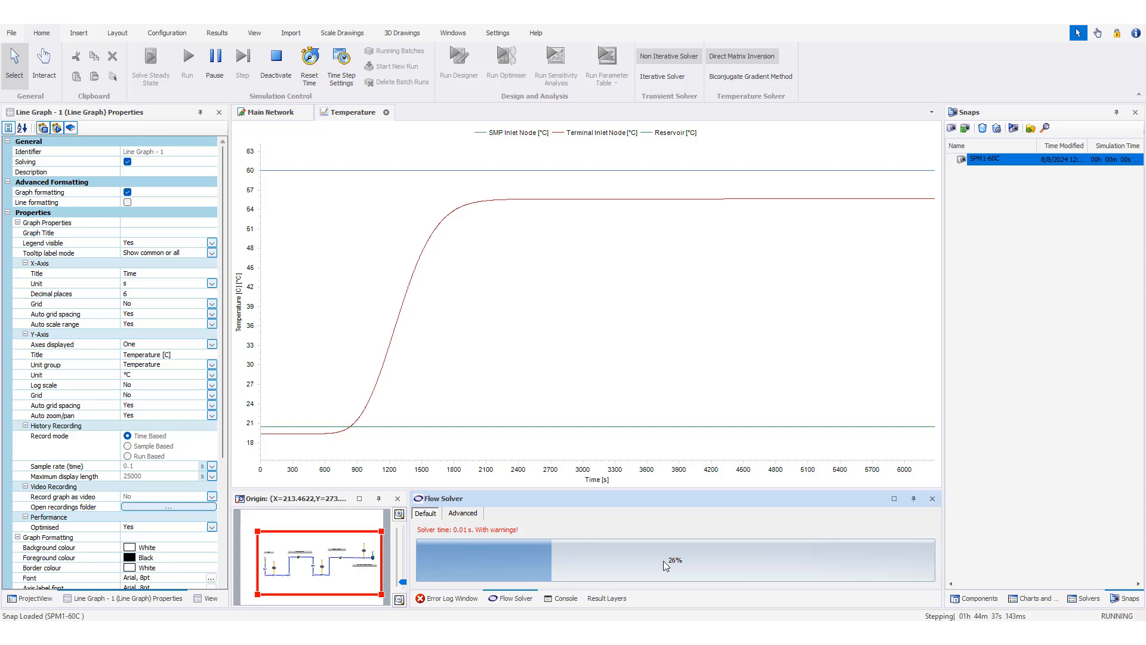
pyautogui.click(608, 600)
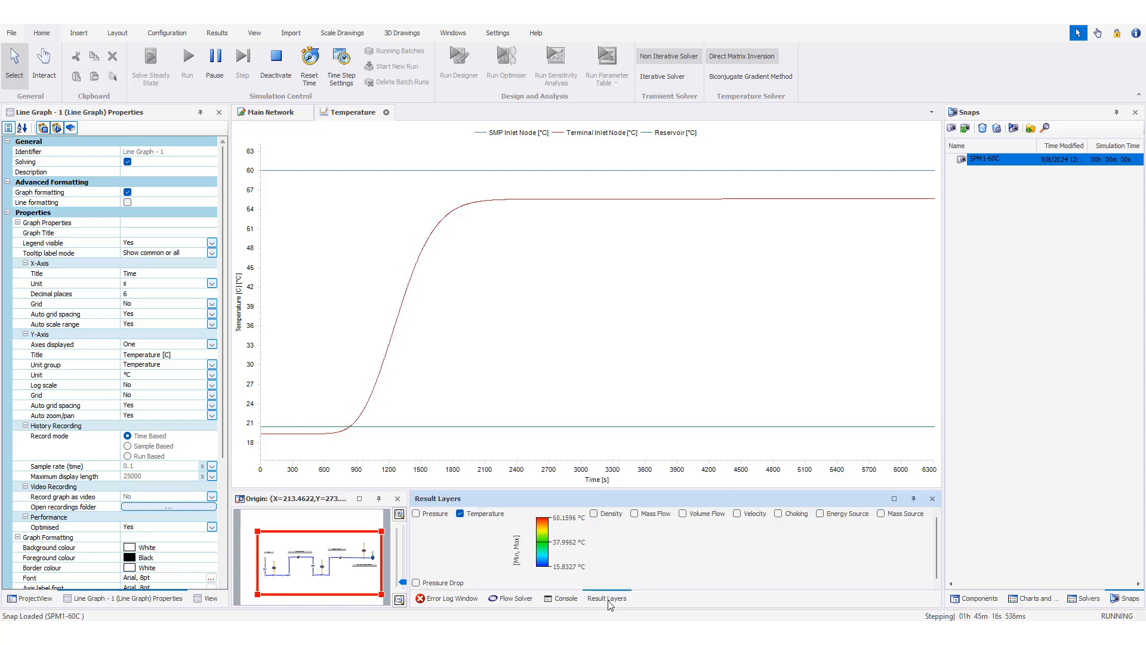
pyautogui.moveTo(483, 355)
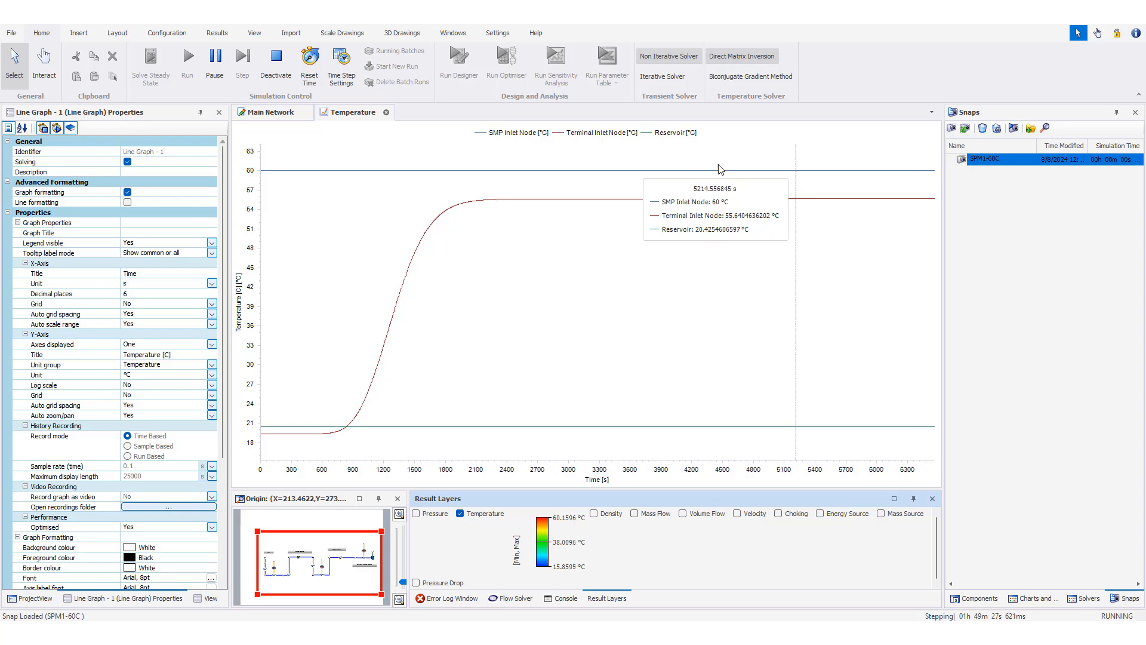
# Step: Display the Mass Flow result layer on the main network, and check the Temperature graph and solver progress
pyautogui.click(263, 112)
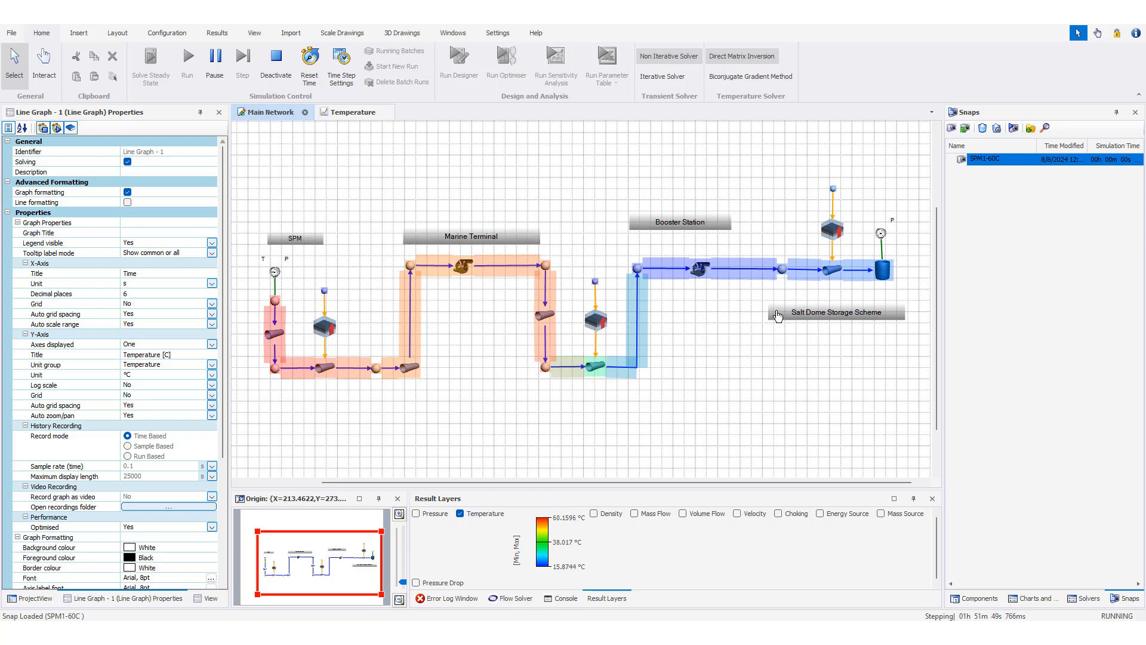
pyautogui.click(634, 514)
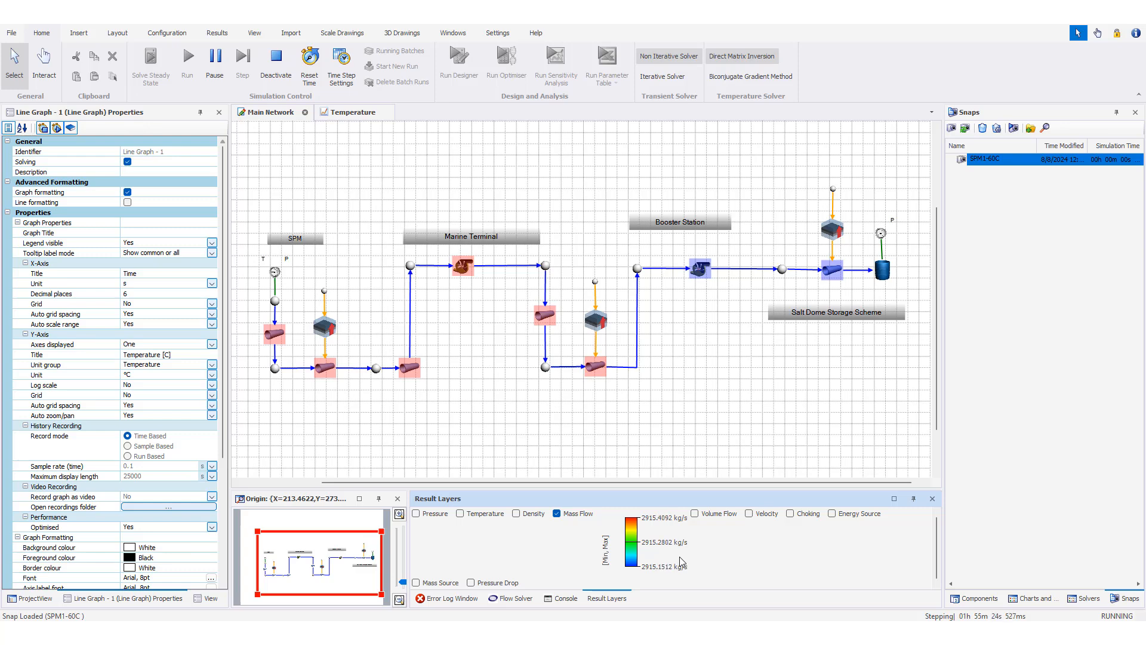
pyautogui.click(338, 113)
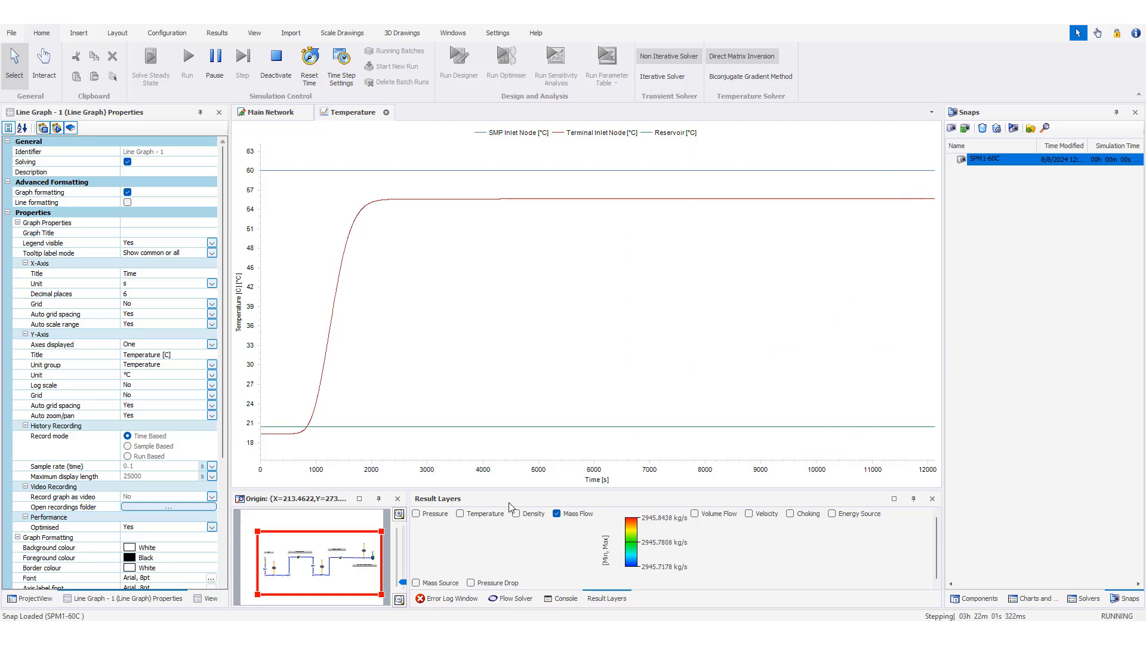
pyautogui.click(510, 598)
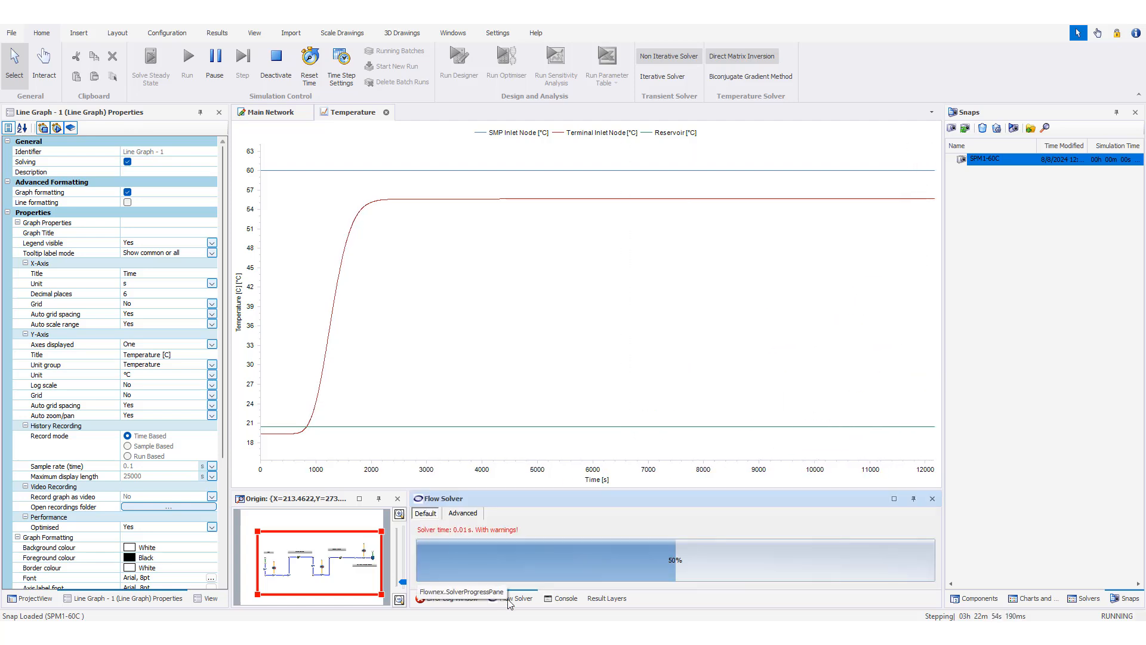
pyautogui.click(606, 598)
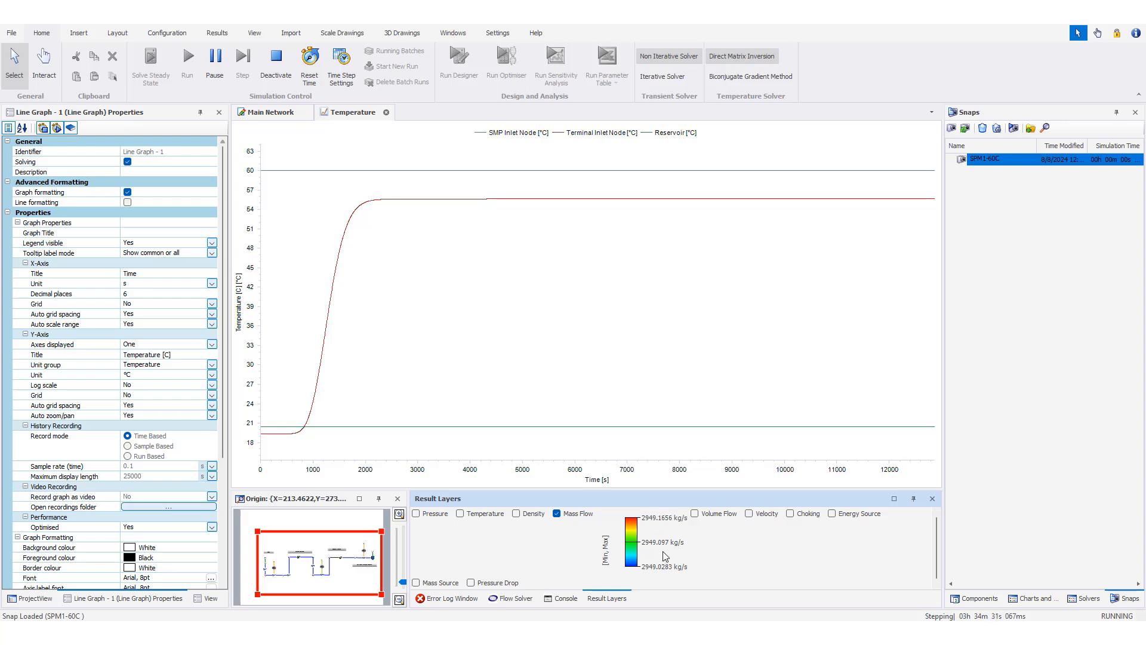
# Step: Inspect the booster pump's results, and display the Temperature layer to check the nodes from the Marine Terminal to the Booster Station
pyautogui.click(273, 113)
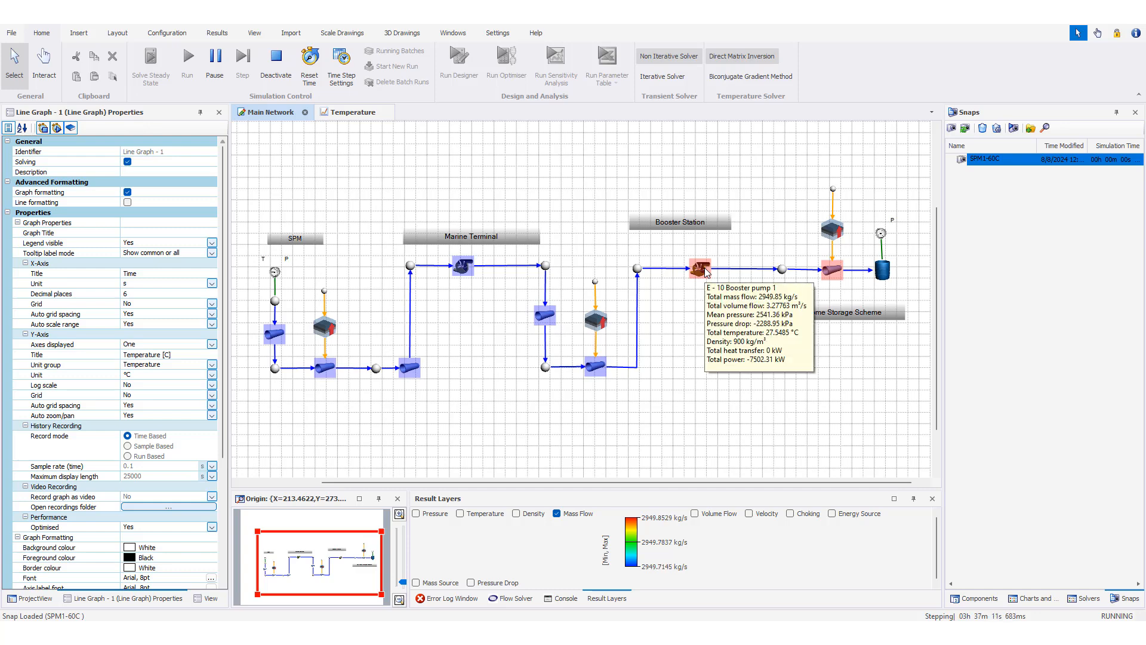
pyautogui.moveTo(722, 273)
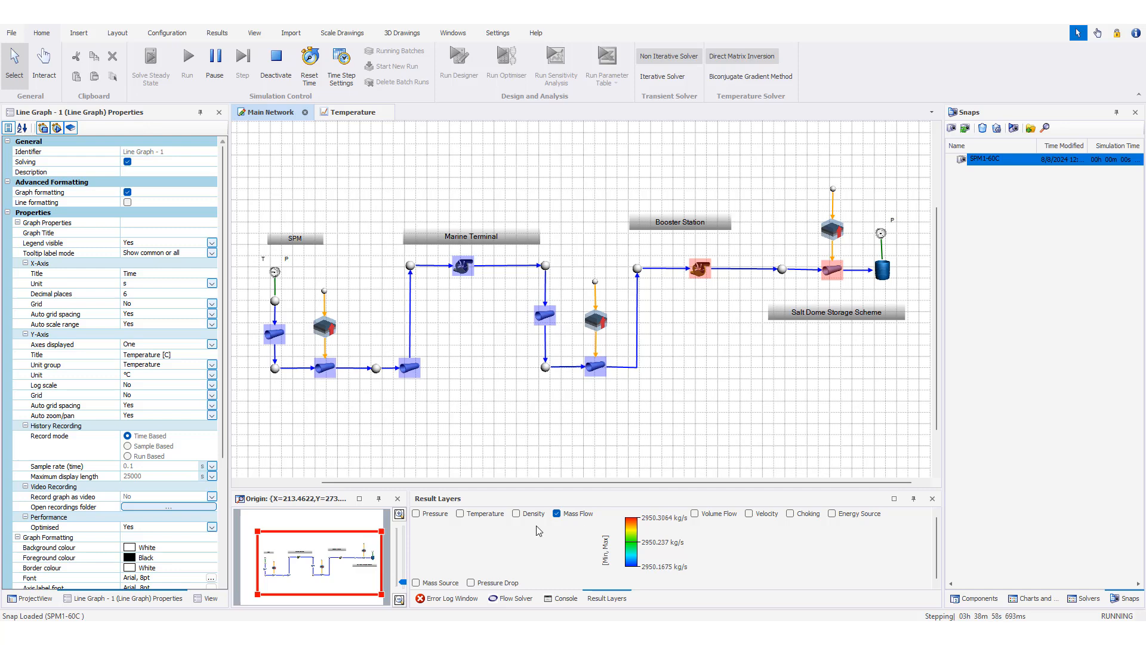
pyautogui.click(461, 515)
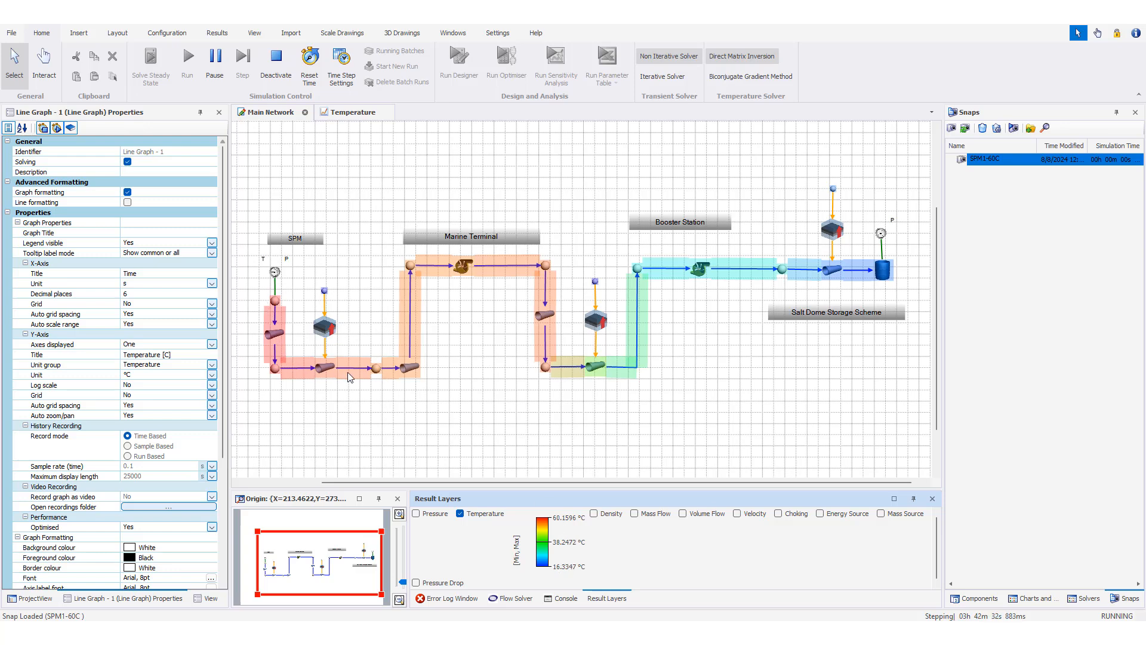
pyautogui.moveTo(412, 267)
pyautogui.moveTo(546, 268)
pyautogui.moveTo(544, 369)
pyautogui.moveTo(637, 274)
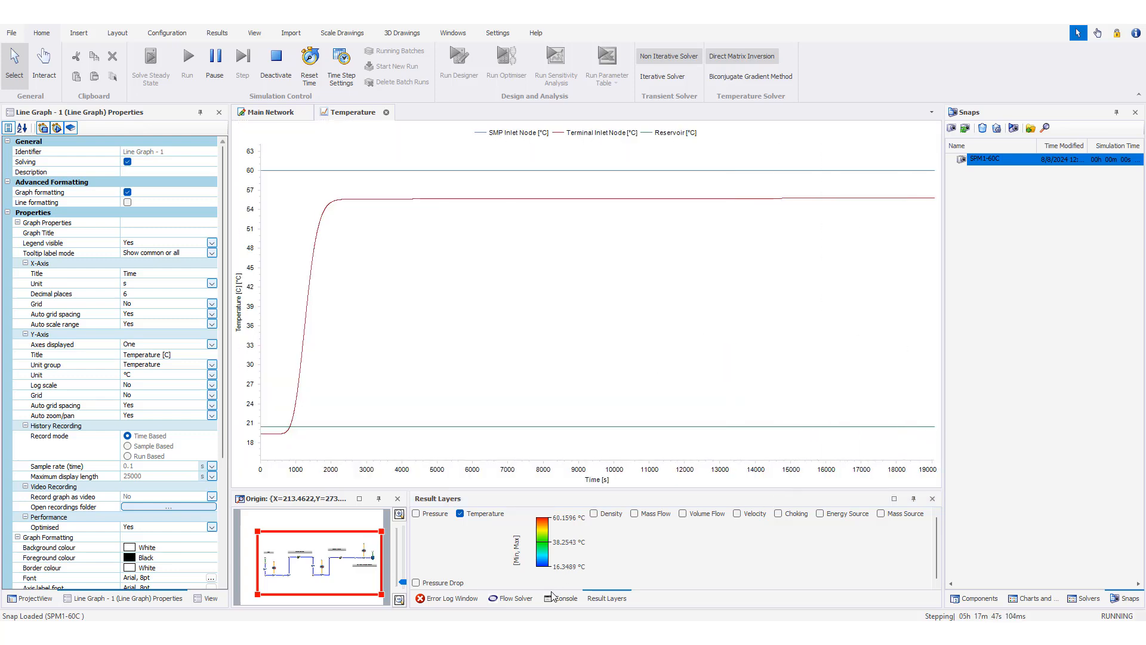
# Step: Check the solver progress and view the Mass Flow result layer on the main network again
pyautogui.click(512, 598)
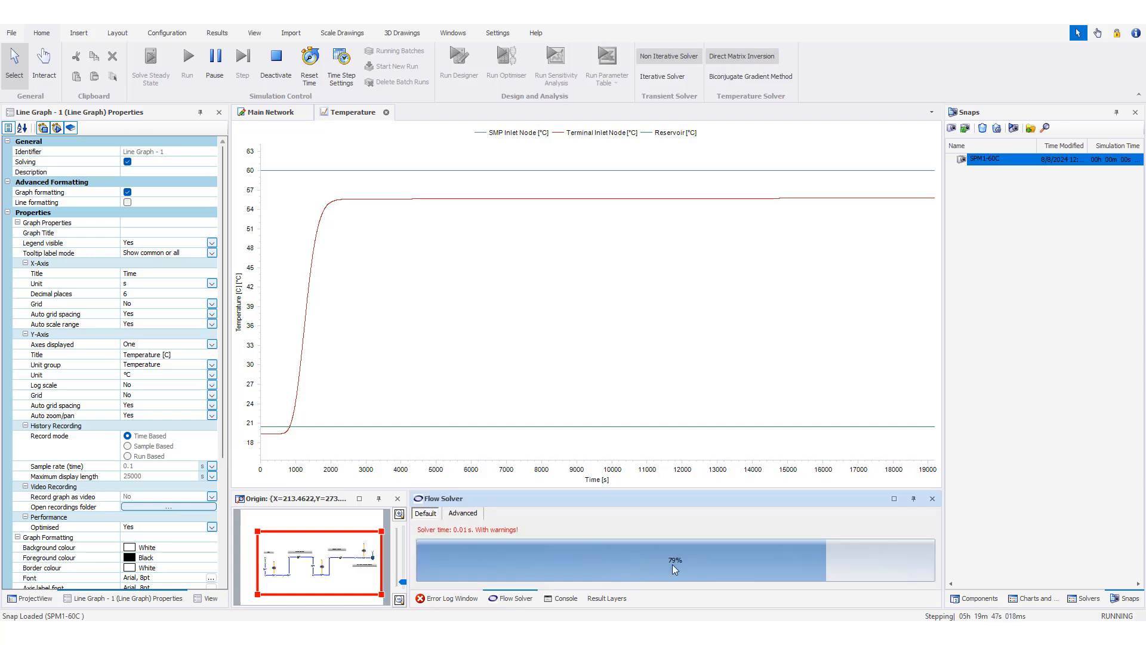
pyautogui.click(606, 598)
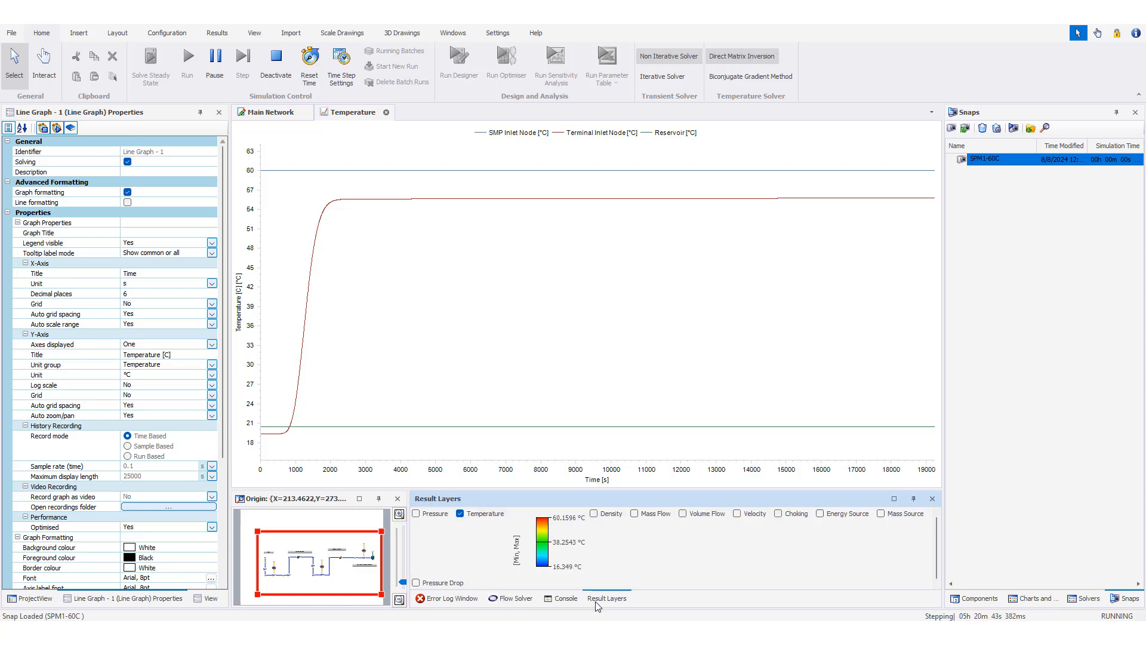
pyautogui.click(643, 514)
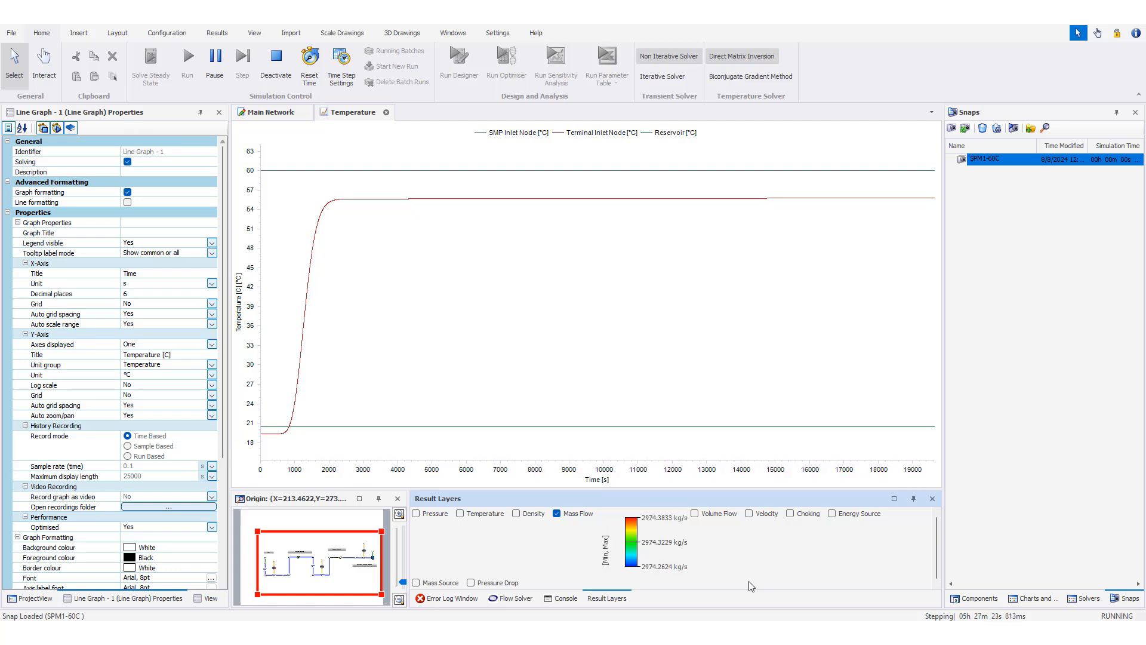
pyautogui.moveTo(352, 176)
pyautogui.click(271, 112)
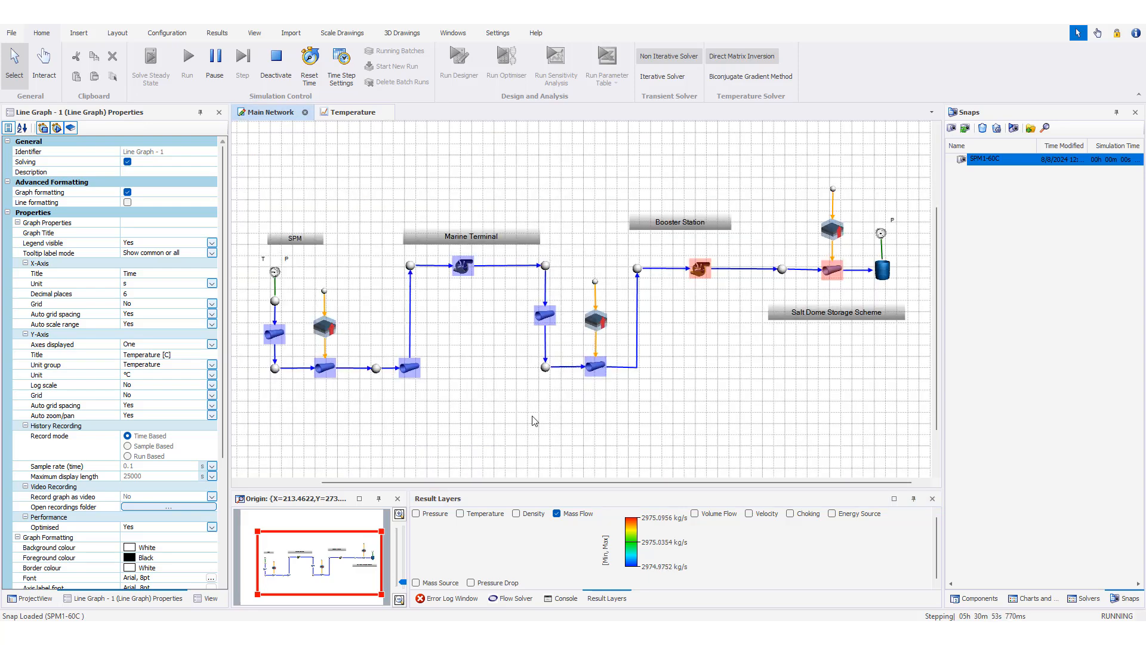
# Step: Display the Temperature result layer on the main network and inspect the reservoir and SPM inlet node results
pyautogui.click(460, 516)
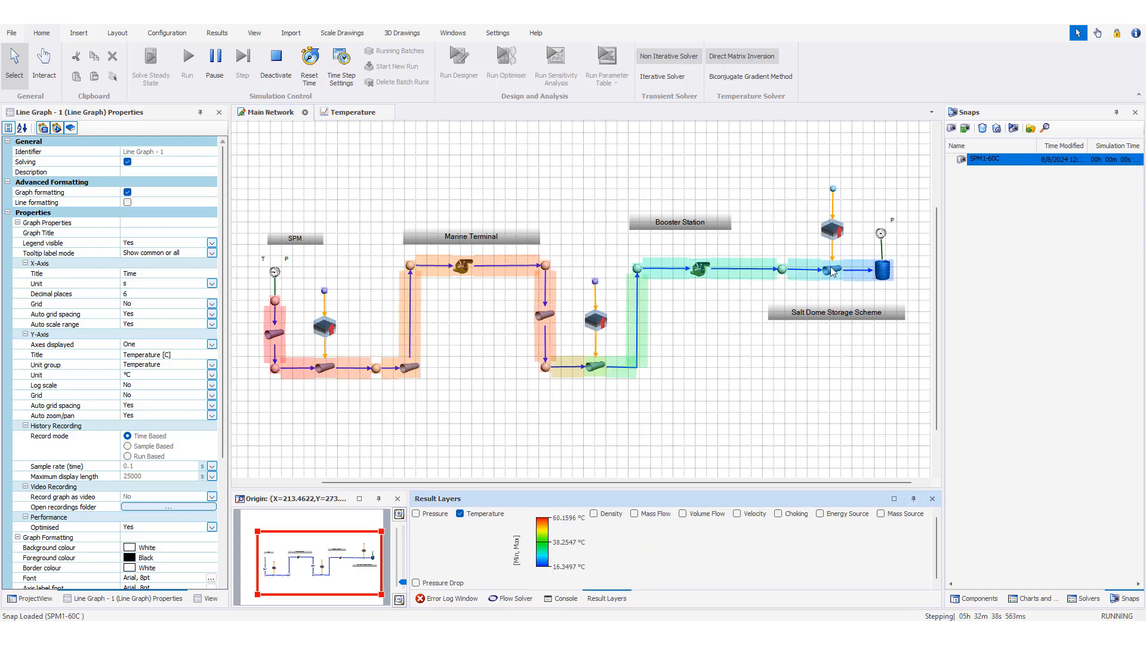
pyautogui.moveTo(882, 273)
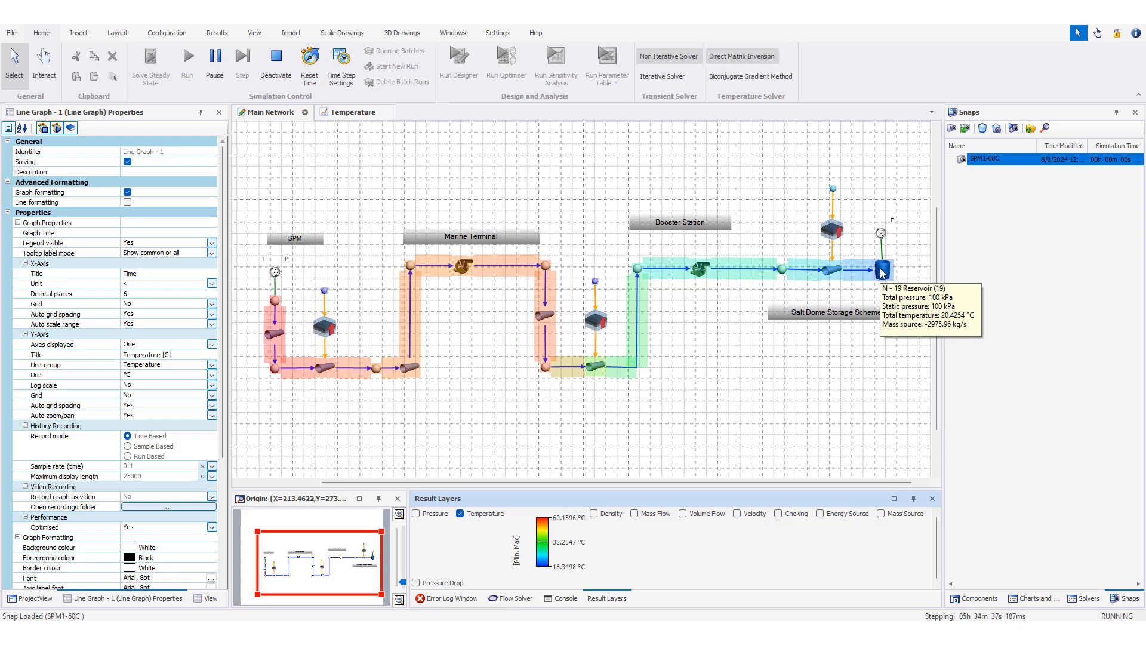
pyautogui.moveTo(276, 303)
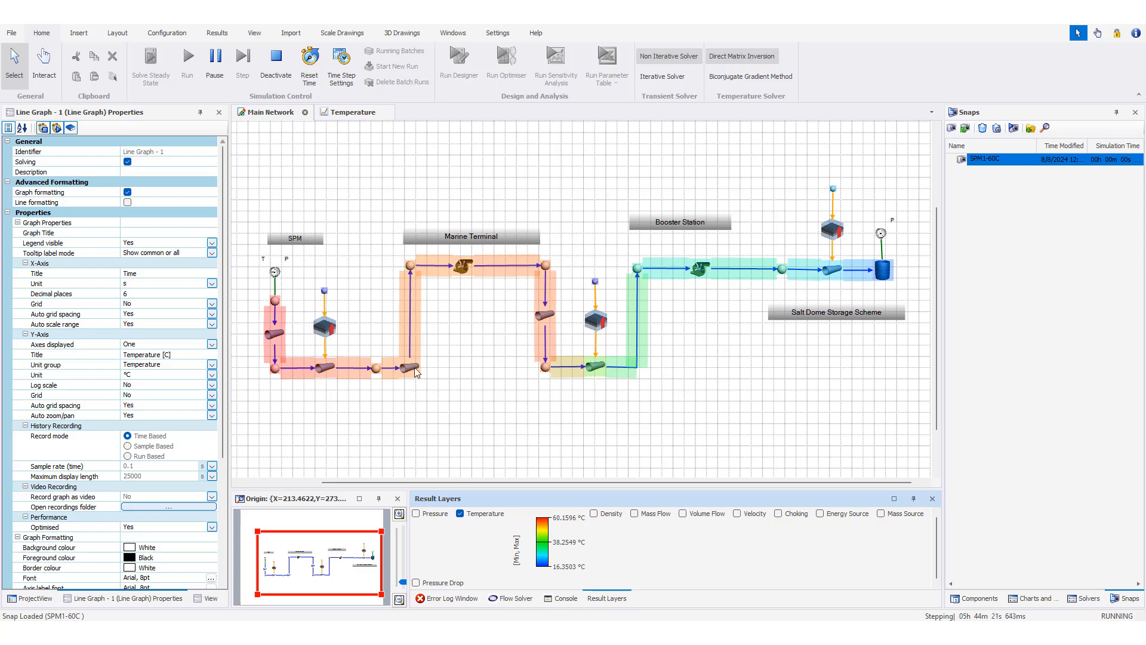
# Step: Read point values on the Temperature graph for the full transient run and check the solver's completion
pyautogui.click(349, 113)
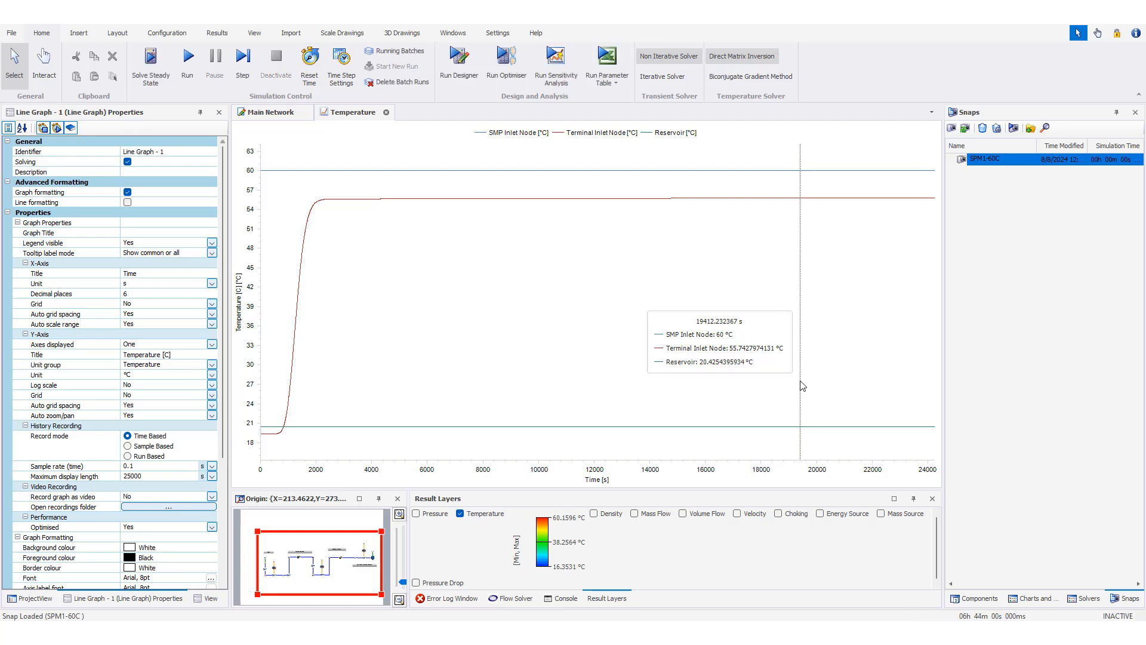
pyautogui.click(514, 598)
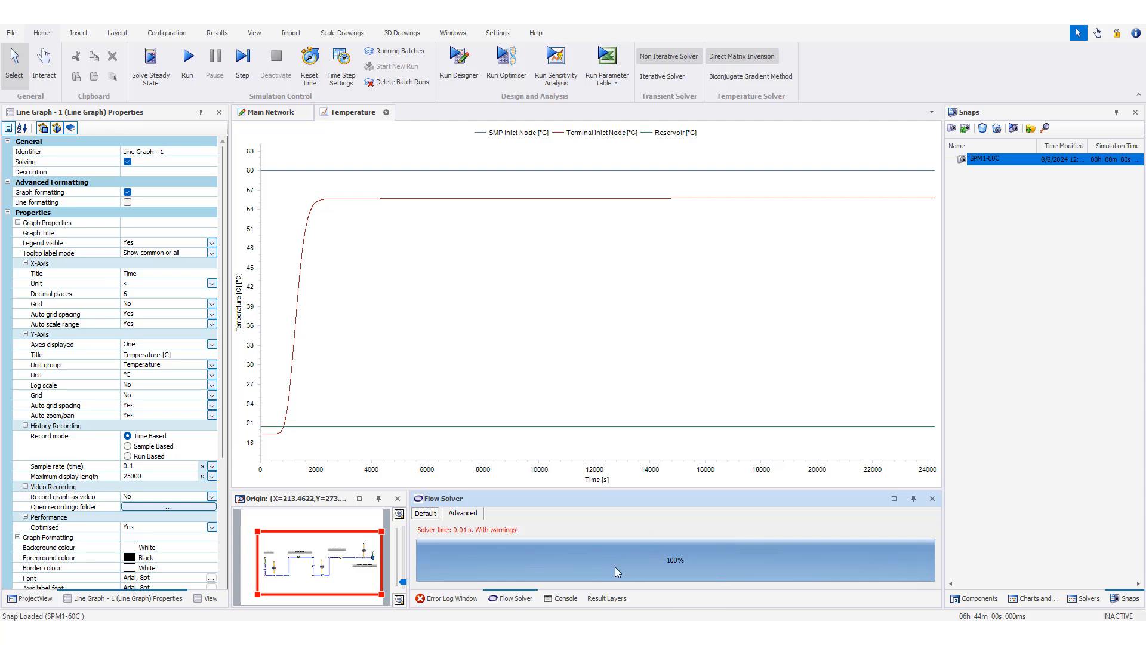
pyautogui.click(604, 599)
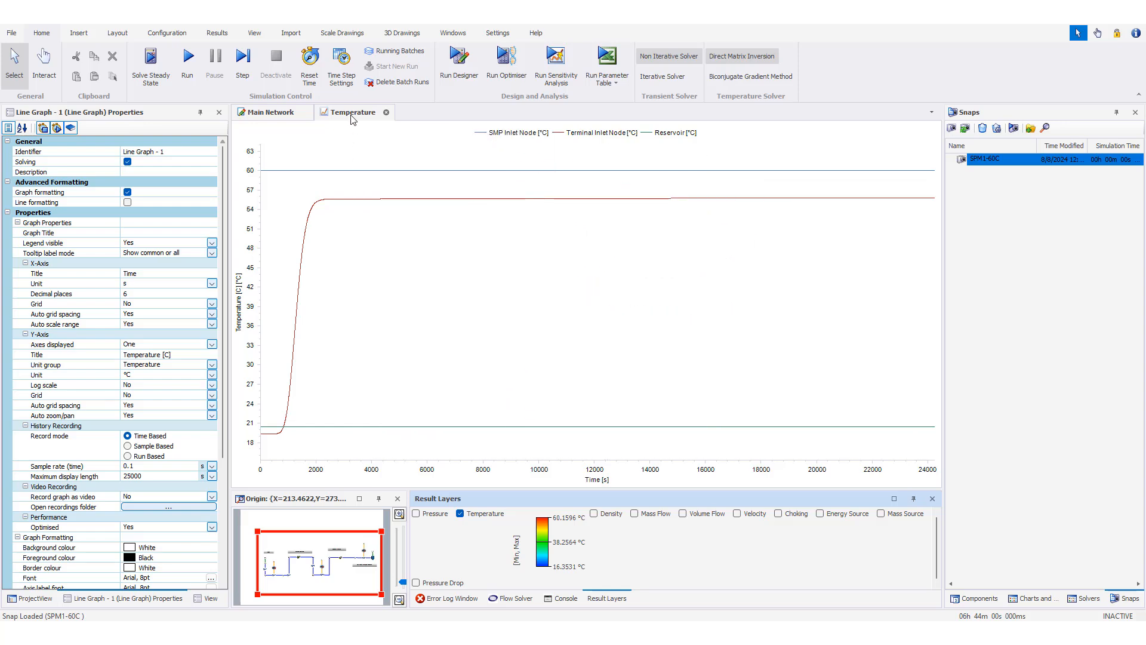
# Step: Return to the main network and inspect the results of the Marine Terminal inlet node and the salt dome reservoir
pyautogui.click(271, 113)
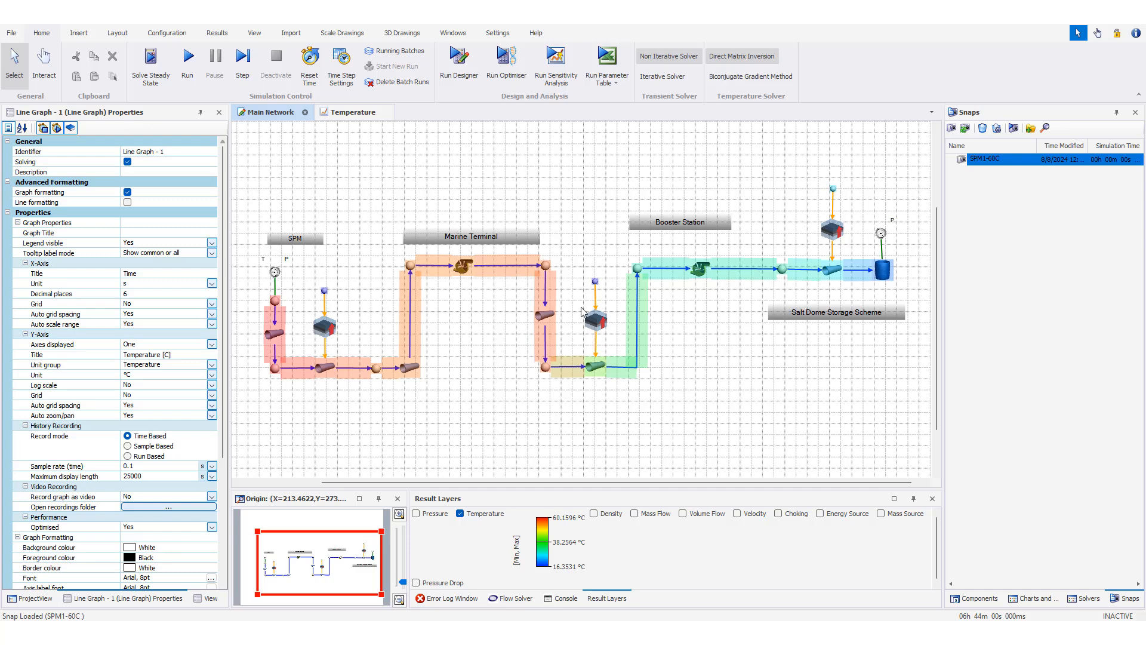
pyautogui.click(410, 265)
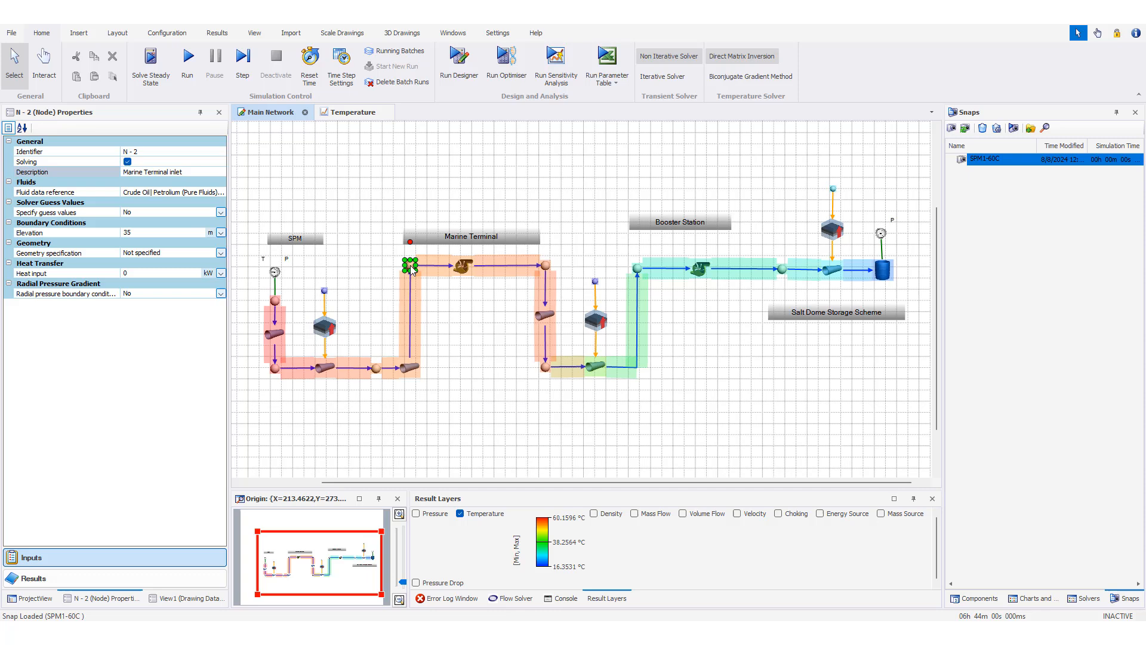
pyautogui.click(93, 586)
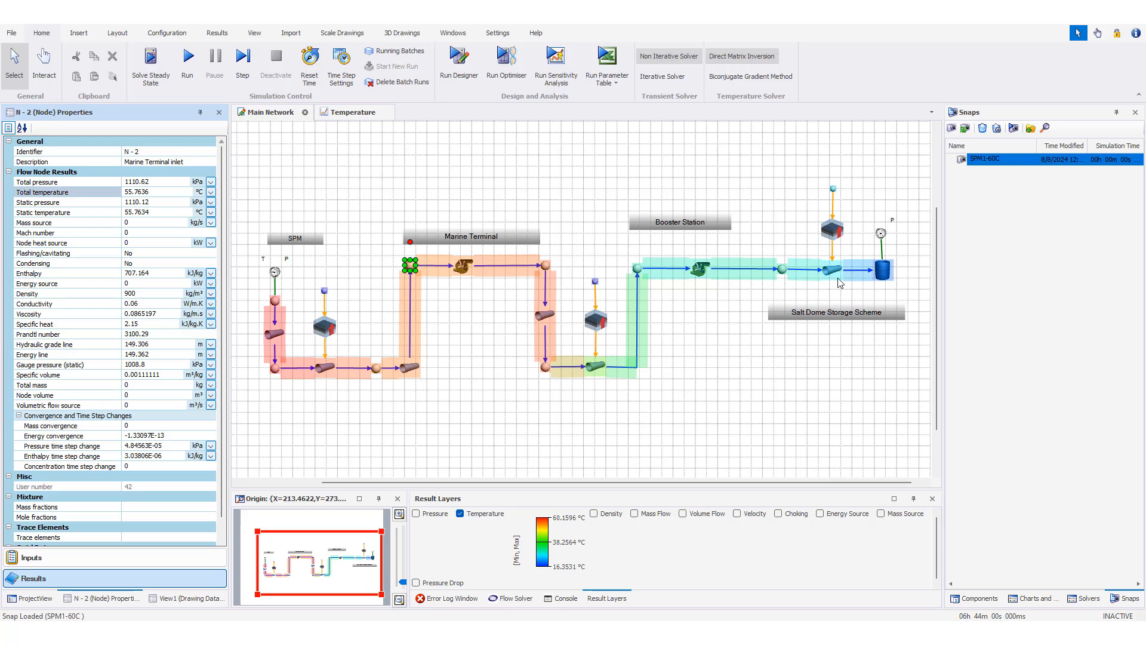
pyautogui.click(884, 269)
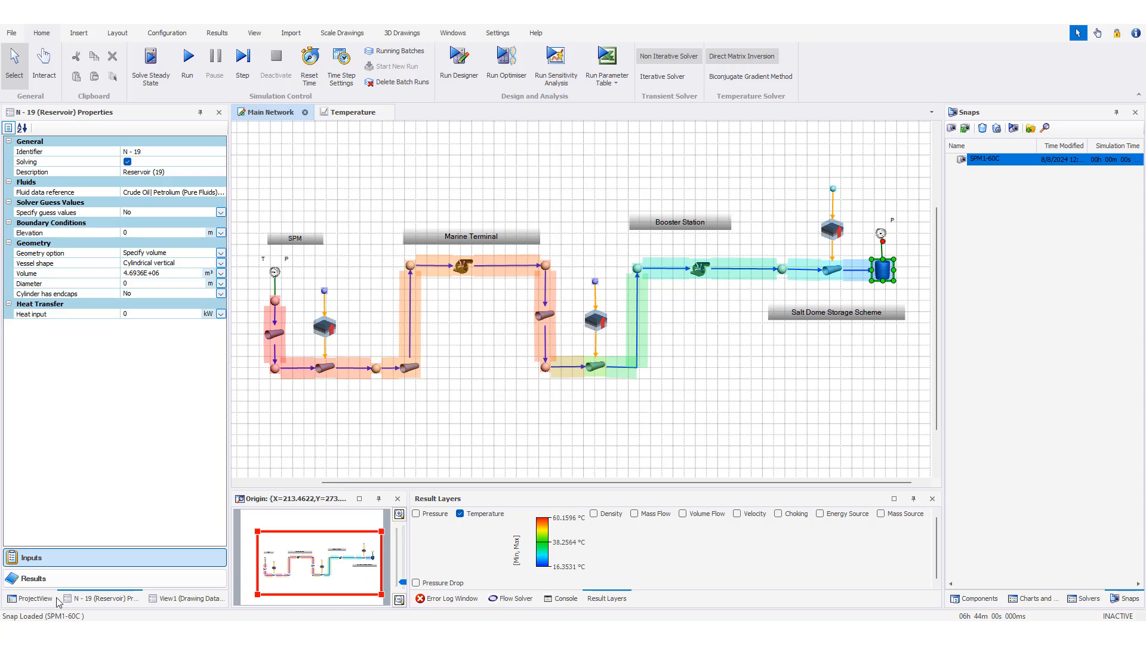
pyautogui.click(62, 581)
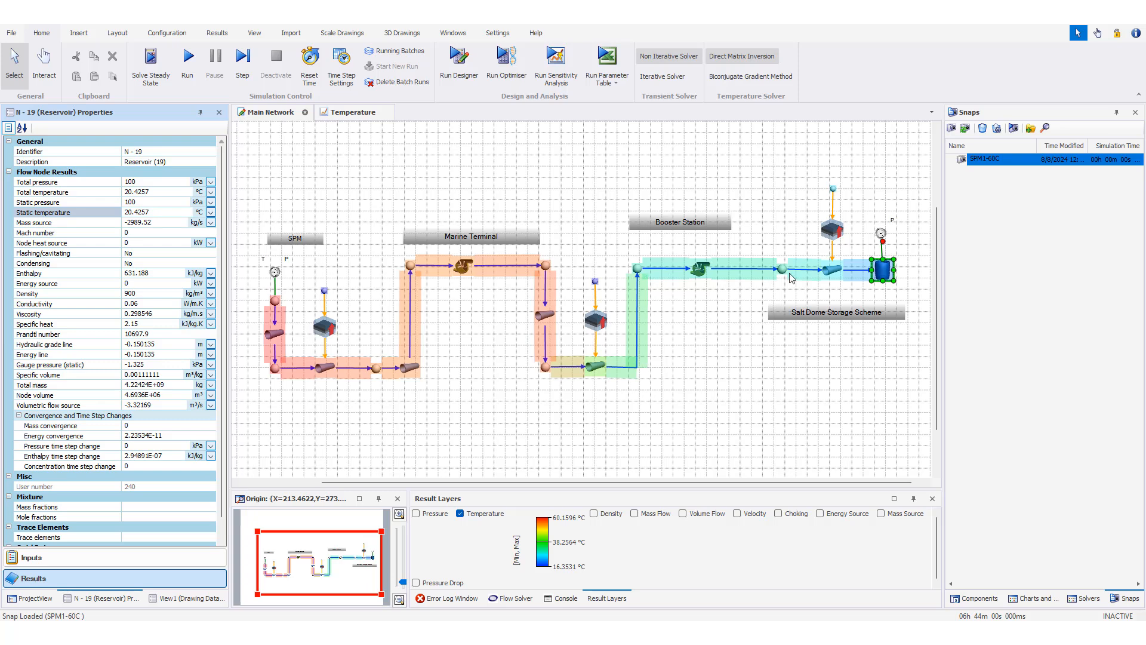
pyautogui.click(848, 299)
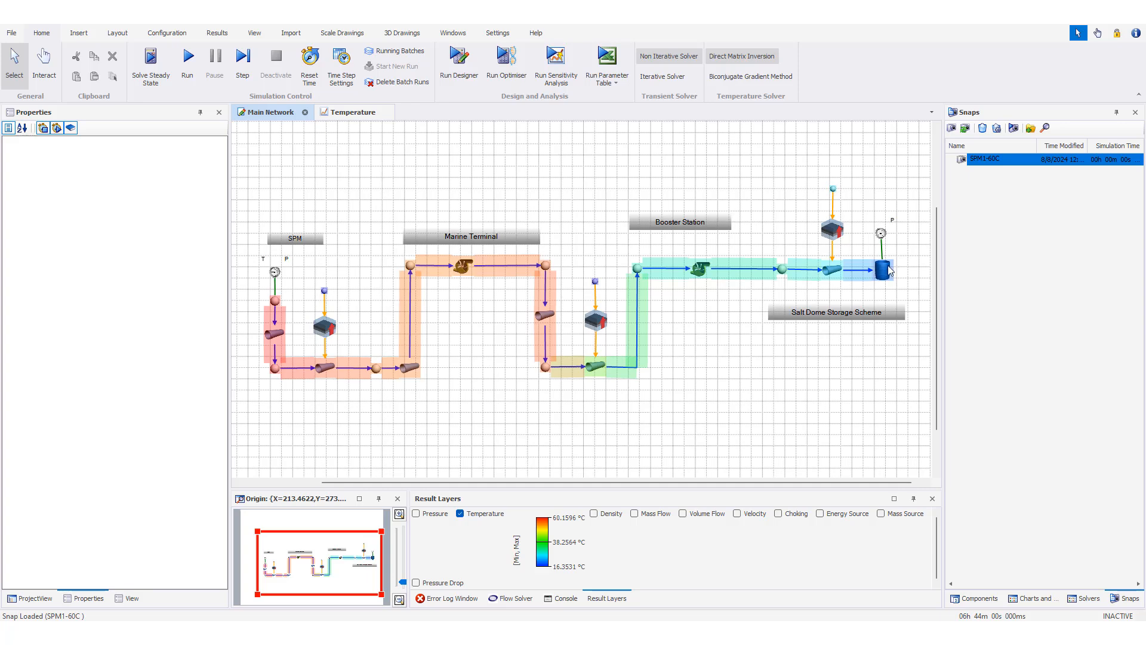
pyautogui.moveTo(887, 270)
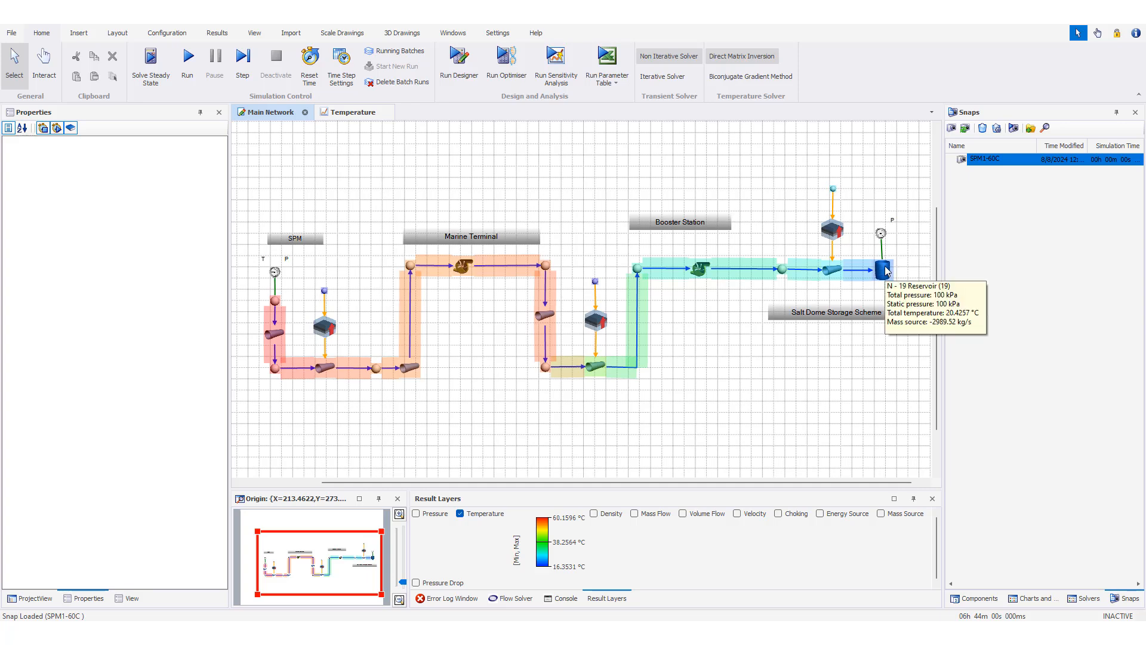
# Step: Display the Mass Flow result layer and check the storage supply pipe's total mass and total mass flow results
pyautogui.click(634, 514)
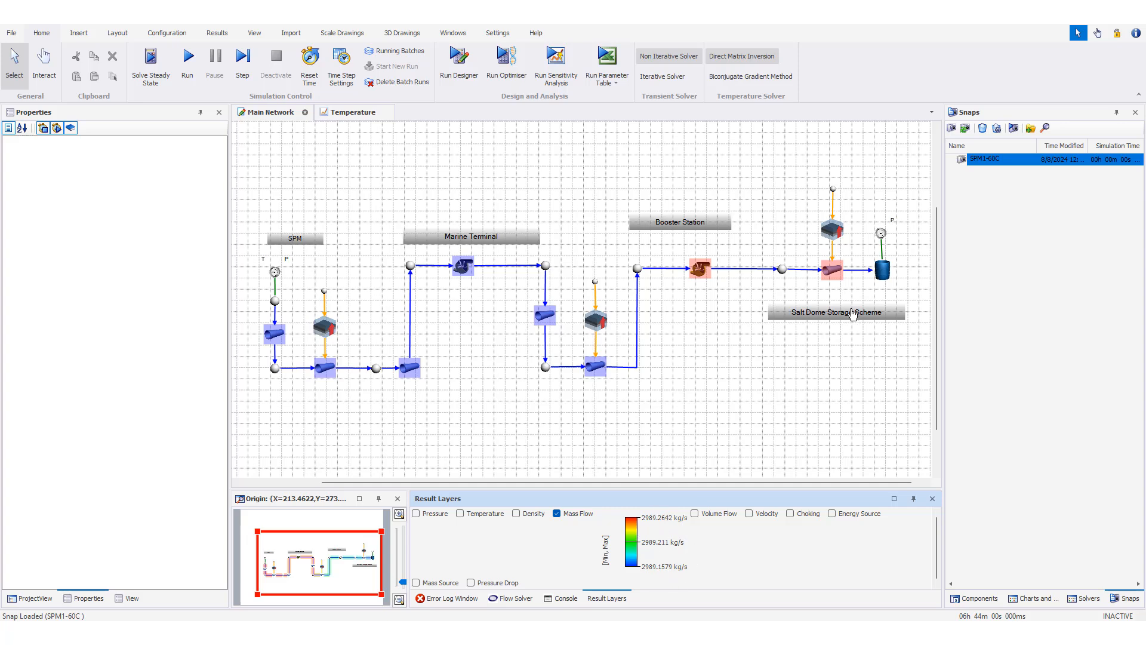
pyautogui.click(838, 274)
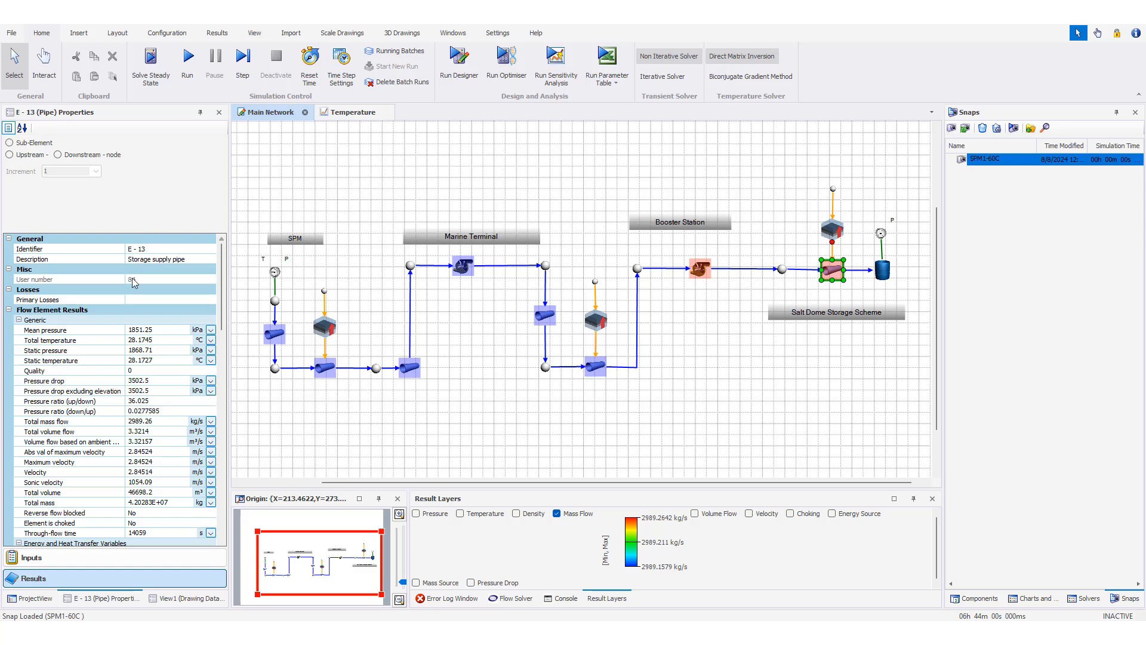
pyautogui.click(57, 508)
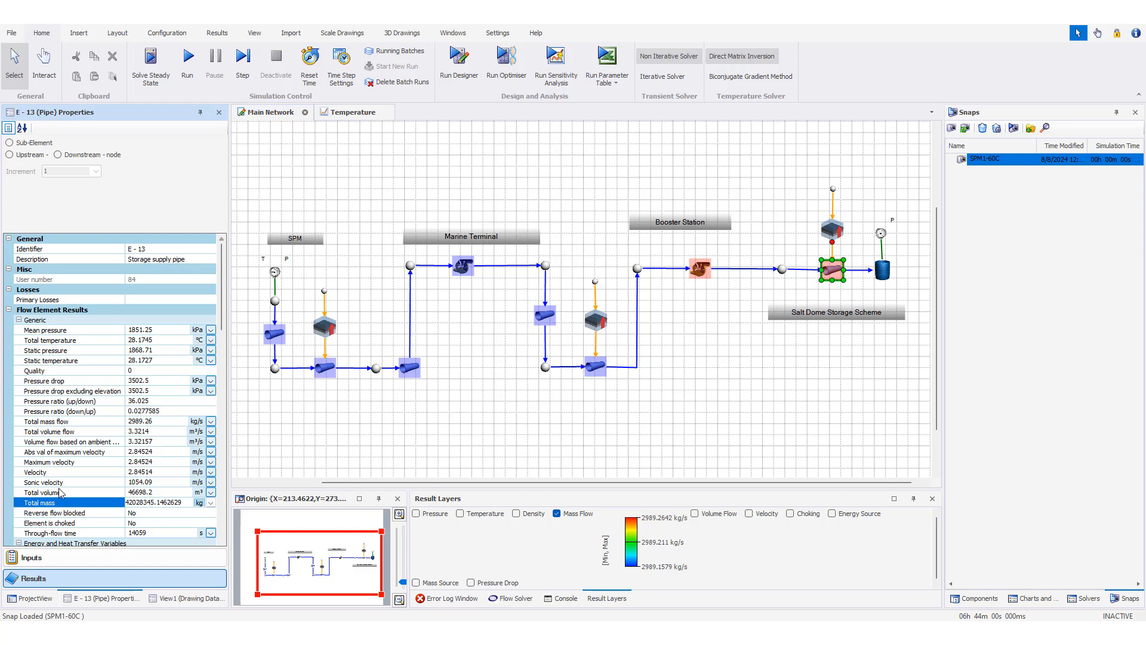
pyautogui.click(61, 423)
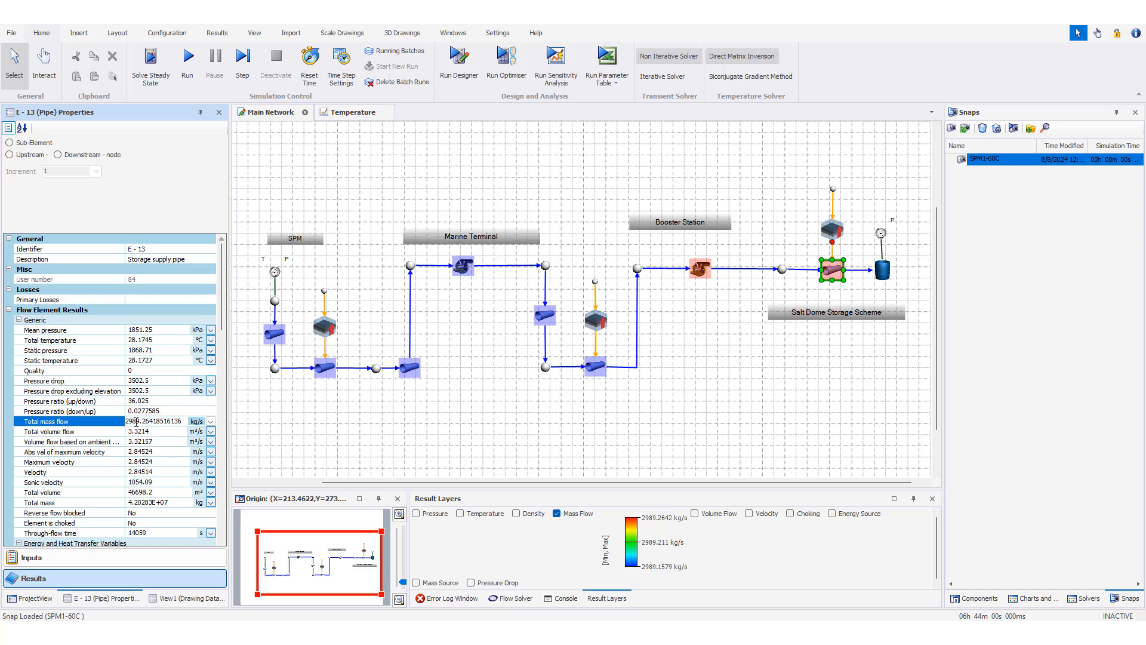
# Step: Deselect the pipe and review the Scheduler's time step and simulation duration settings
pyautogui.click(472, 410)
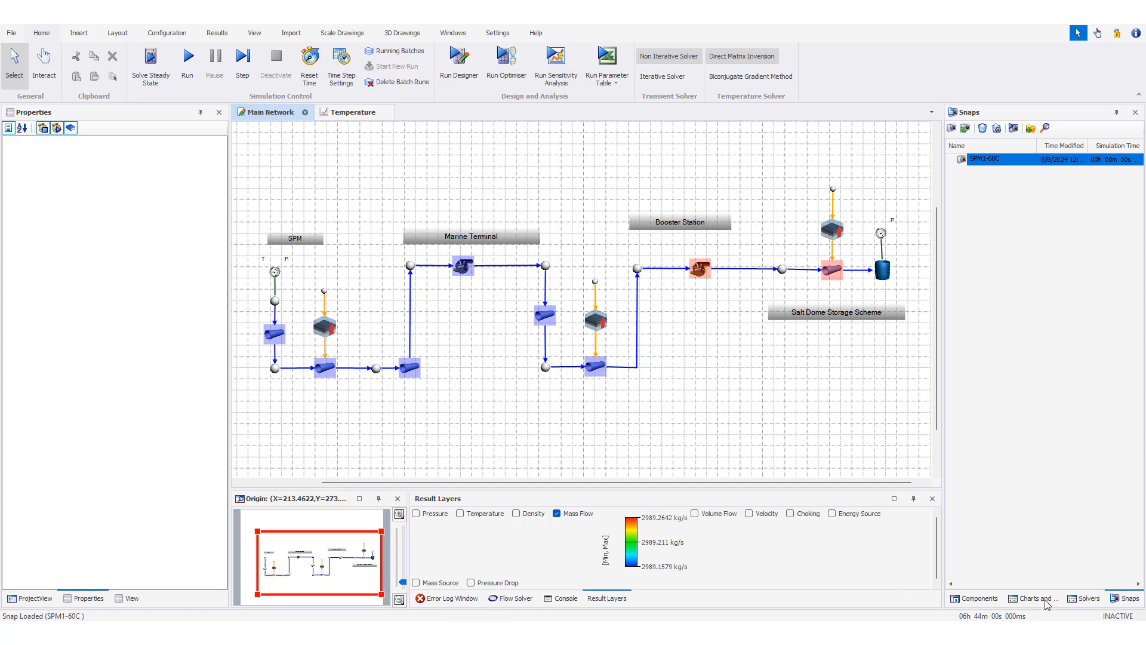
pyautogui.click(1083, 599)
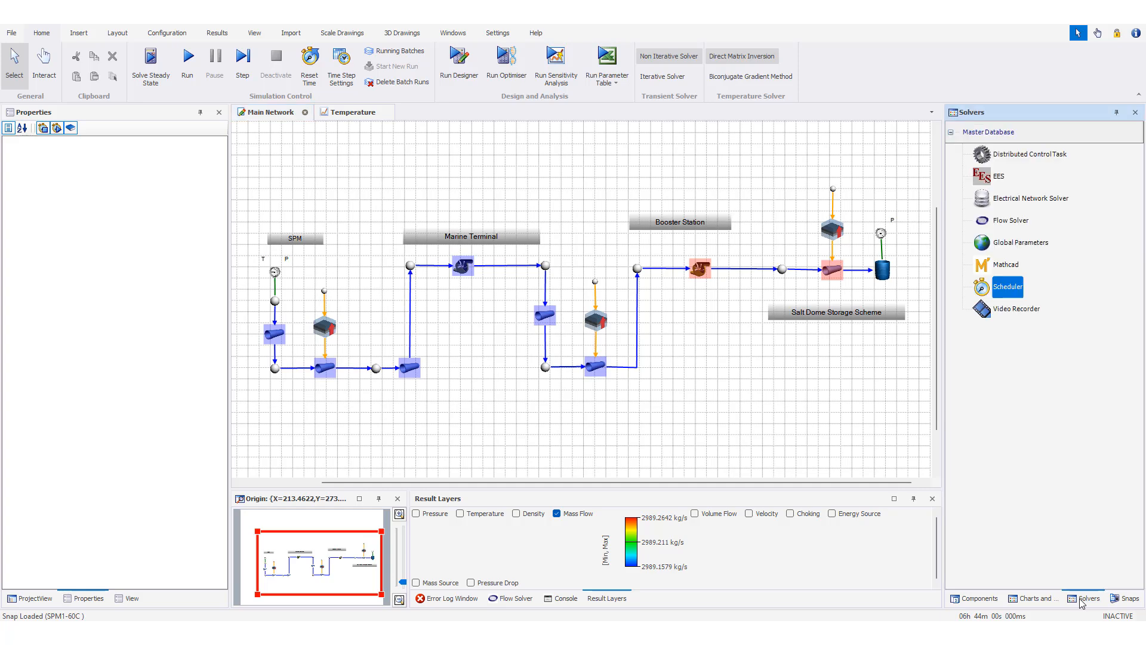
pyautogui.click(1018, 292)
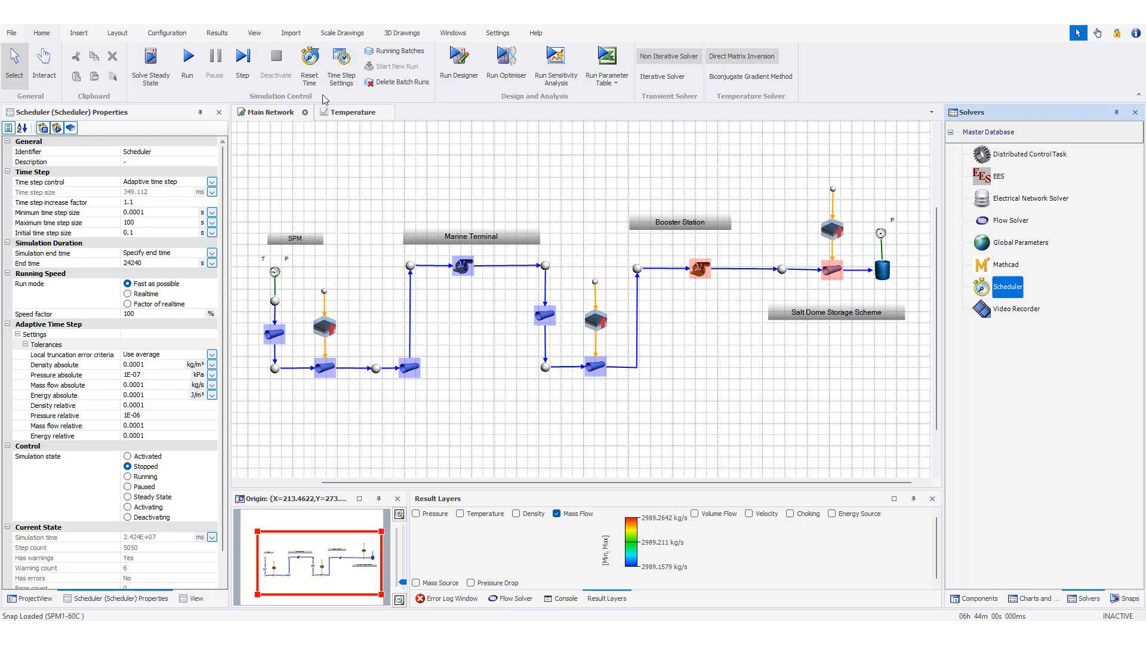
# Step: Open the Actions Setup and review the Warm Oil Offloaded scenario's action, keeping the window clear of the SPM components
pyautogui.click(179, 36)
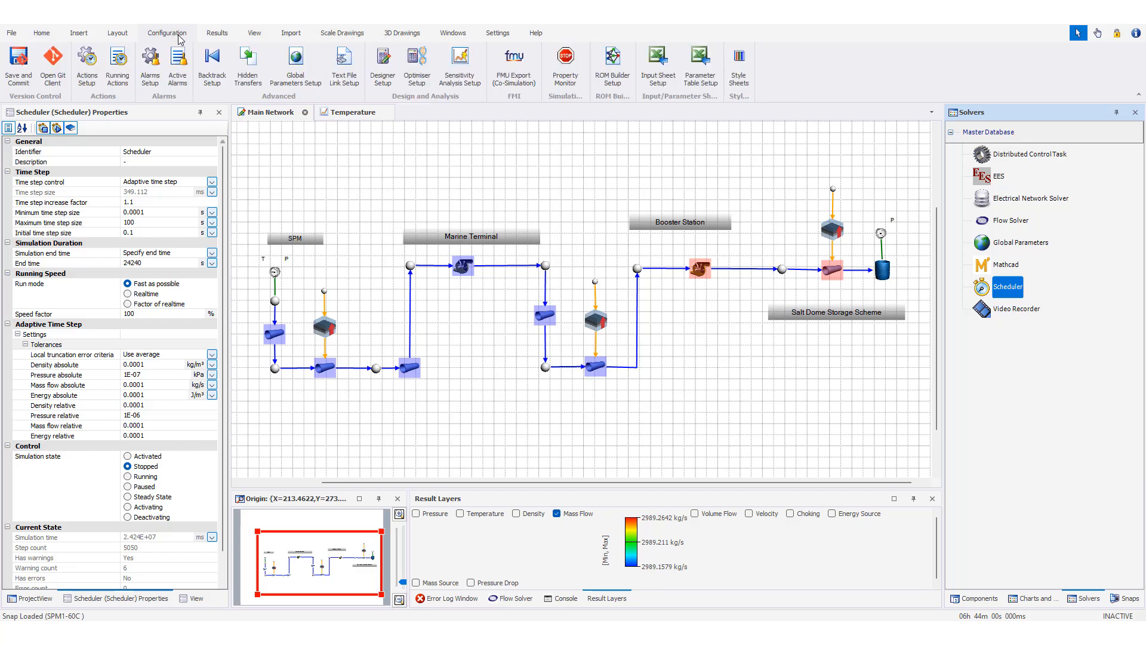
pyautogui.click(87, 78)
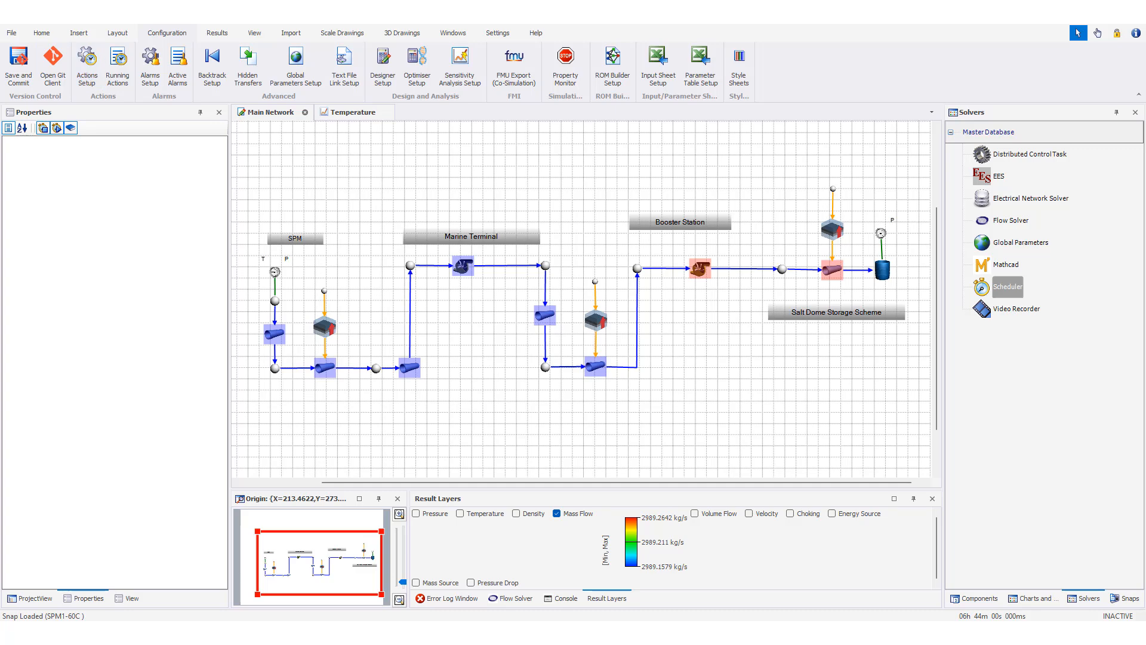
pyautogui.moveTo(291, 155); pyautogui.dragTo(204, 126)
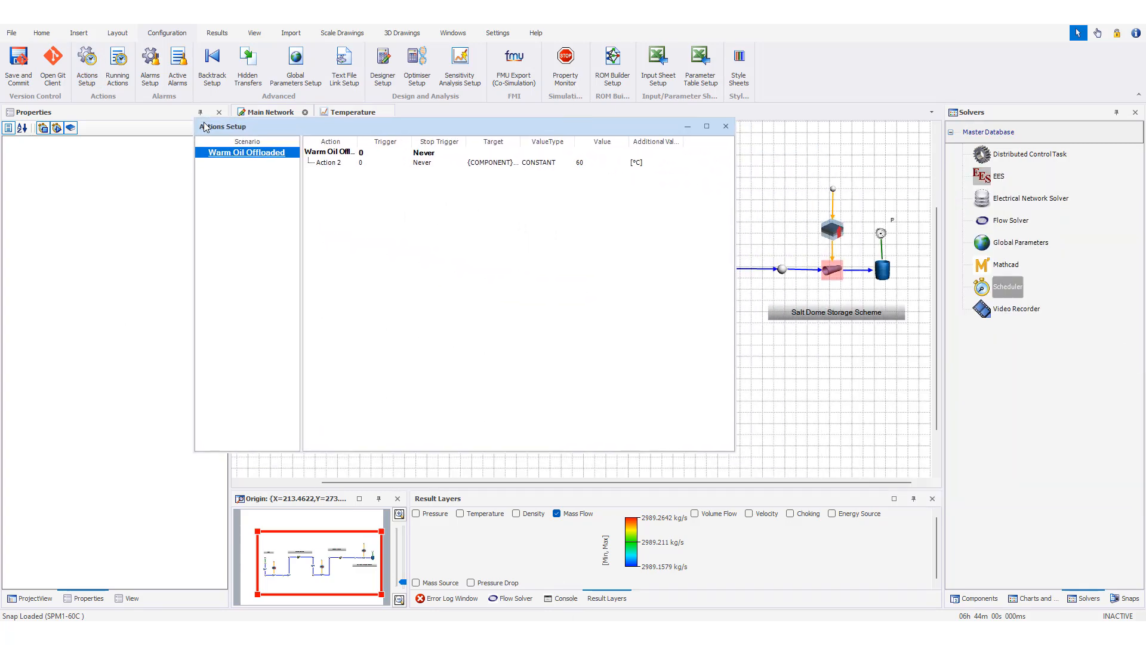
pyautogui.rightClick(239, 183)
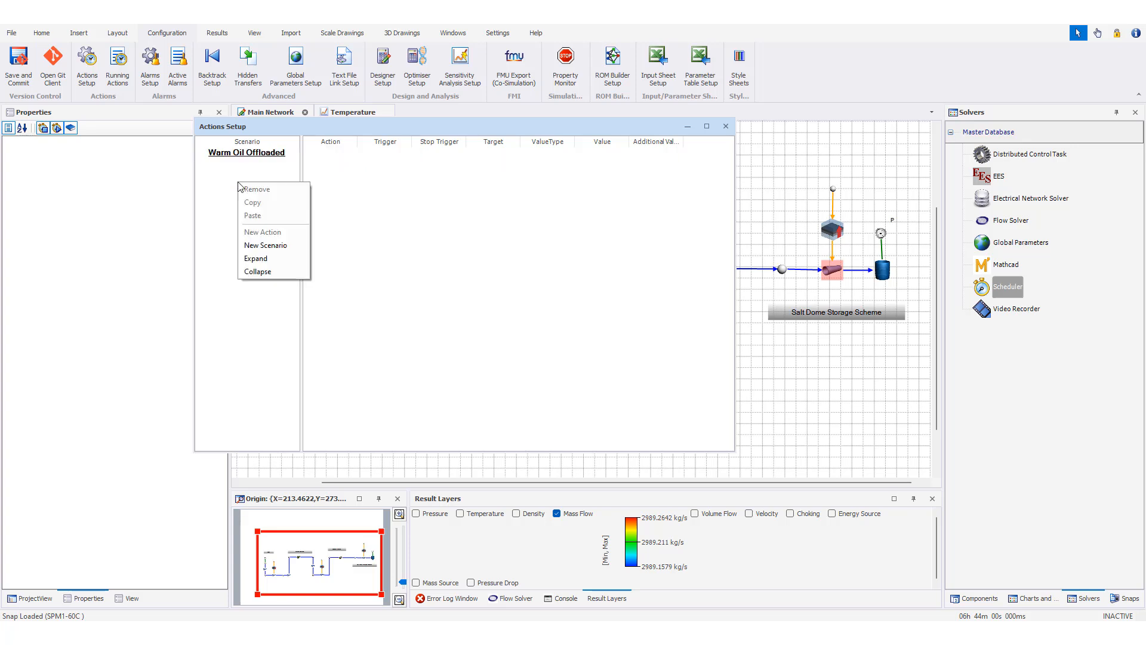
pyautogui.click(234, 281)
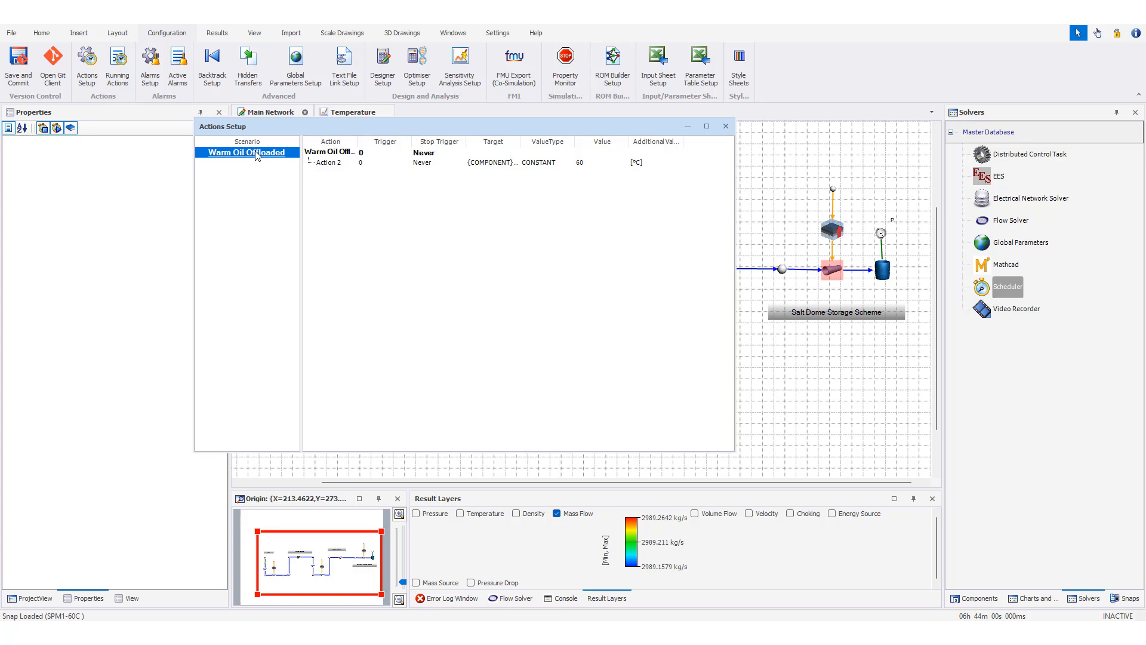
pyautogui.click(337, 166)
pyautogui.click(379, 226)
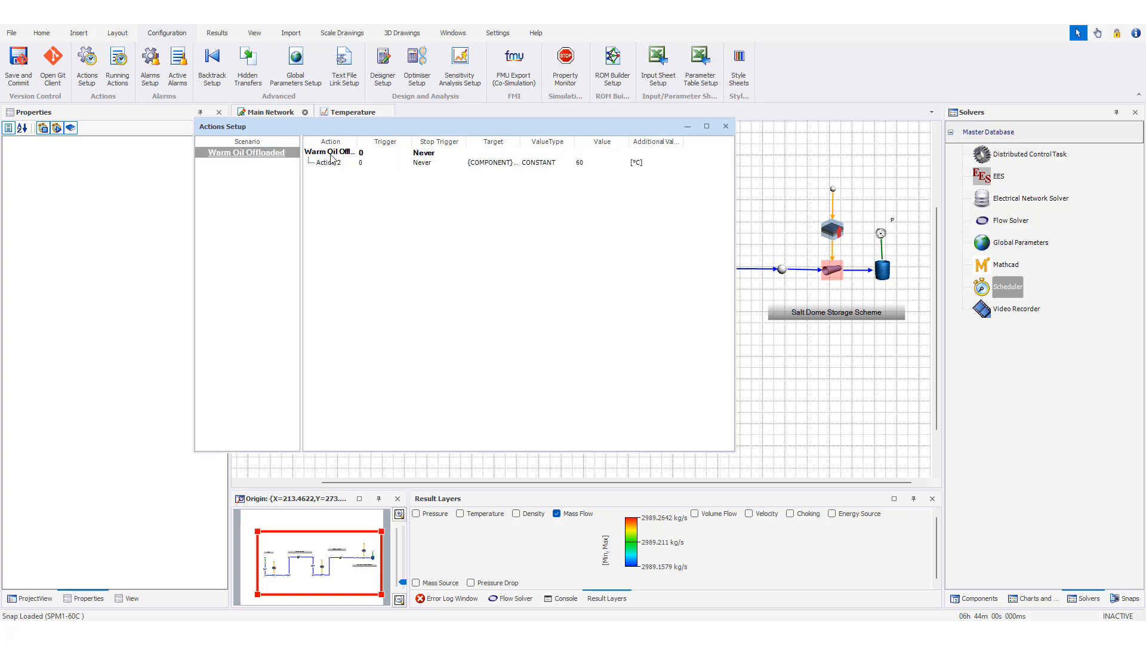
pyautogui.moveTo(317, 126); pyautogui.dragTo(544, 160)
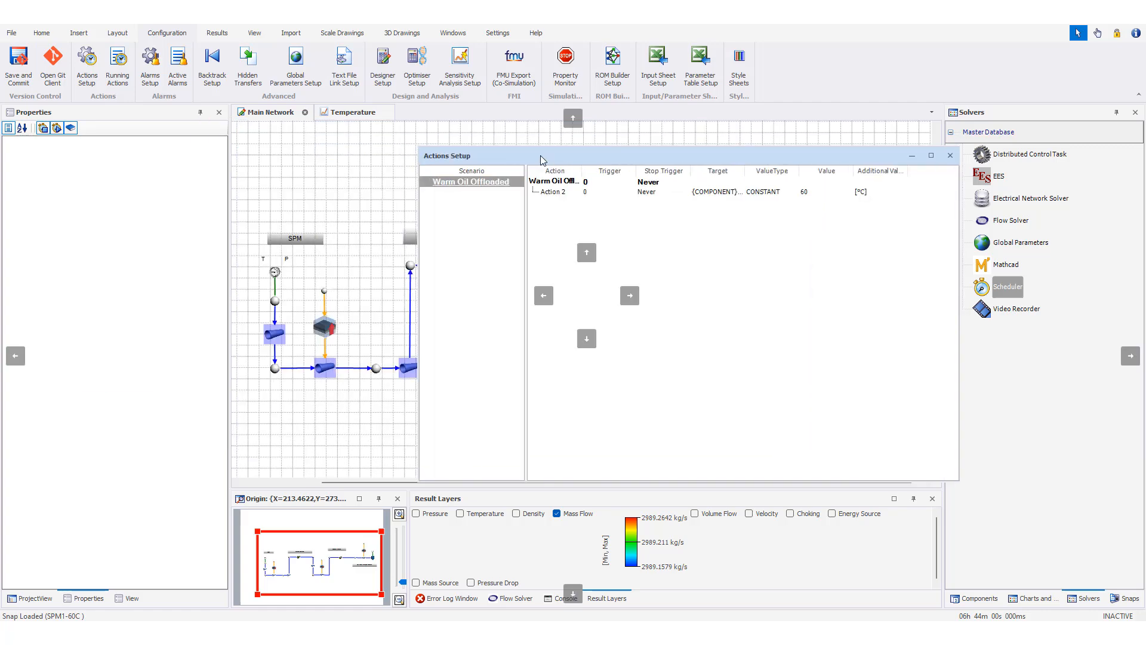
# Step: Check the SPM 2 boundary condition's temperature input against the scenario action, and close the Actions Setup
pyautogui.click(275, 273)
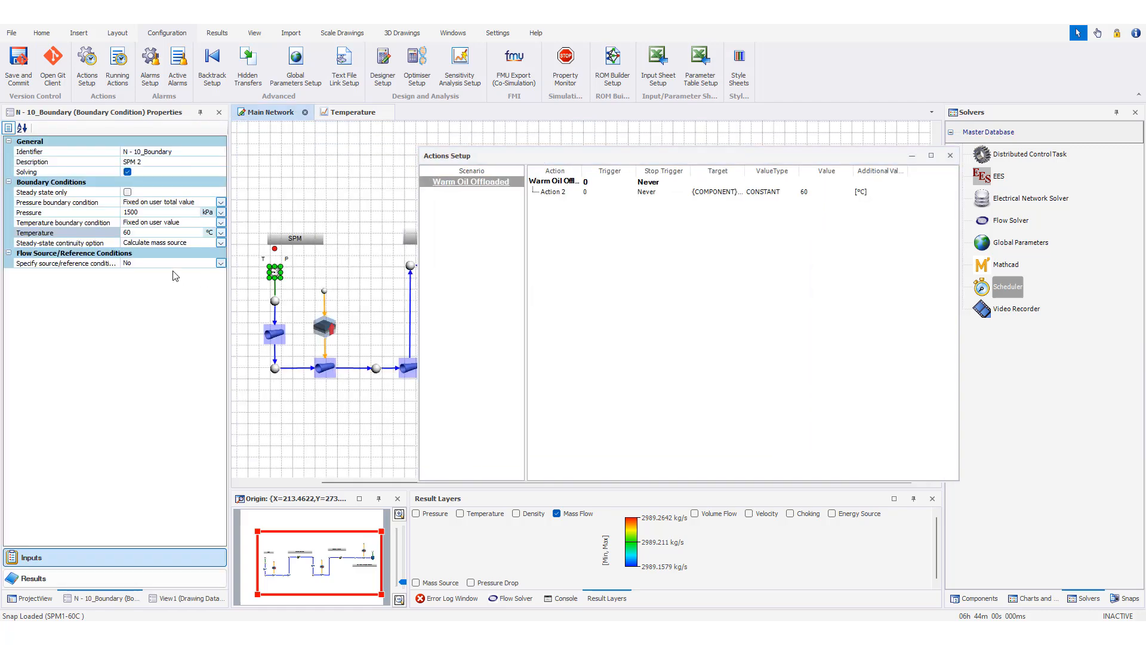
pyautogui.click(94, 234)
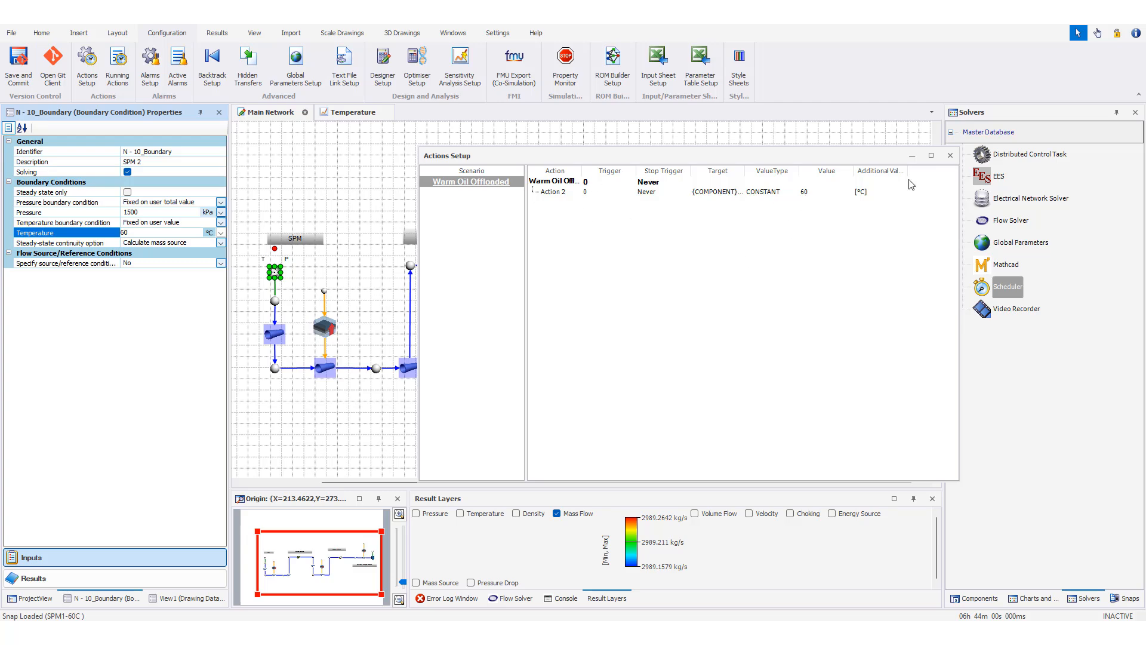
pyautogui.click(950, 155)
pyautogui.click(276, 179)
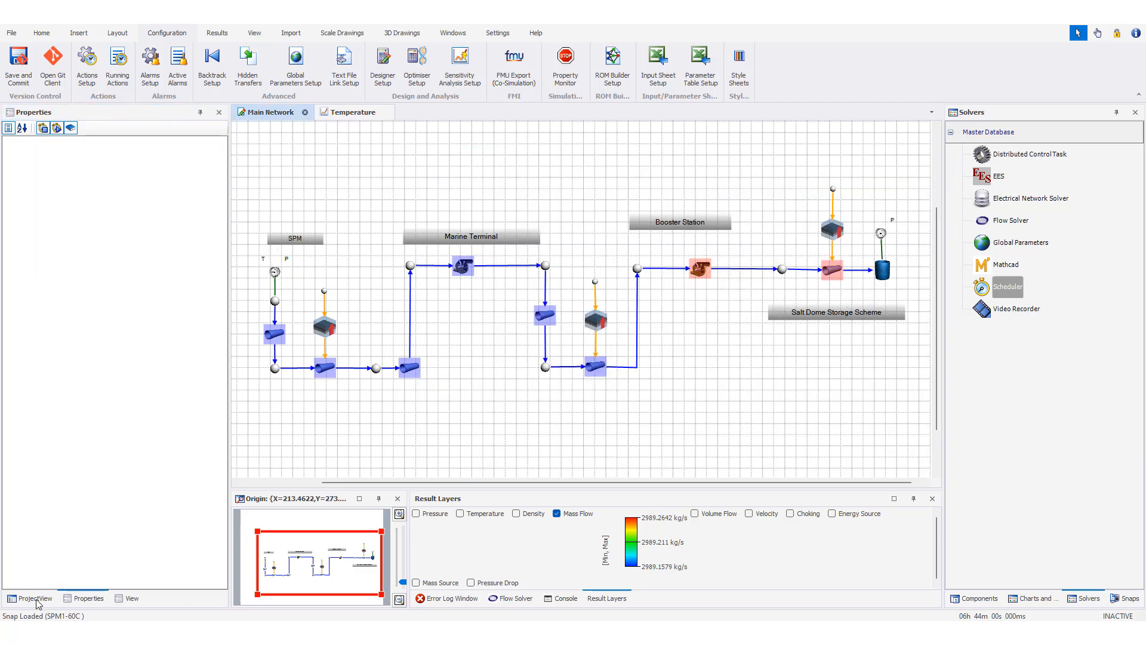
# Step: Open the Temperature graph from the project's graphs and read point values on its curves
pyautogui.click(36, 598)
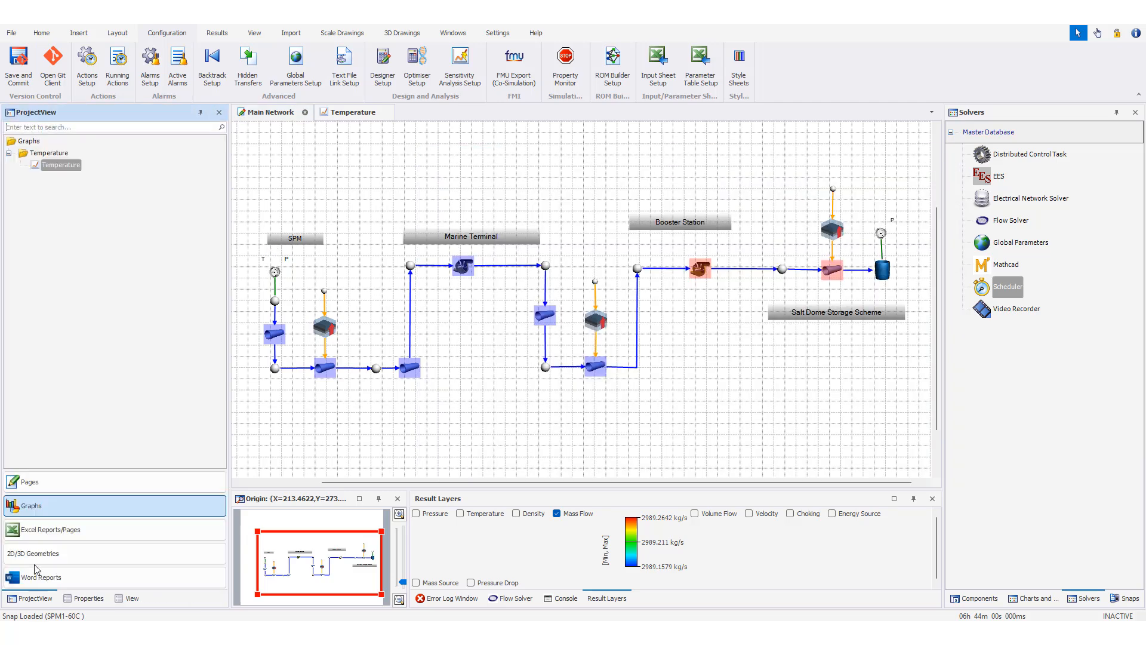
pyautogui.click(71, 168)
pyautogui.doubleClick(71, 168)
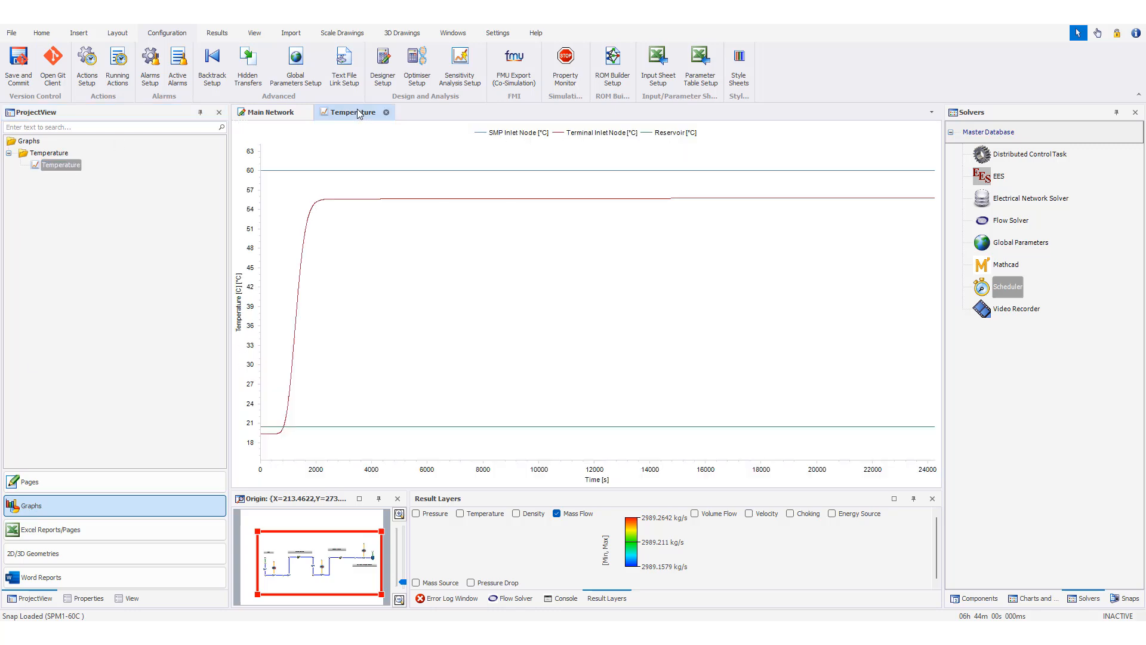
pyautogui.click(70, 167)
pyautogui.click(85, 599)
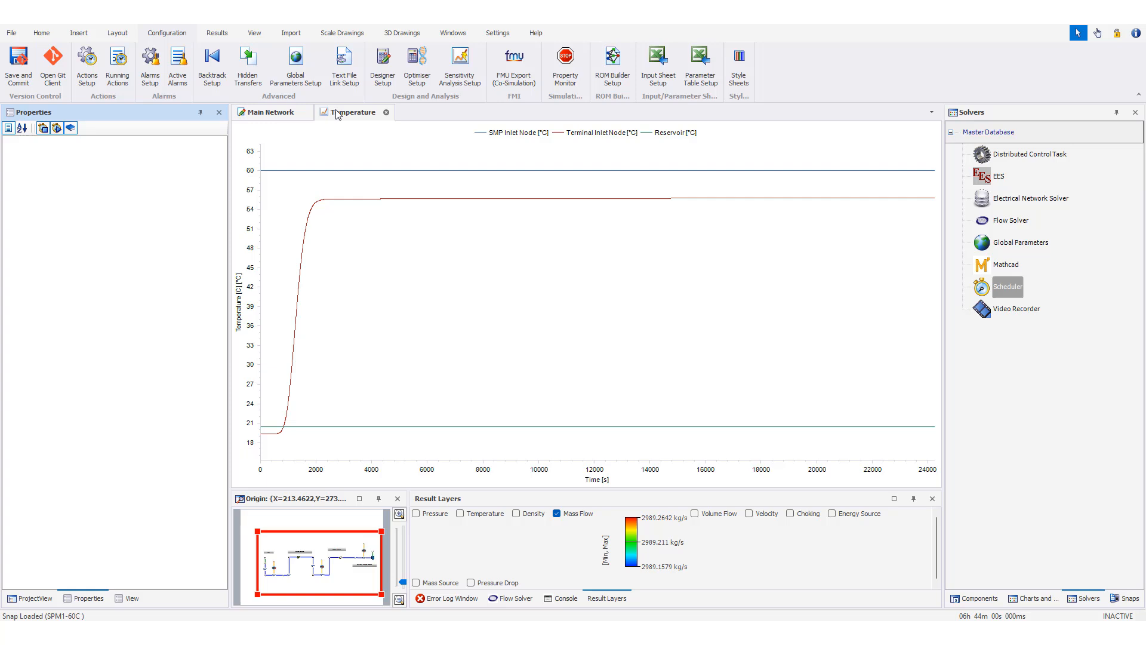
pyautogui.moveTo(330, 285)
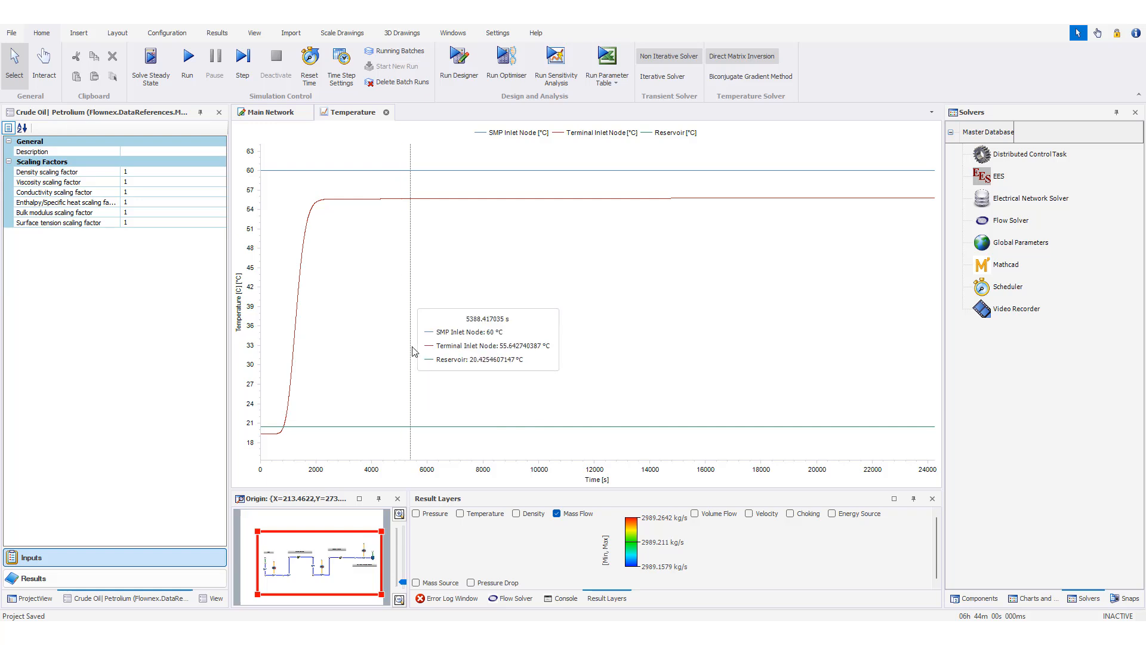
# Step: Show the Snaps window, view the load and save options for the SPM1-60C snap, and bring up the simulation controls
pyautogui.click(463, 35)
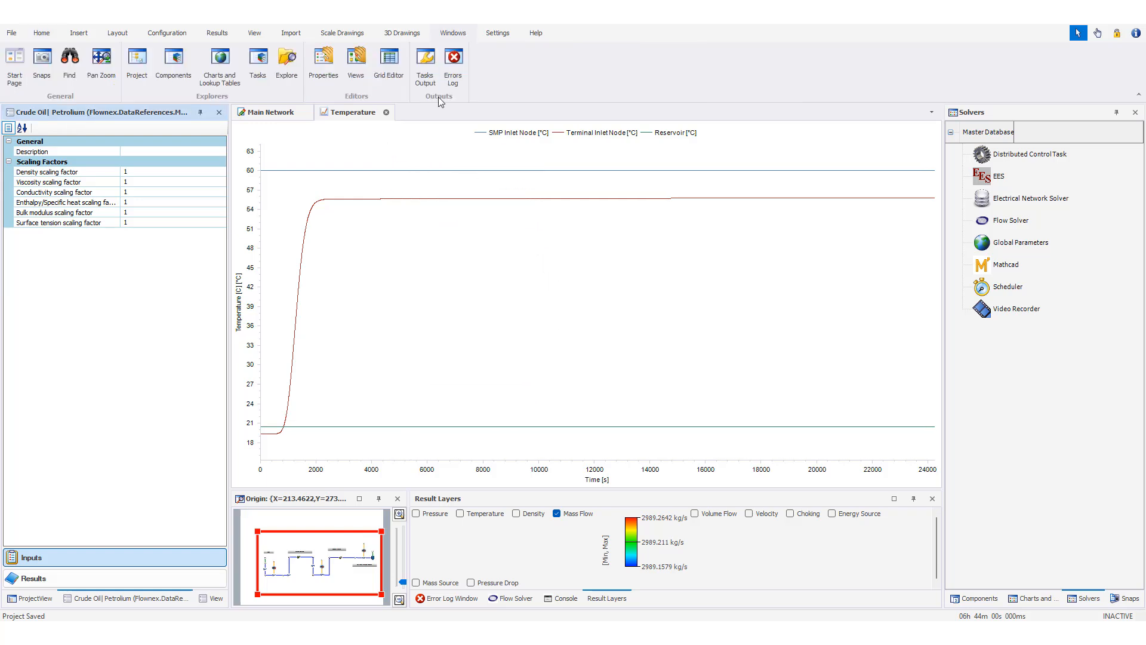
pyautogui.click(52, 68)
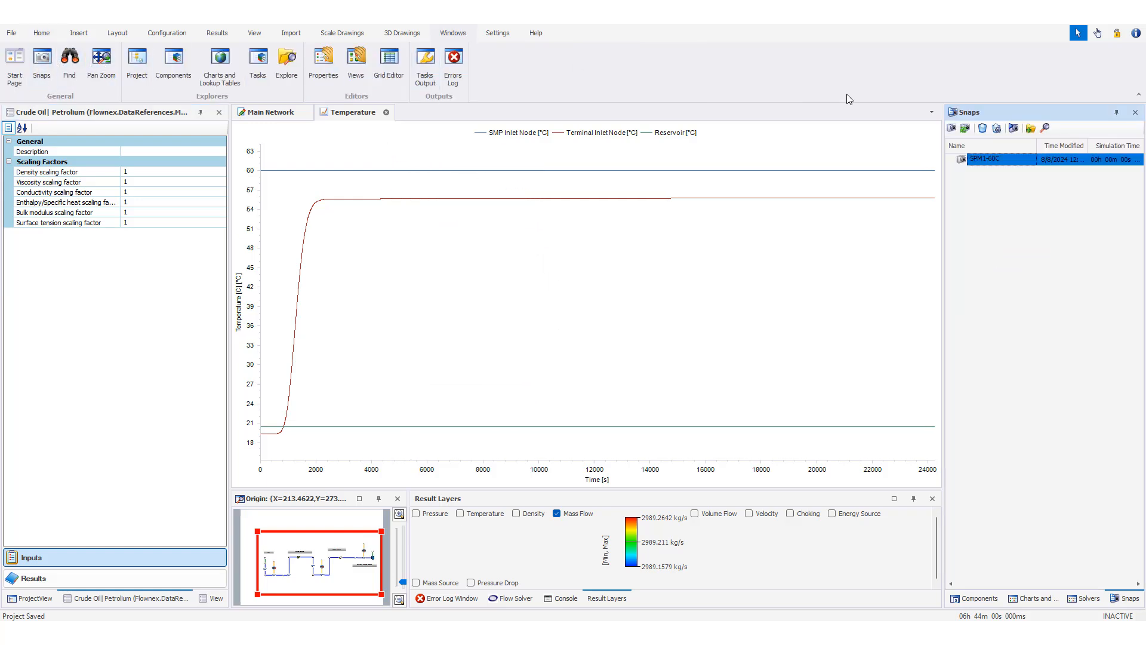
pyautogui.rightClick(985, 164)
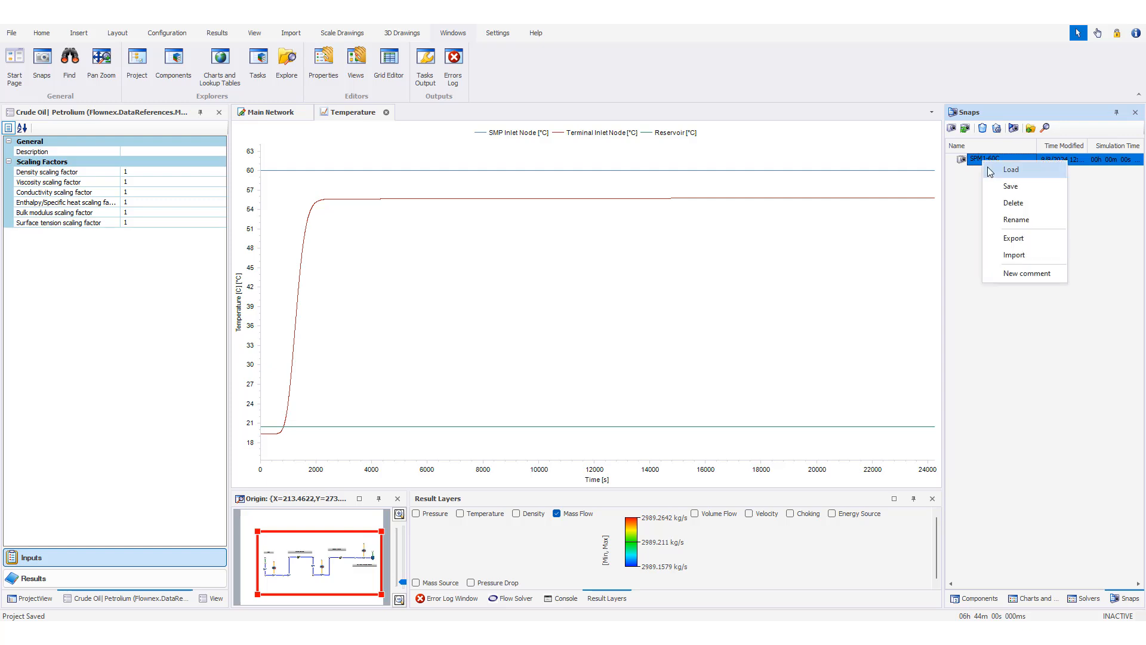
pyautogui.click(966, 187)
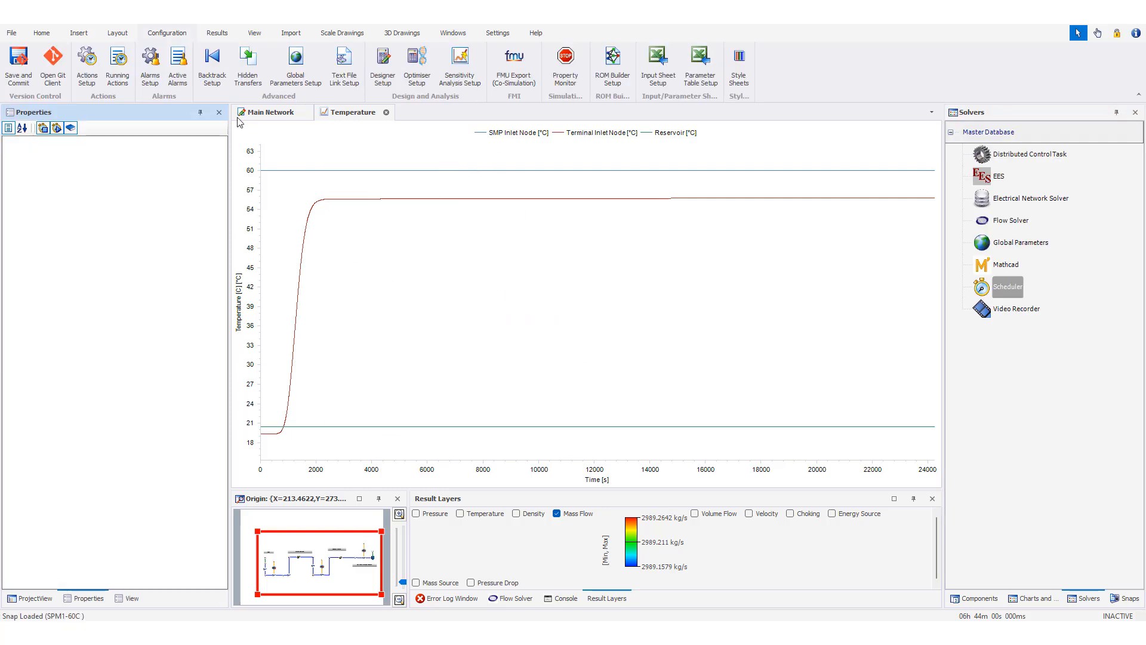
pyautogui.click(43, 34)
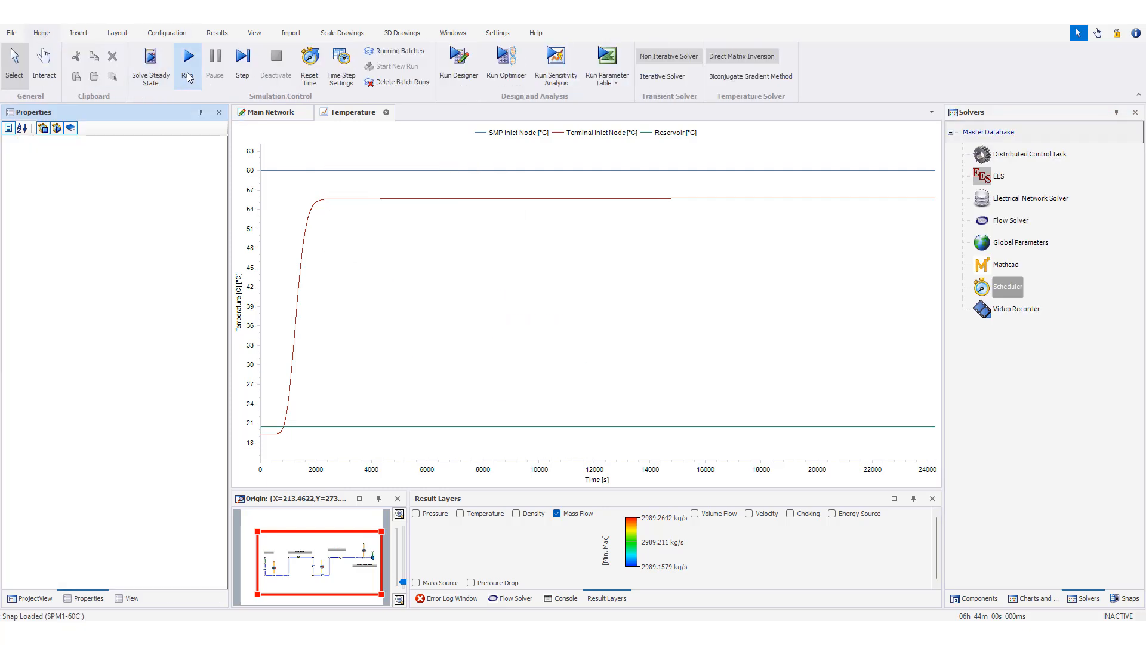